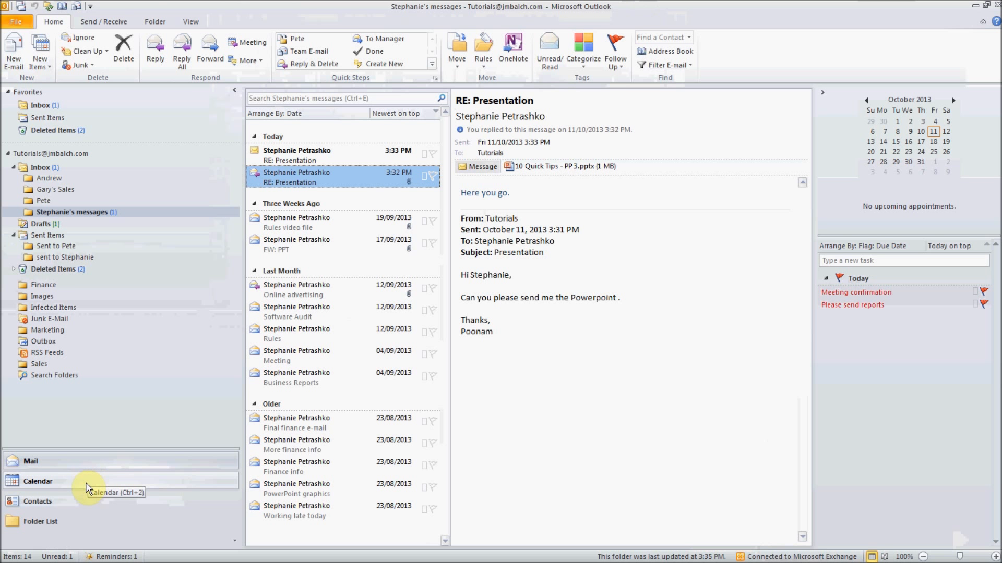
- Switch to the Calendar for October 11, 2013, re-maximize Outlook, and show the colleague's calendar alongside
click(94, 482)
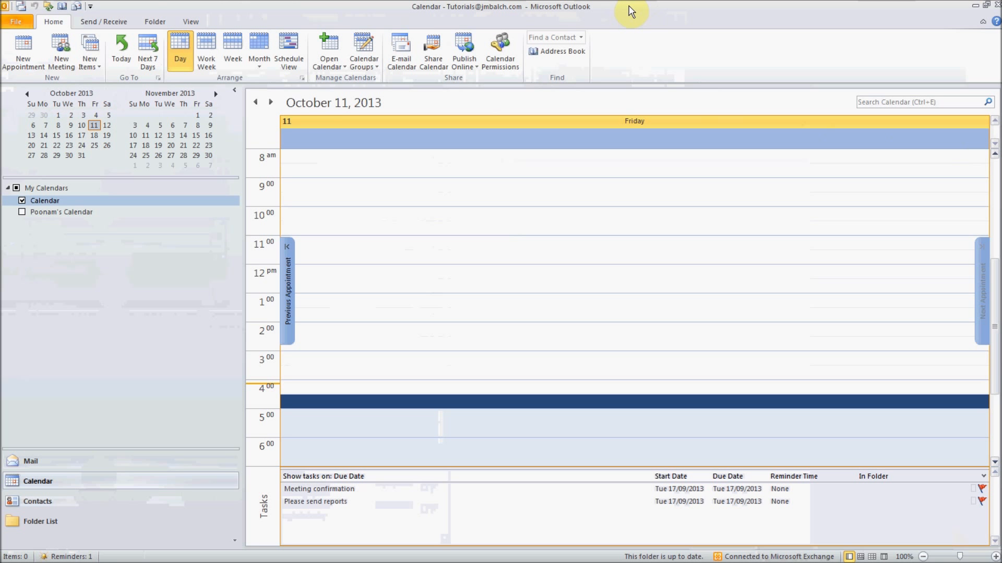
drag(631, 12, 656, 46)
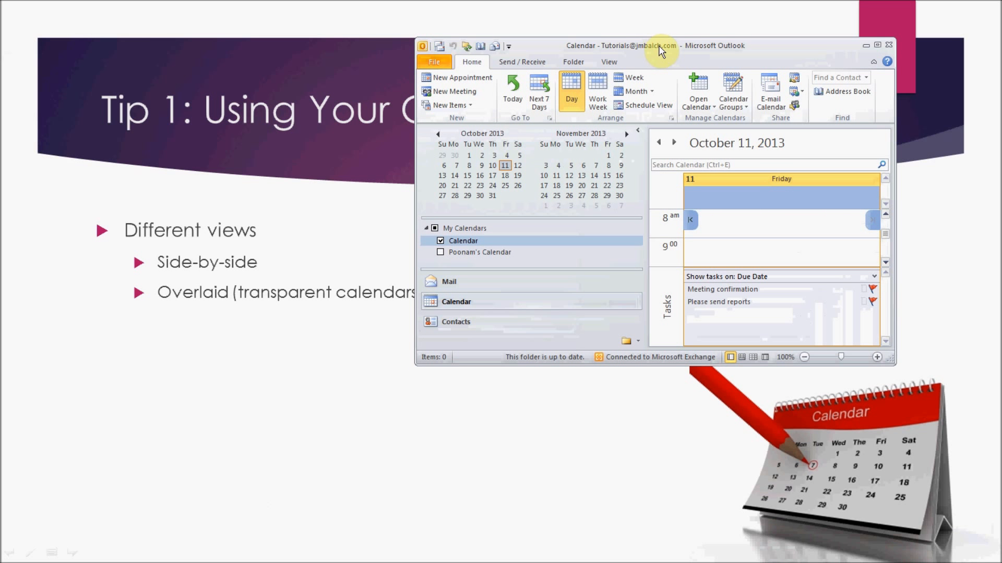
double_click(661, 45)
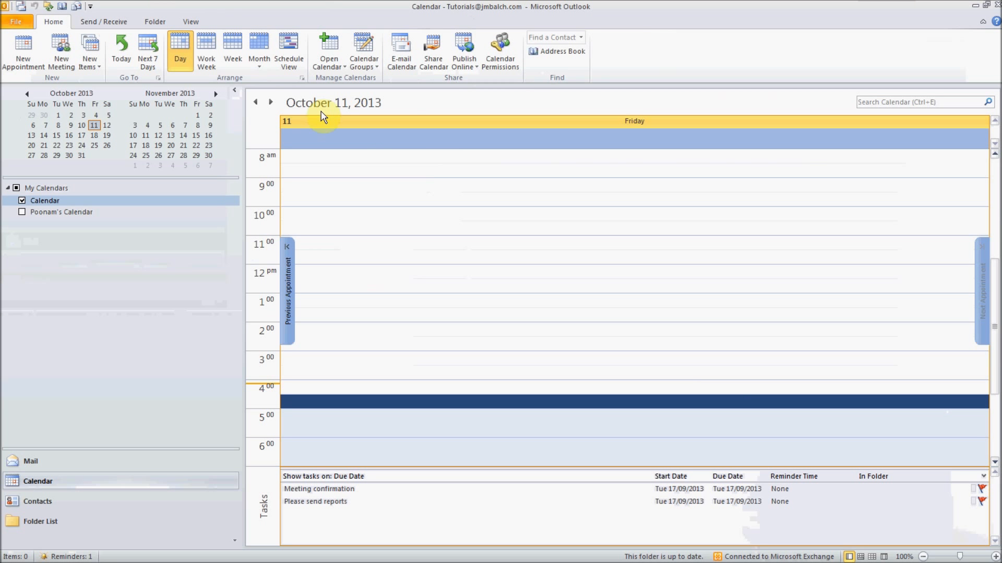
click(62, 189)
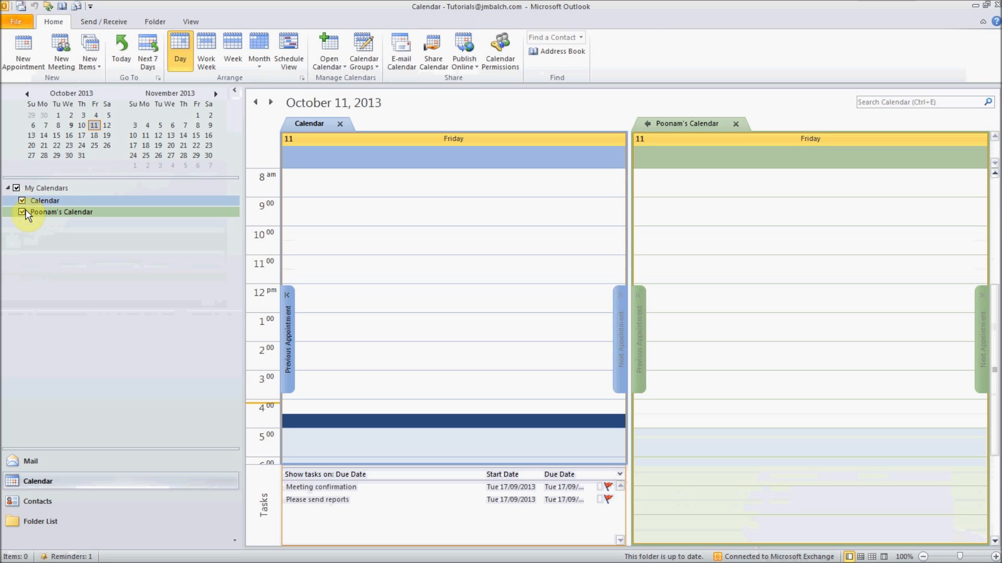
- Turn the colleague's calendar off, leaving only the main Calendar checked
click(22, 212)
right_click(41, 190)
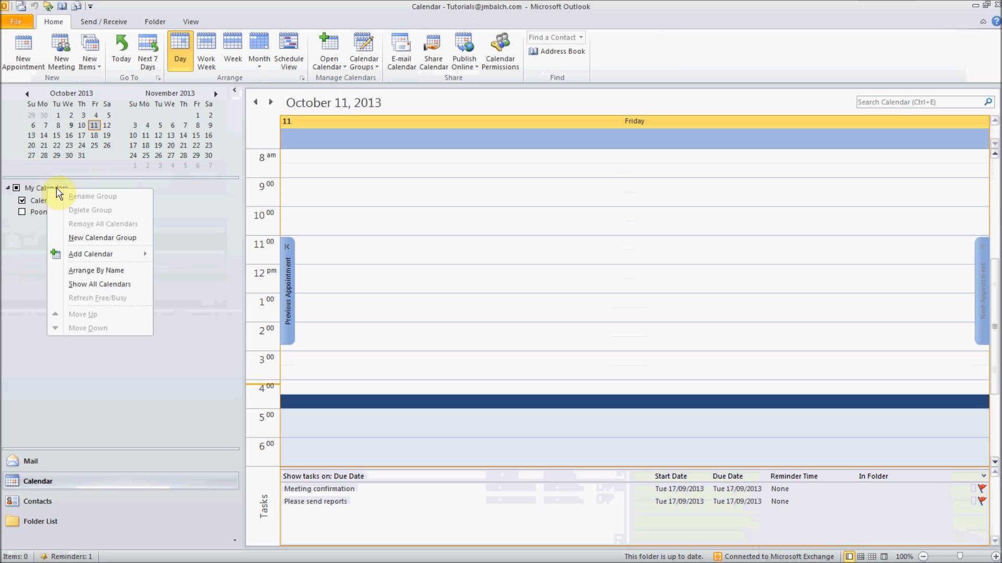
click(42, 189)
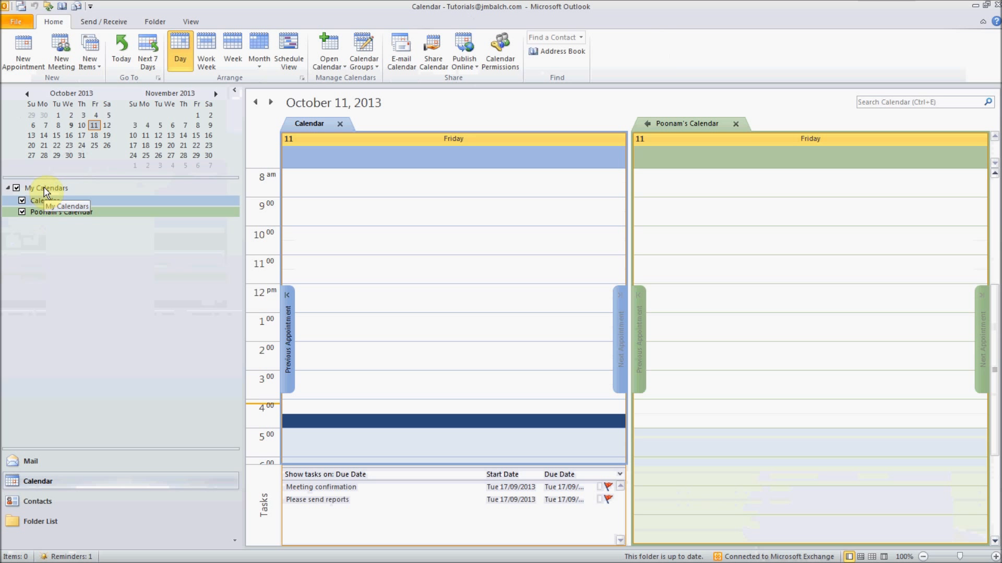
click(44, 188)
- Review the Add Calendar options for My Calendars, then dismiss the menu
right_click(44, 188)
mouse_move(93, 252)
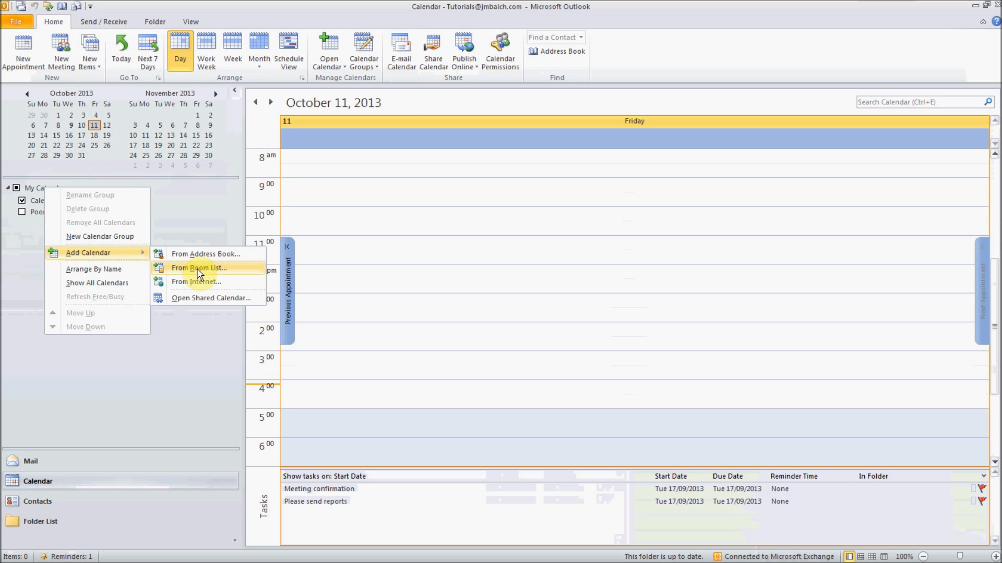
click(224, 301)
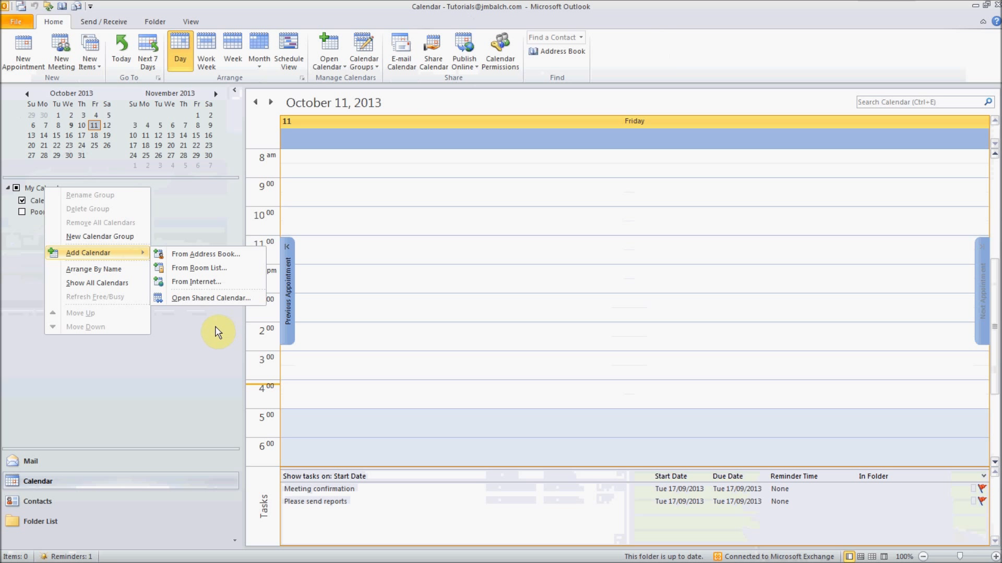
click(184, 205)
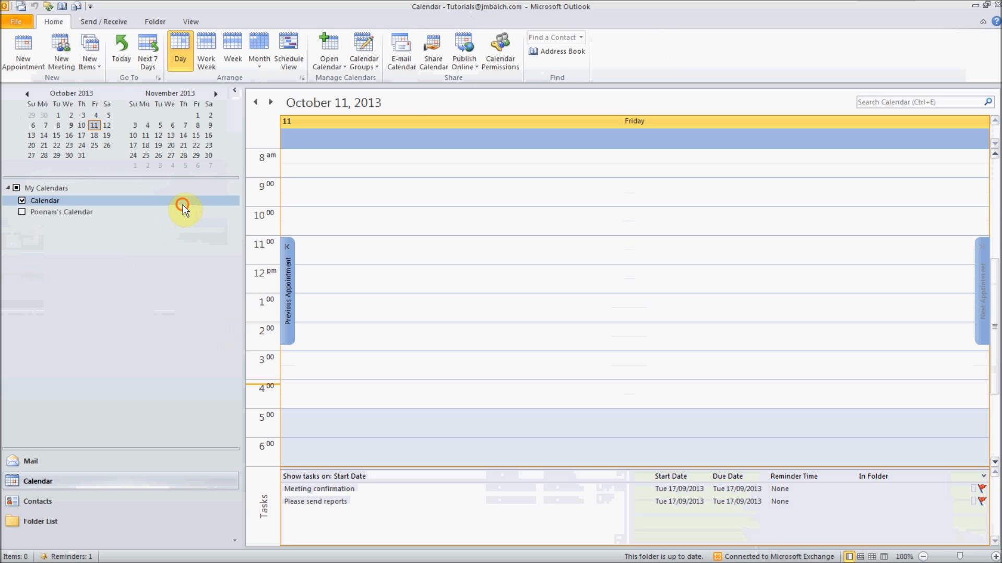
- Add a calendar named 'My personal Calander' under My Calendars and tick its checkbox
right_click(42, 201)
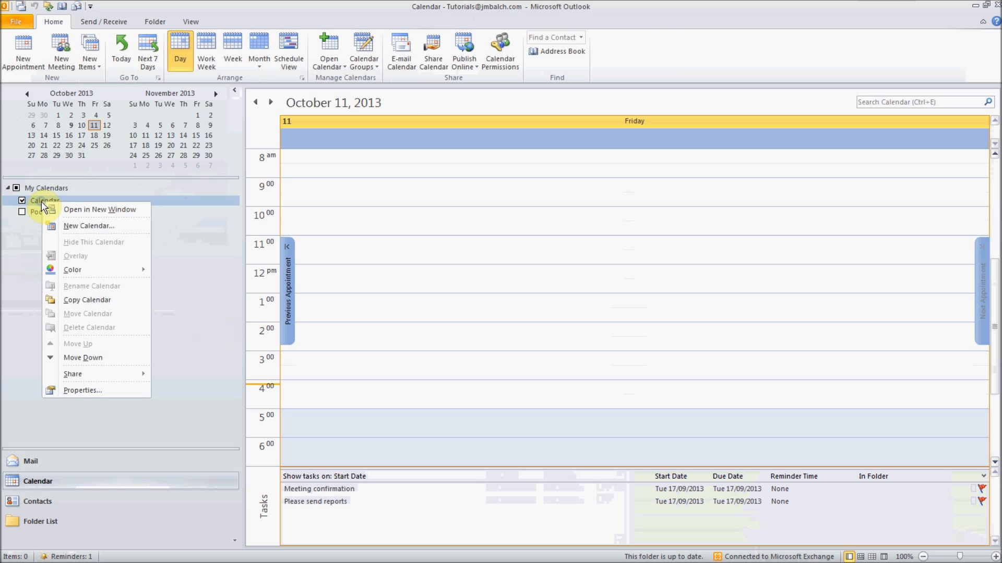
click(85, 229)
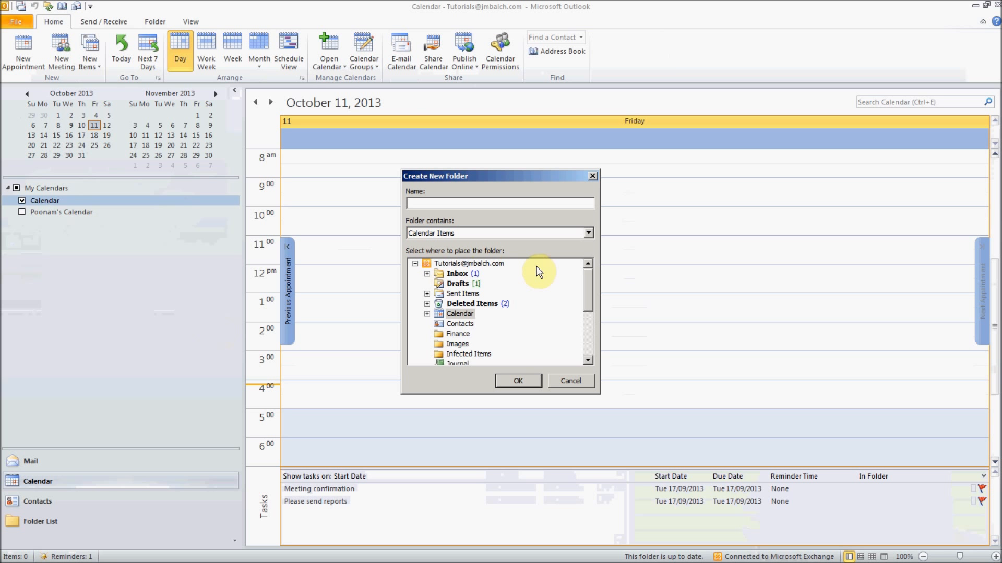
text(My personal Calander)
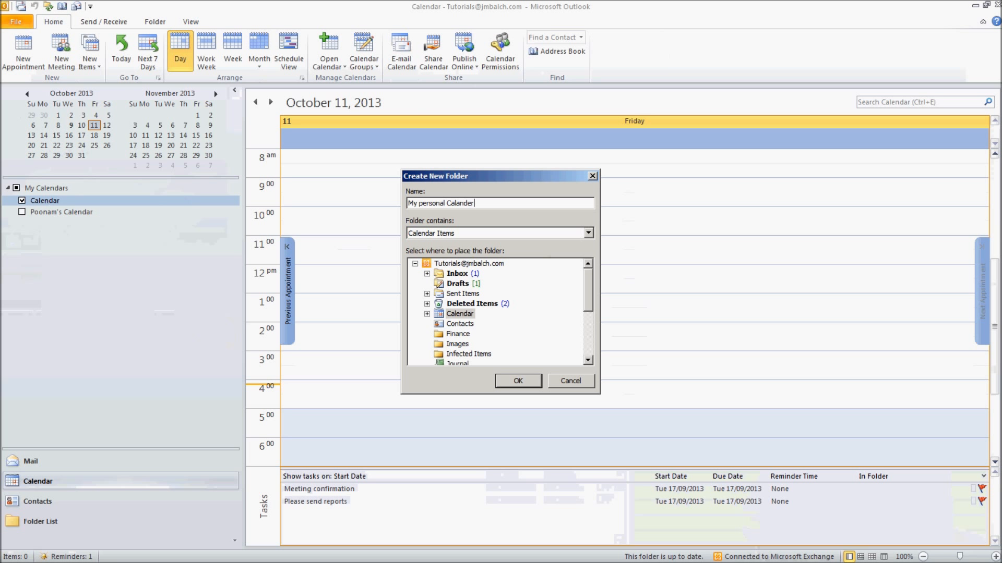
mouse_move(531, 179)
mouse_down()
mouse_move(359, 170)
mouse_move(334, 138)
mouse_up()
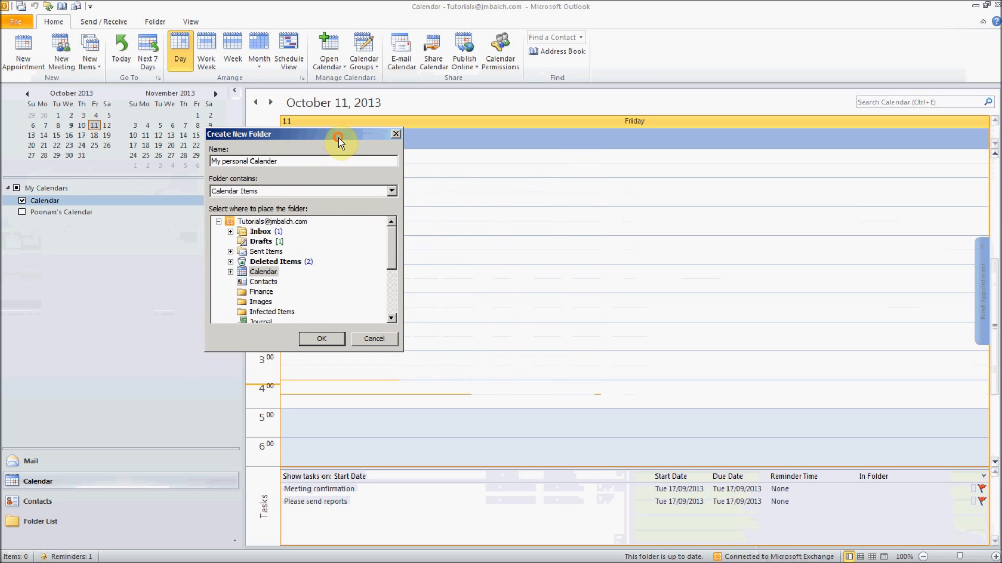
click(329, 338)
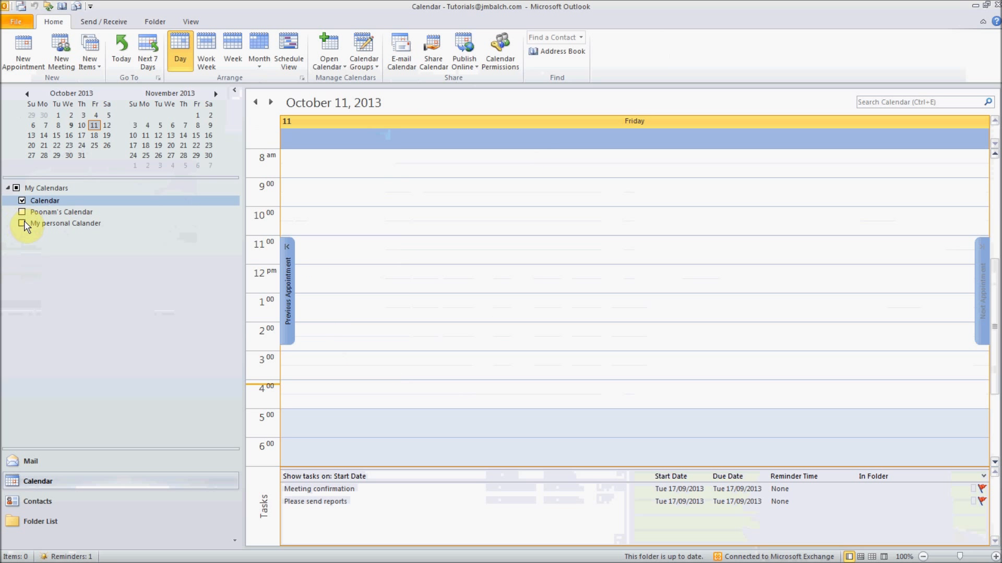
click(22, 223)
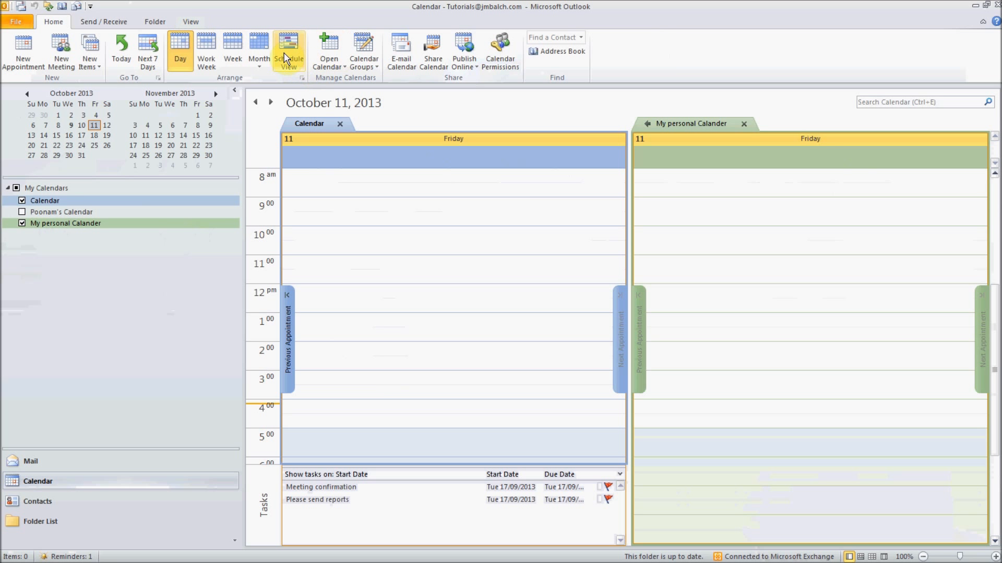
- Overlay My personal Calander on the main Calendar, then reveal the 'Personal vs. public calendar' slide bullet
click(183, 21)
click(256, 51)
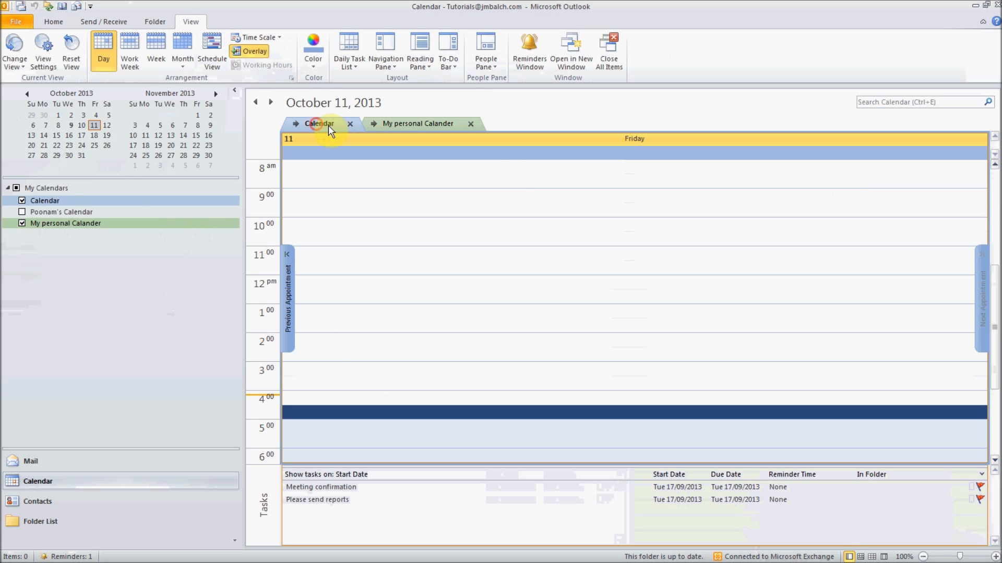
click(411, 125)
click(316, 124)
click(402, 124)
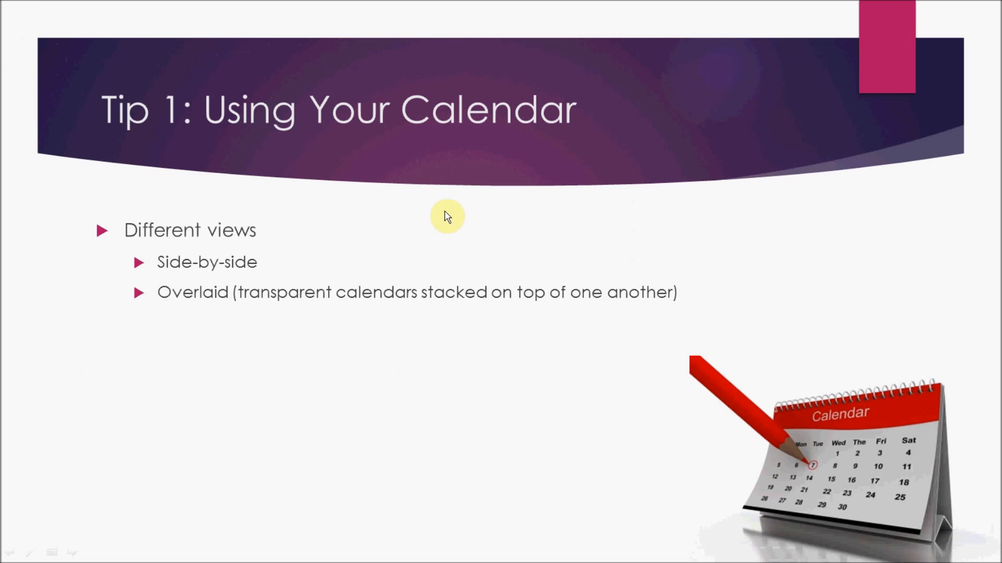
click(447, 216)
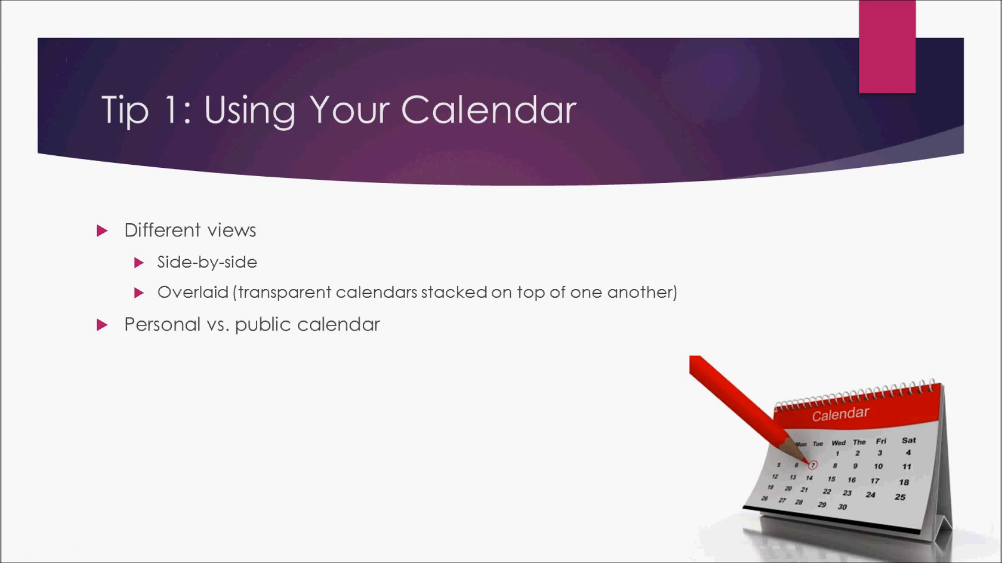
- Reveal the 'Creating appointments on calendars' bullet on the slide
click(554, 158)
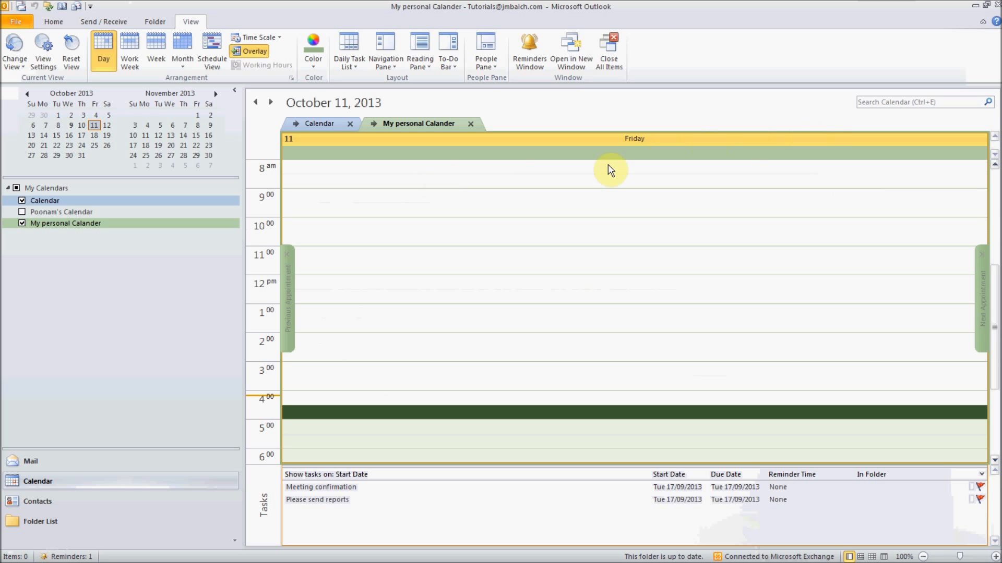
- Start a 3 PM appointment titled 'Meeting with Client xyz' with location 'Client Location'
click(449, 368)
right_click(449, 368)
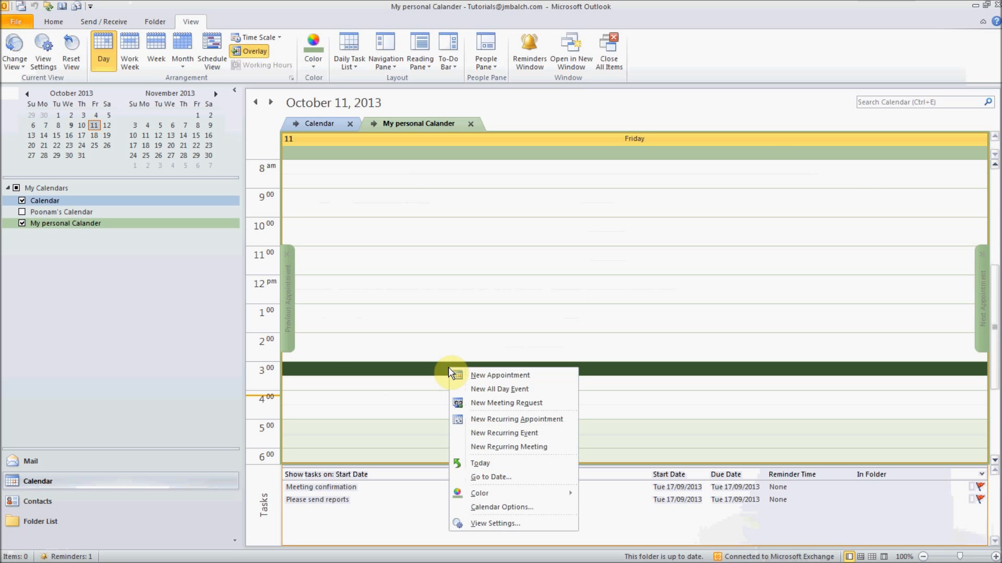
click(476, 375)
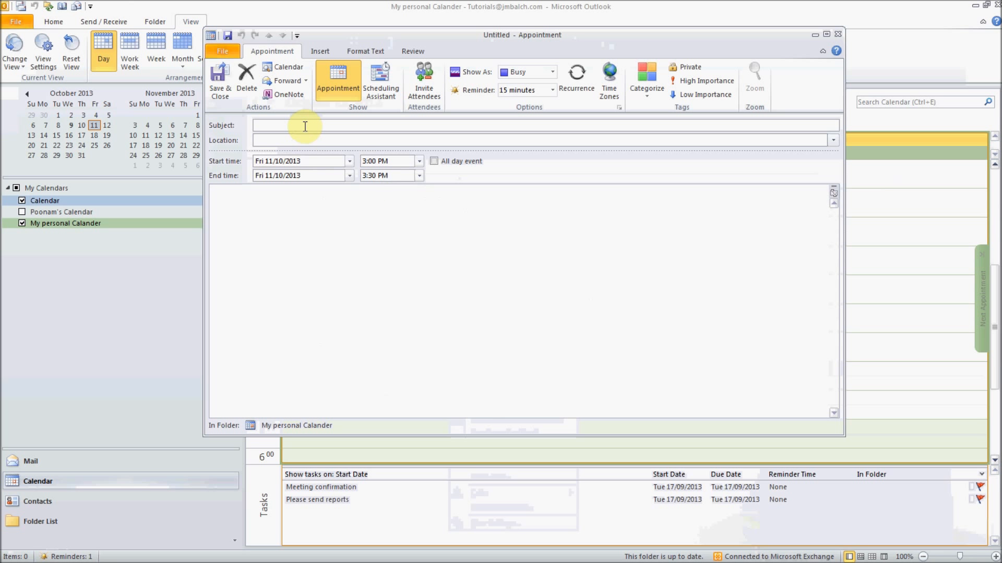
text(Meeting with Client xyz)
click(403, 141)
text(Client Lo)
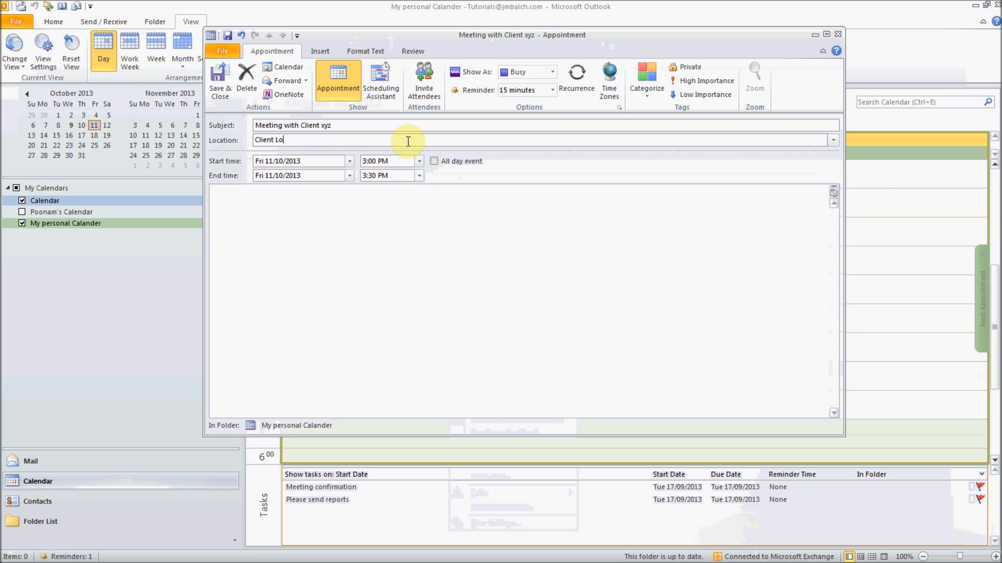
text(cation)
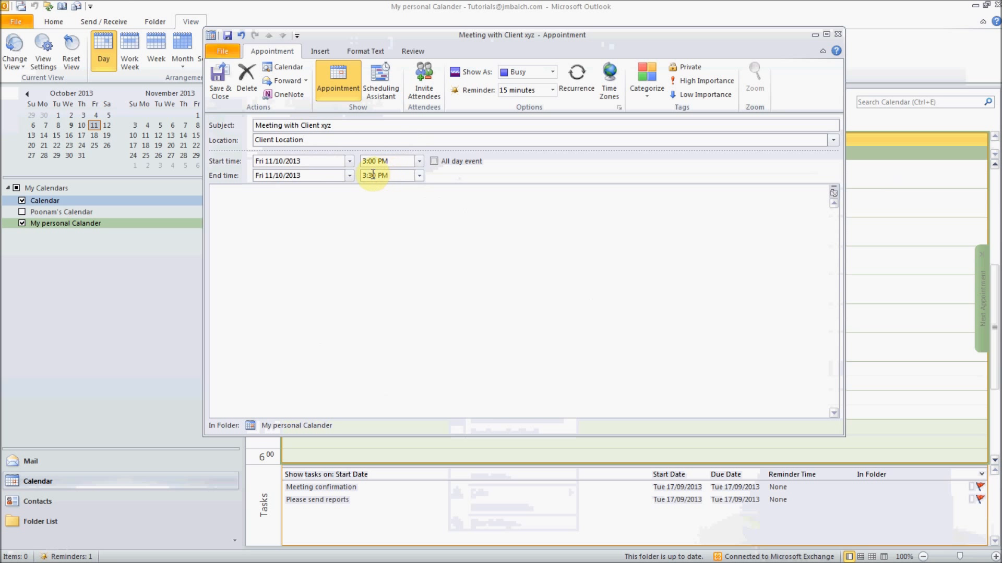
- Set the end time to 5:00 PM and toggle the All day event option on and off
drag(400, 175, 289, 175)
text(5p)
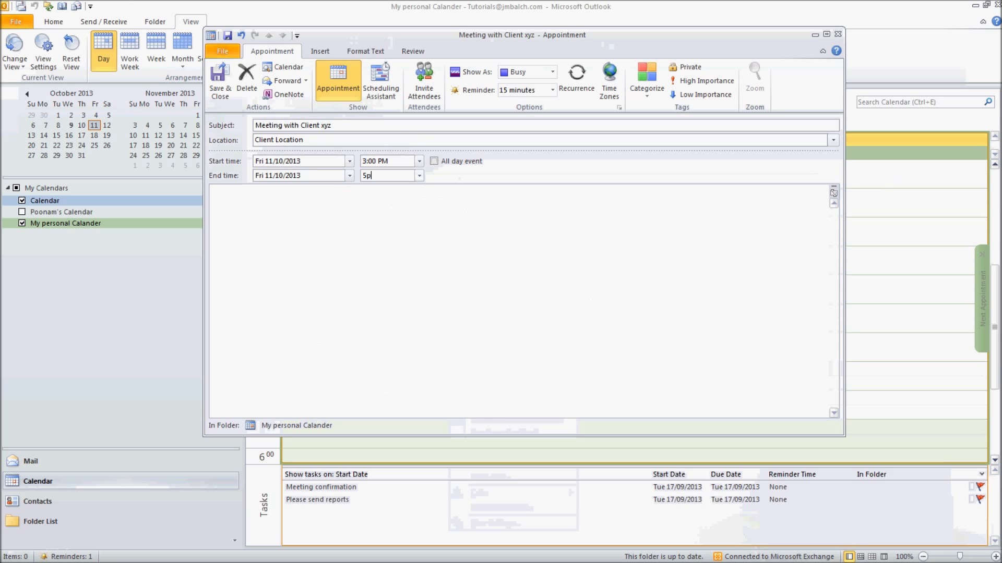
click(483, 228)
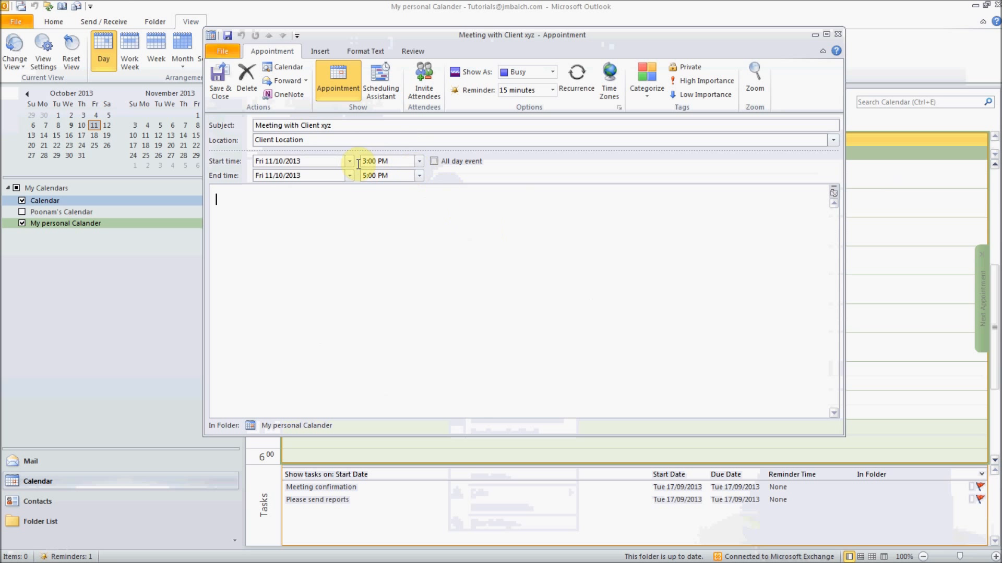
click(434, 162)
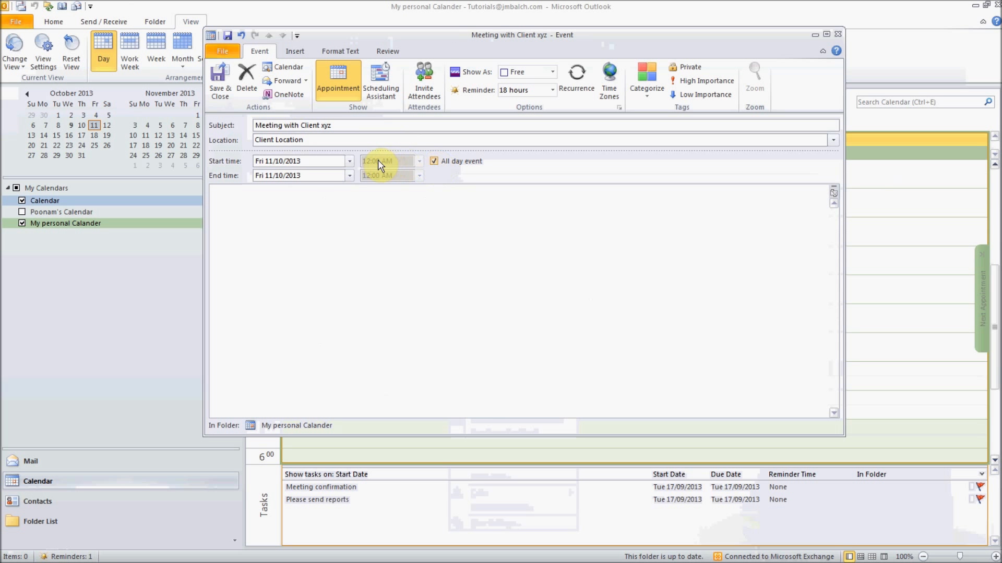
click(418, 162)
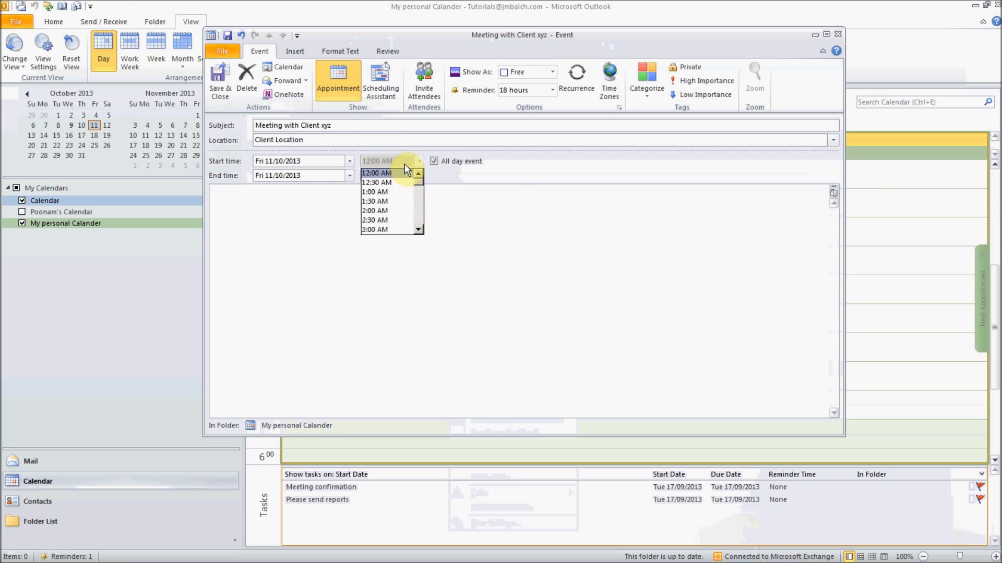
click(400, 162)
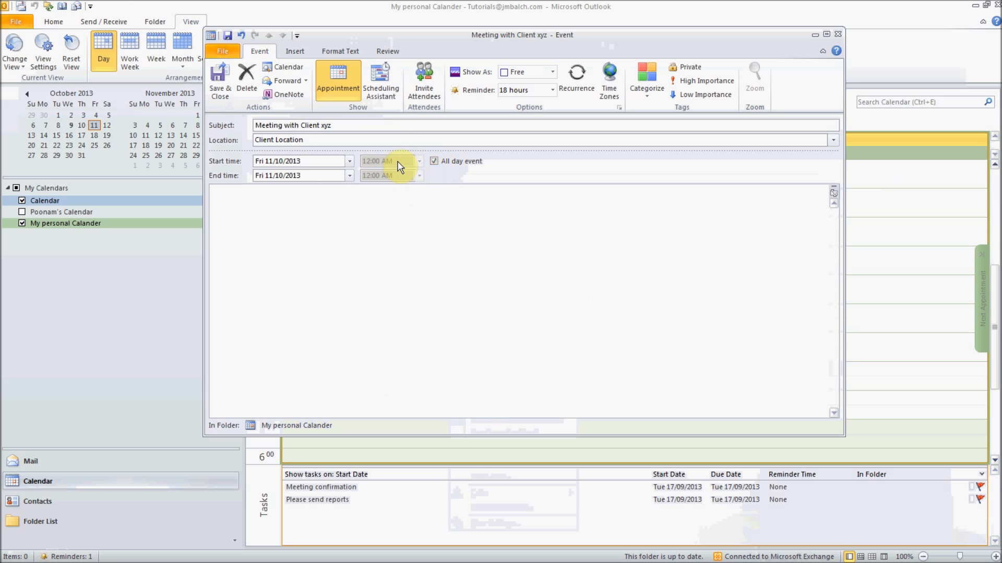
click(433, 161)
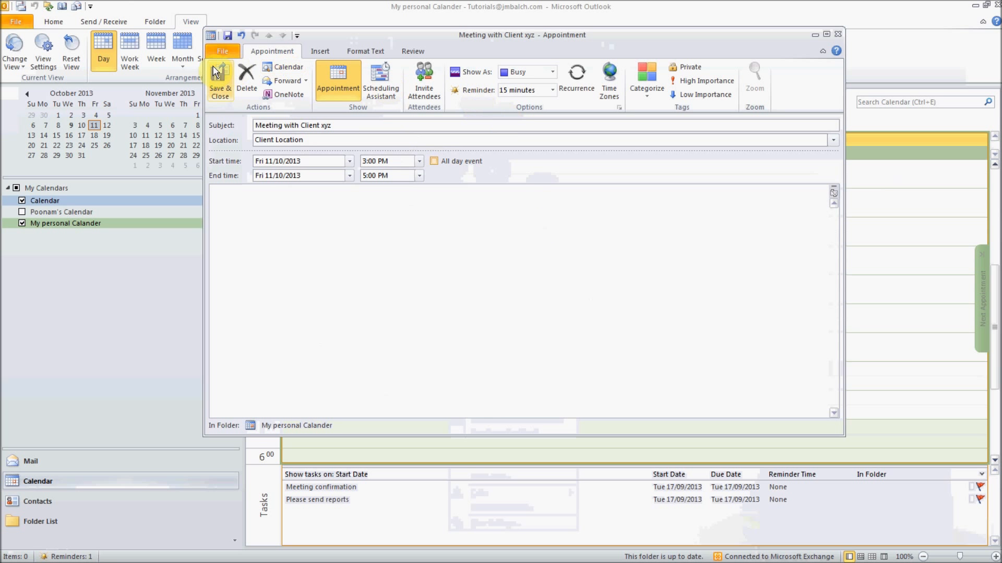
- Set the appointment's Show As status to Out of Office
click(552, 72)
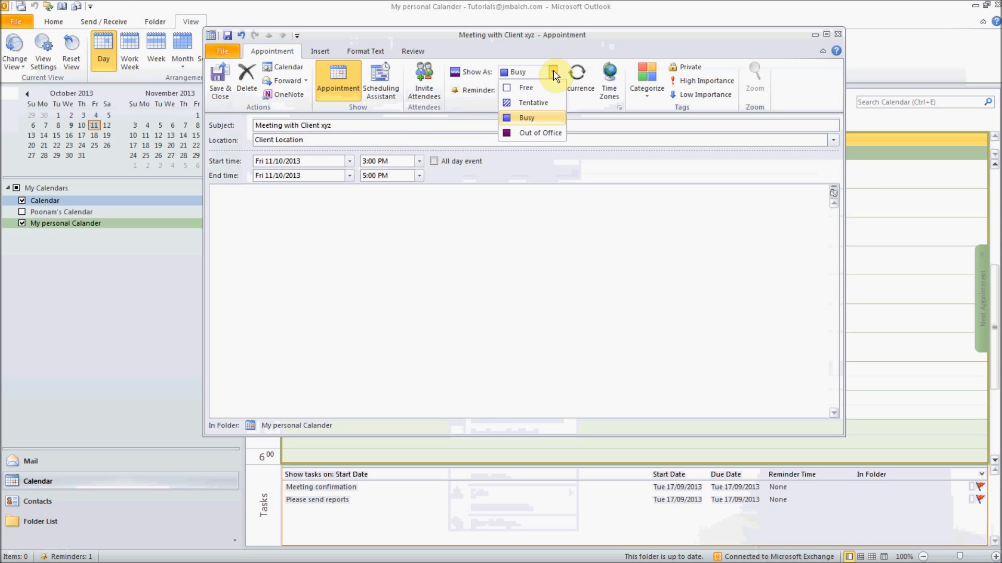
click(543, 133)
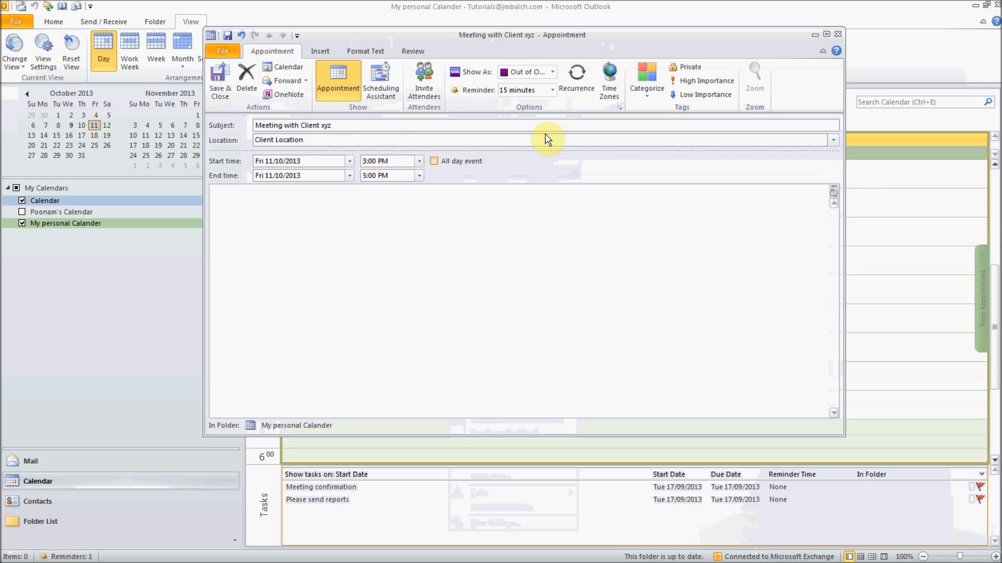
click(553, 72)
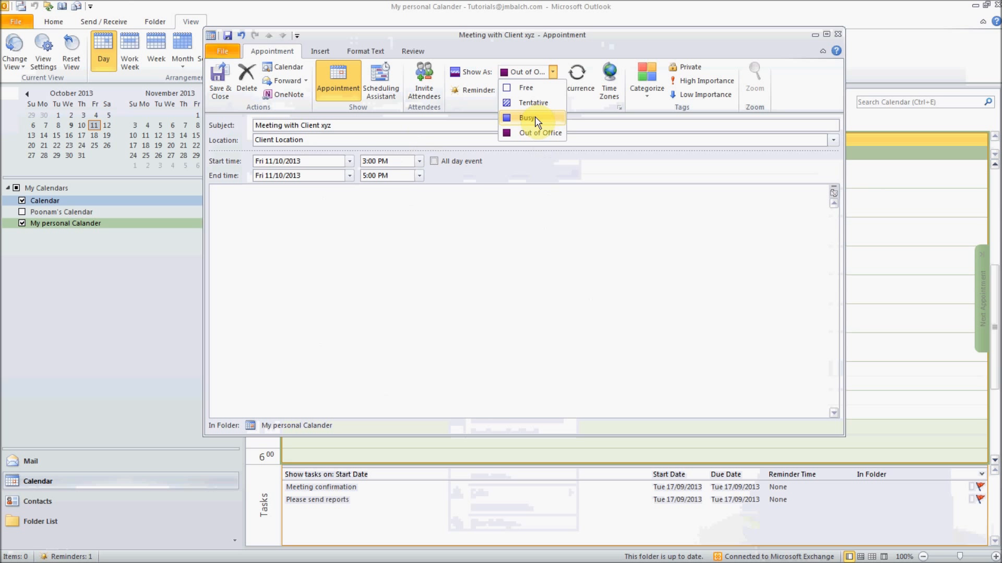
click(540, 133)
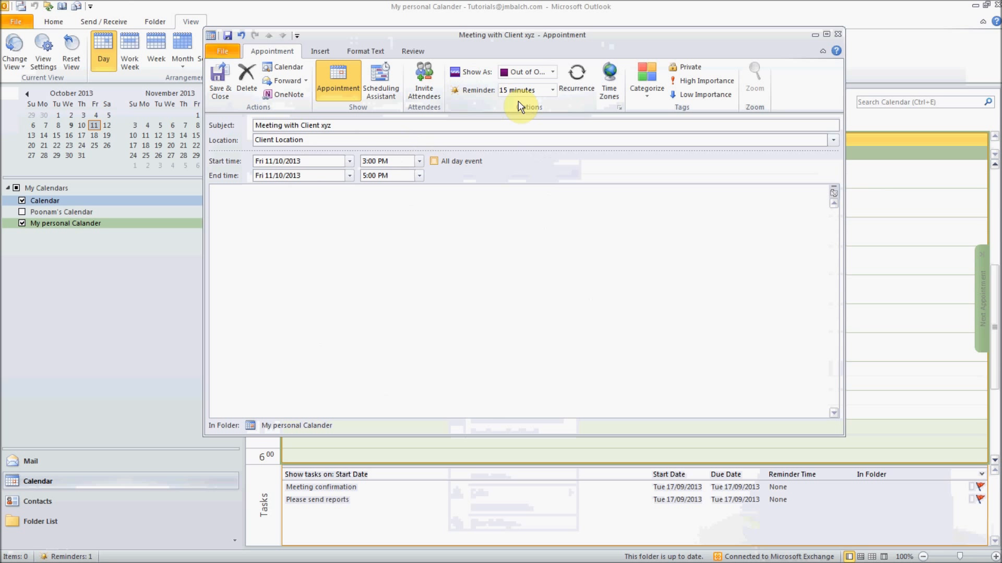
- Add an agenda note ('The agenda of the meeting…') and save the appointment
click(540, 228)
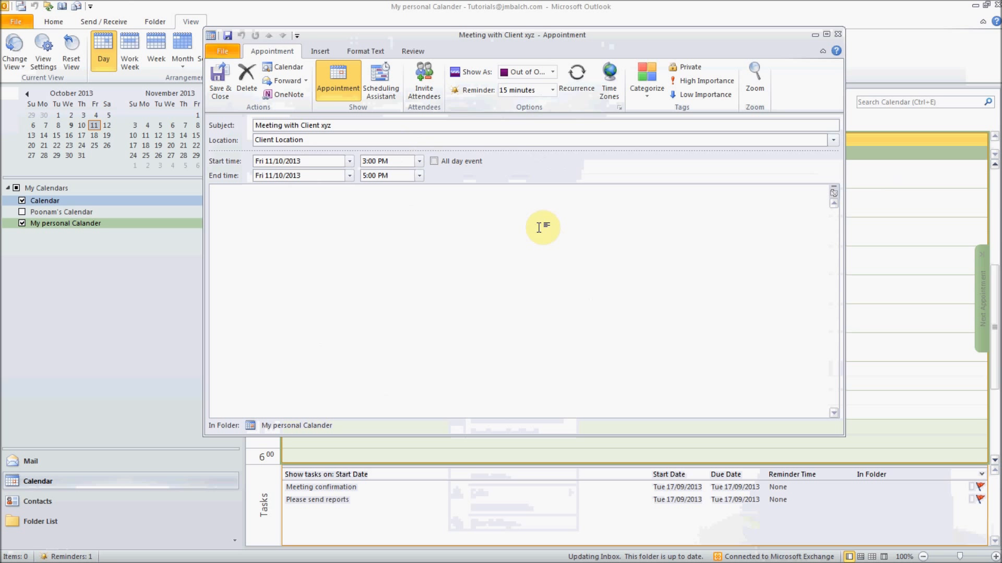
text(The age)
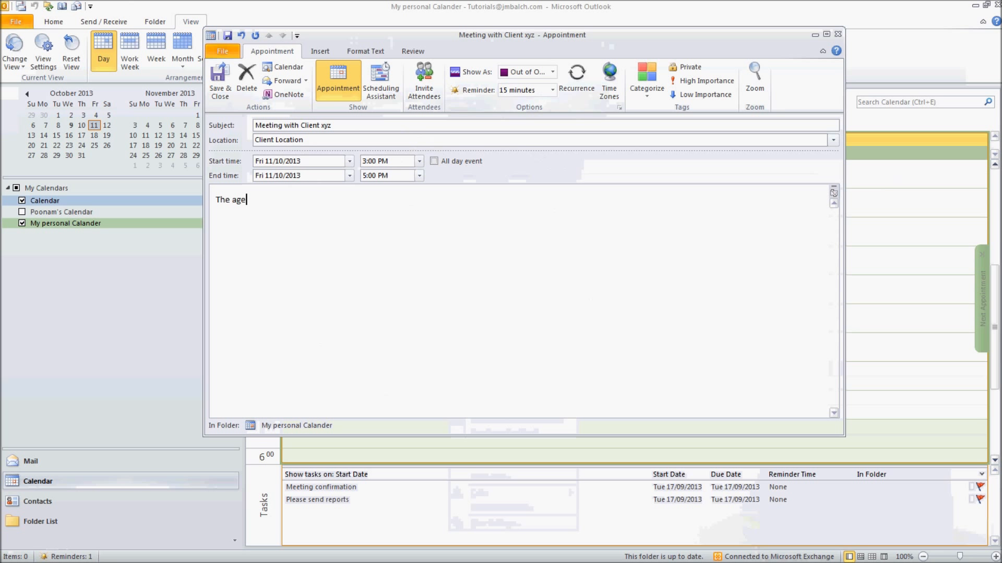
text(nda of the meeting here)
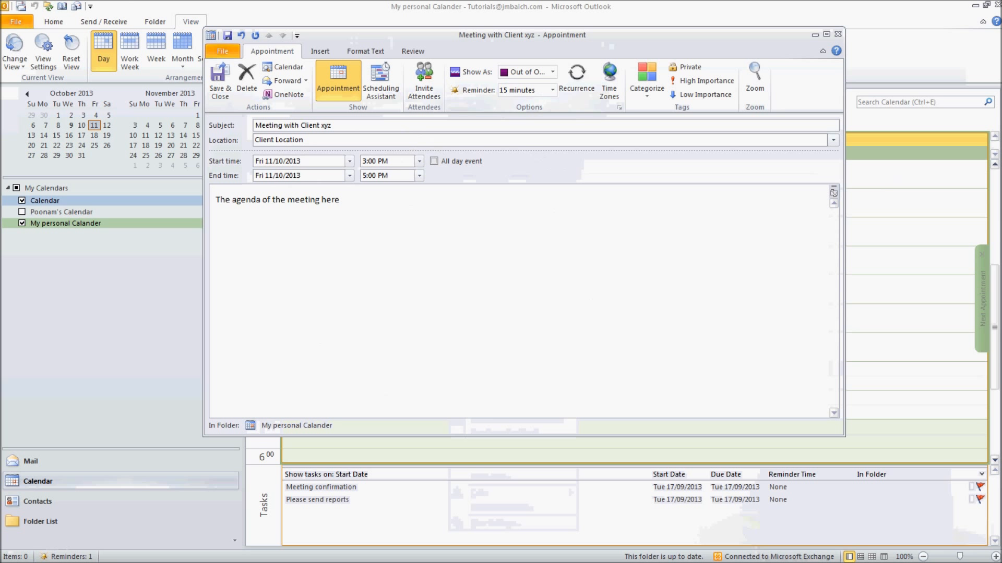
click(219, 87)
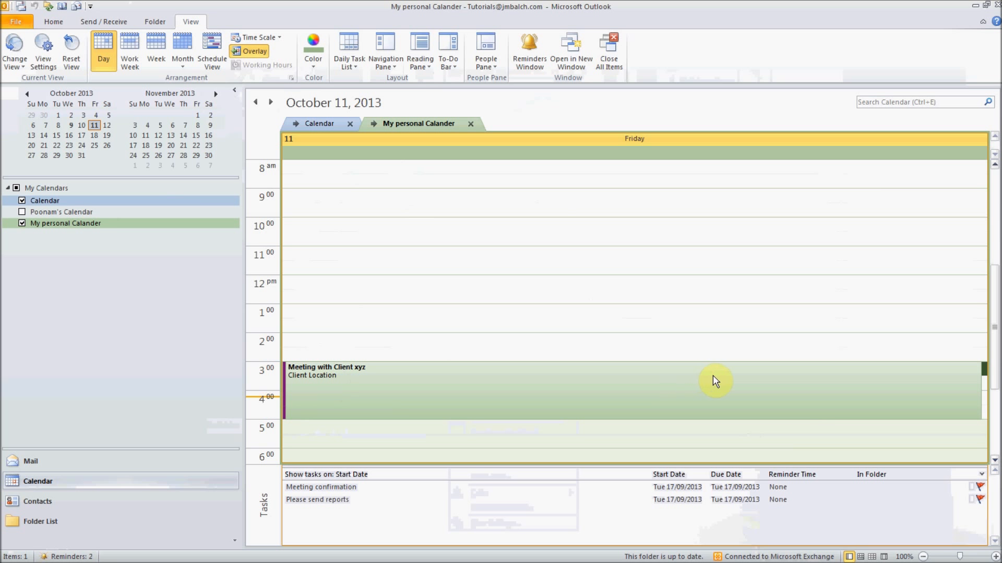
- Minimize Outlook and reveal the slide bullet on sharing or publishing your calendar
click(975, 6)
click(449, 215)
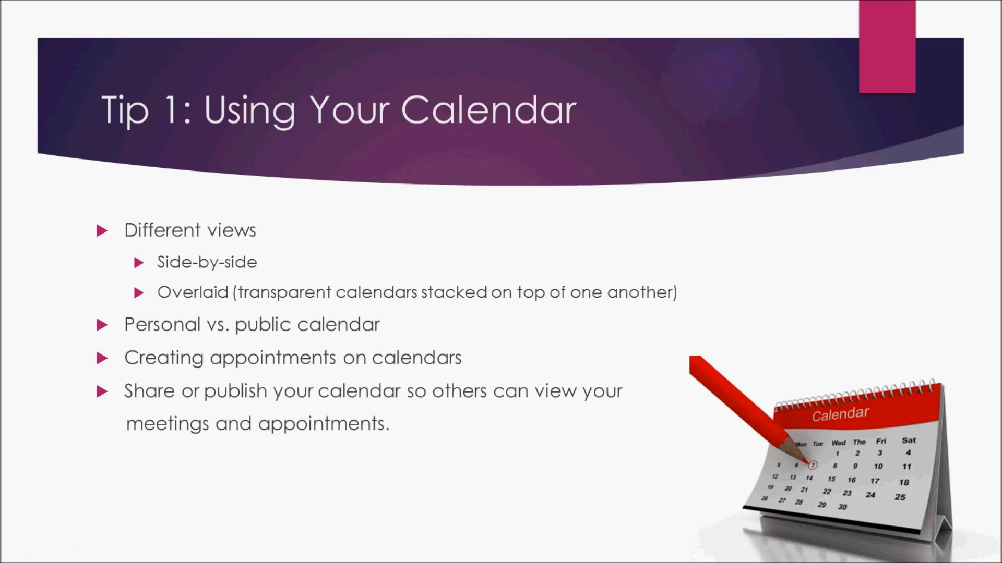
- Reveal the Setting reminders bullets on single and recurring reminders
click(620, 337)
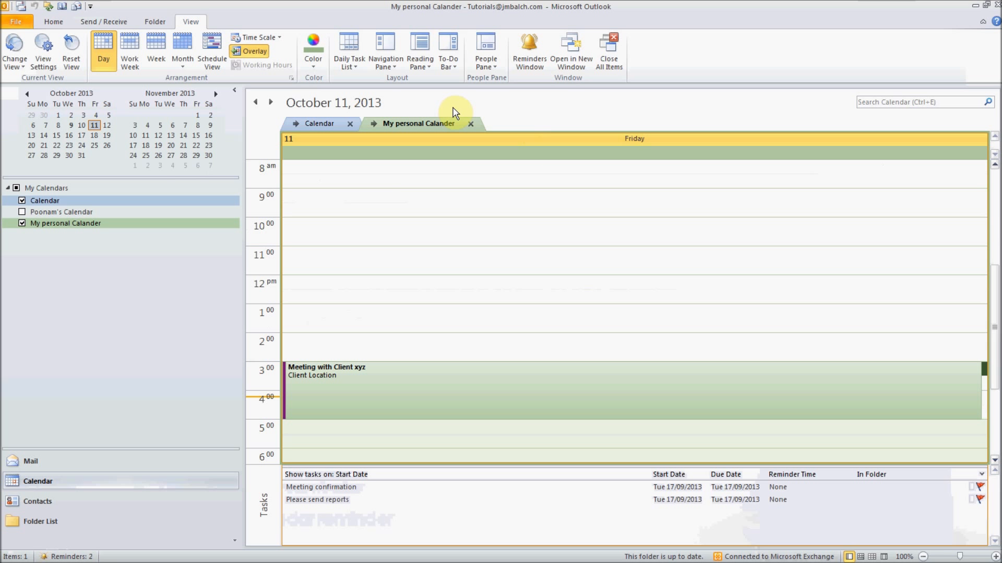
- Reopen the client meeting and invite a colleague picked from the address suggestions
double_click(404, 375)
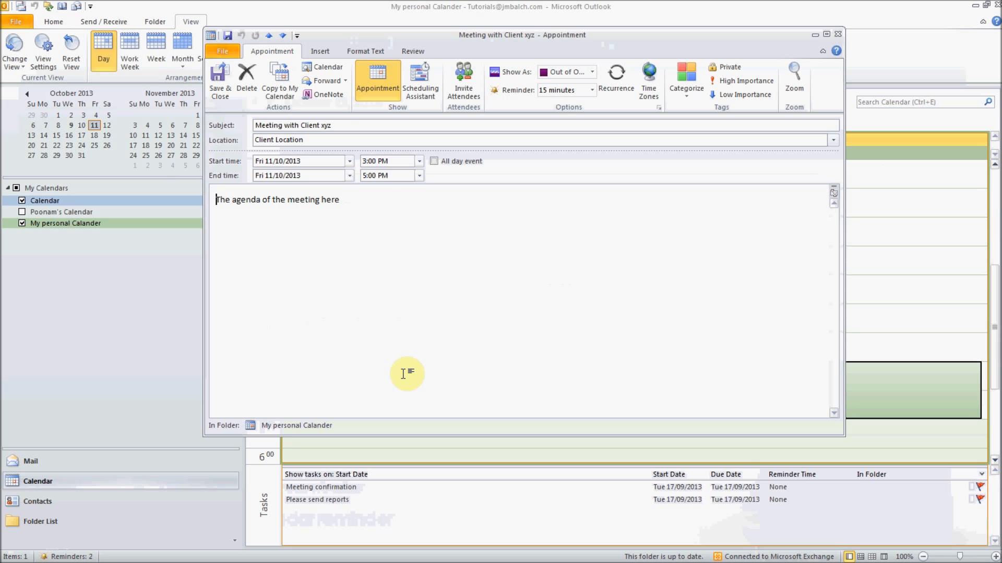
click(465, 94)
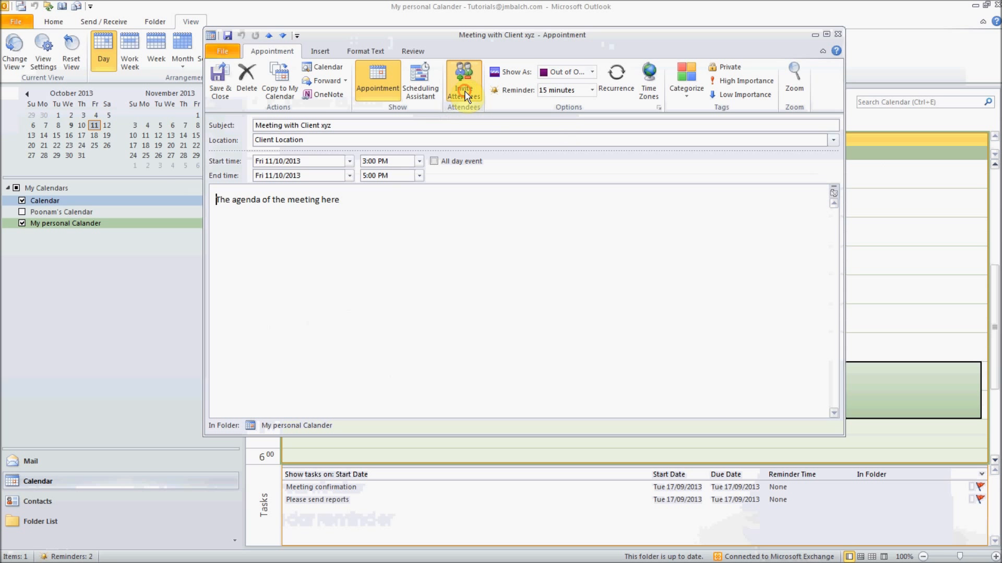
text(step)
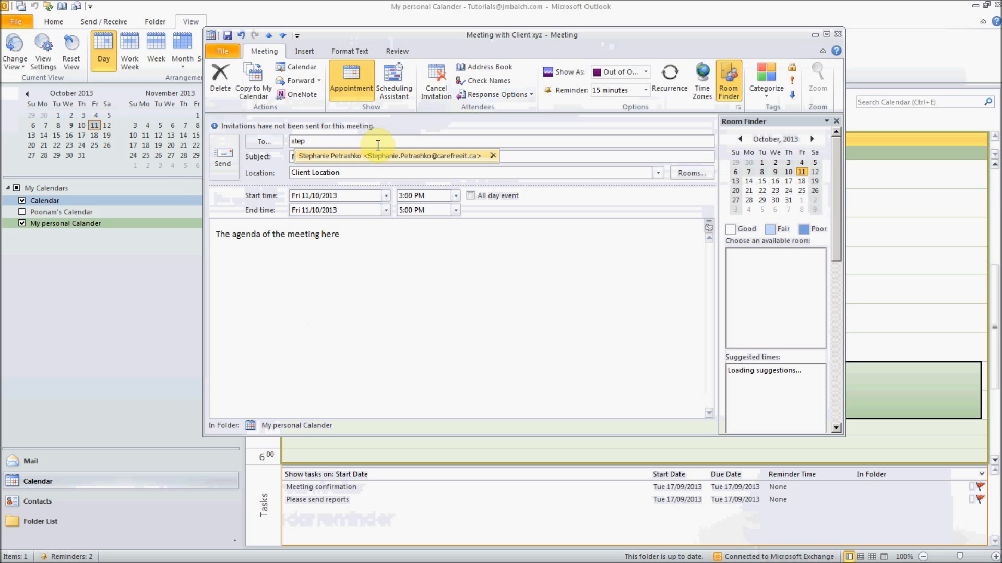
click(394, 156)
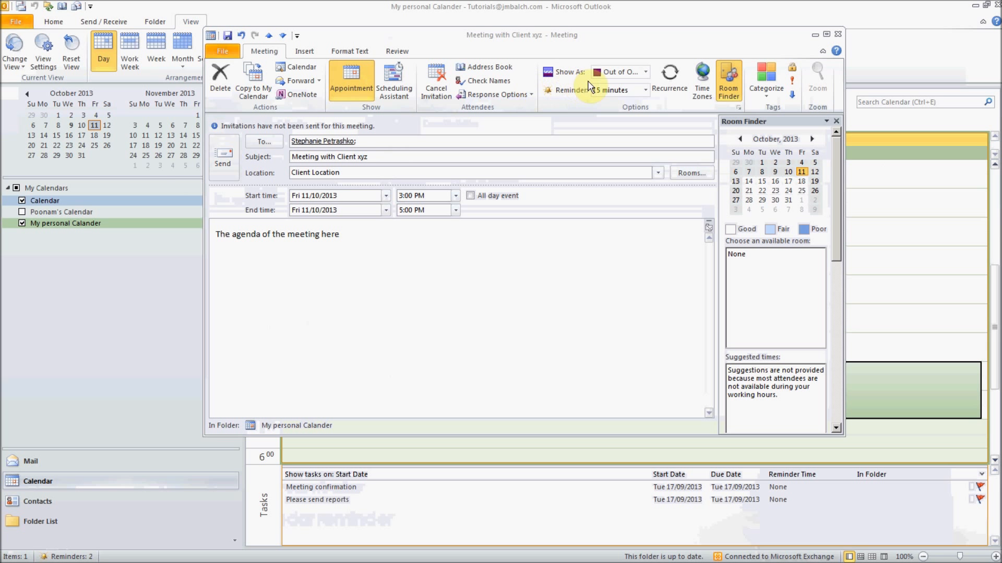
- Keep the 15-minute reminder and bring up the Recurrence settings showing weekly Fridays
click(628, 88)
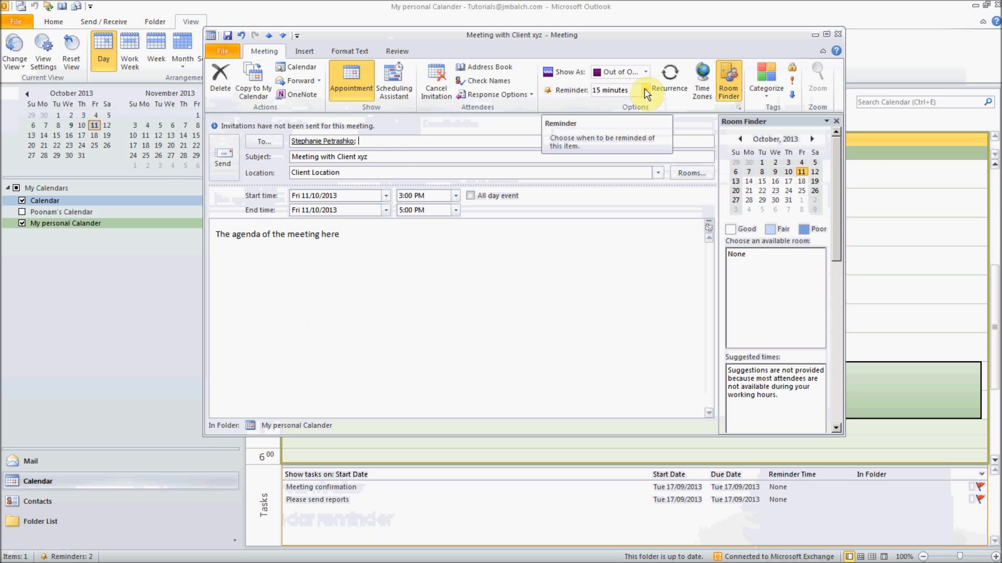
click(646, 90)
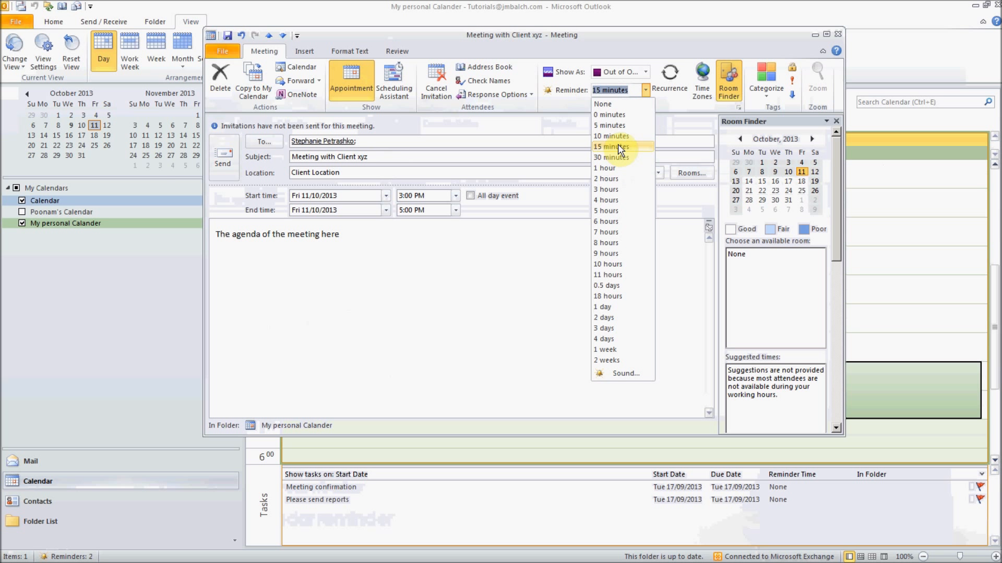
click(617, 144)
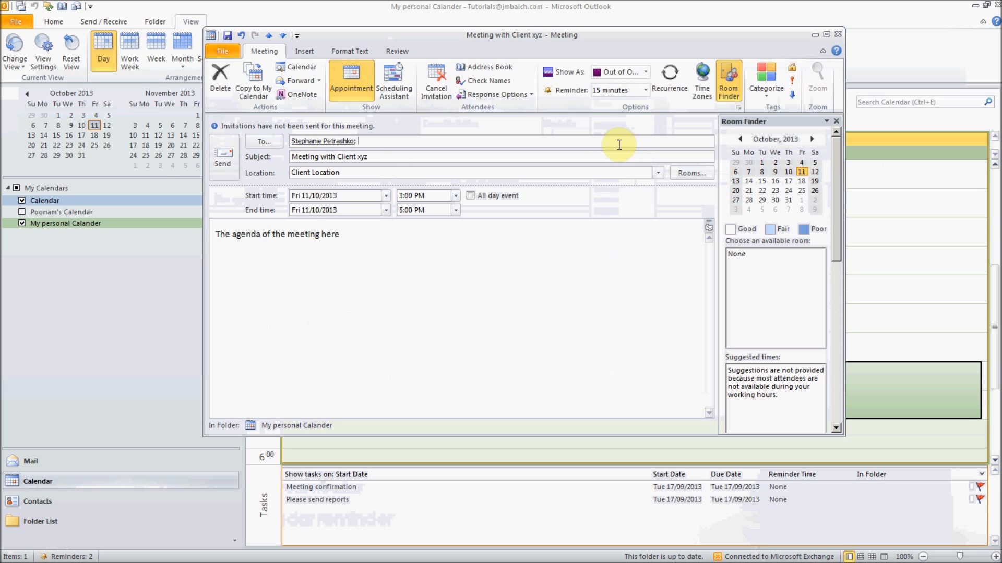
click(671, 82)
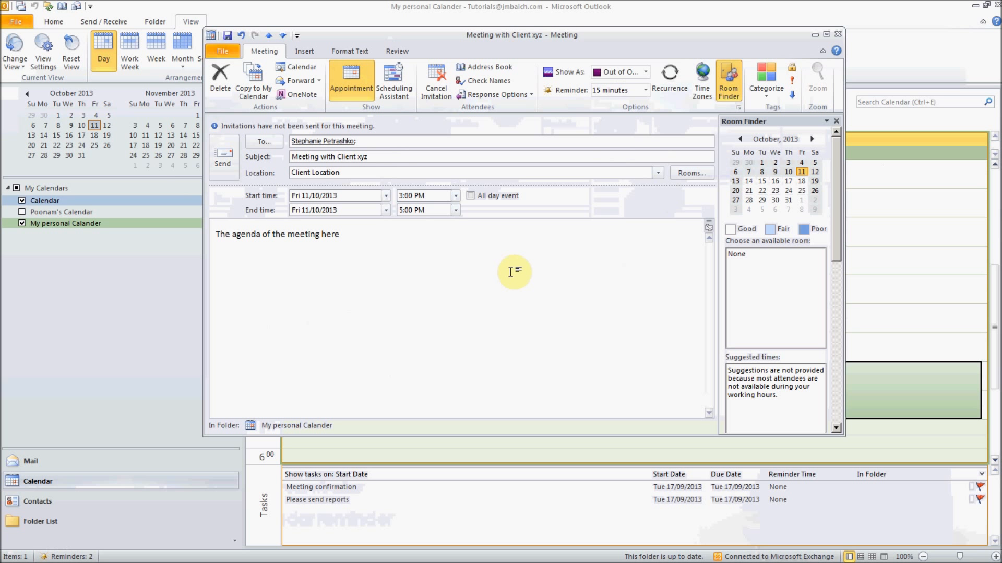
click(669, 81)
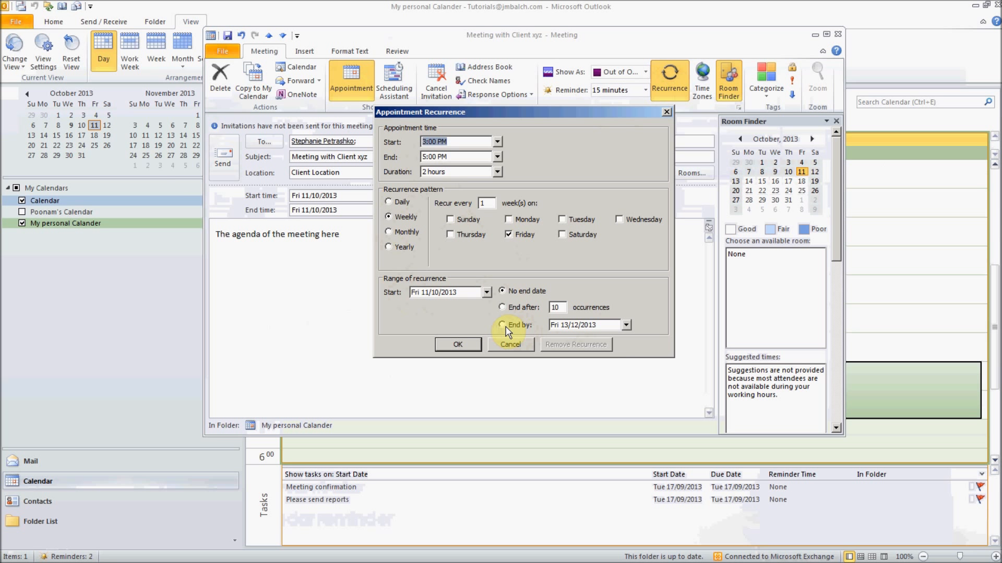
- Keep the weekly Friday recurrence and send the Meeting with Client xyz series despite the warning
click(590, 324)
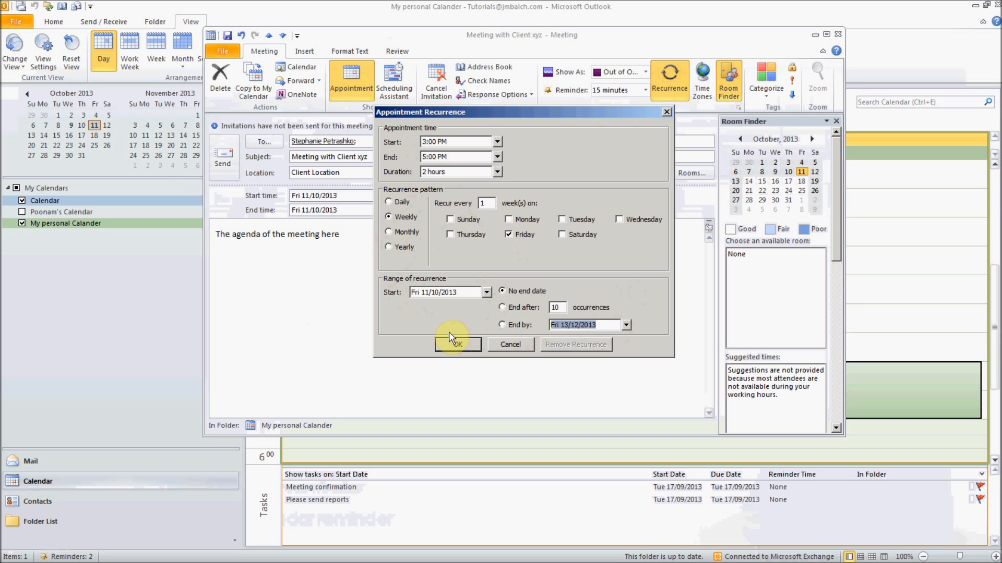
click(457, 344)
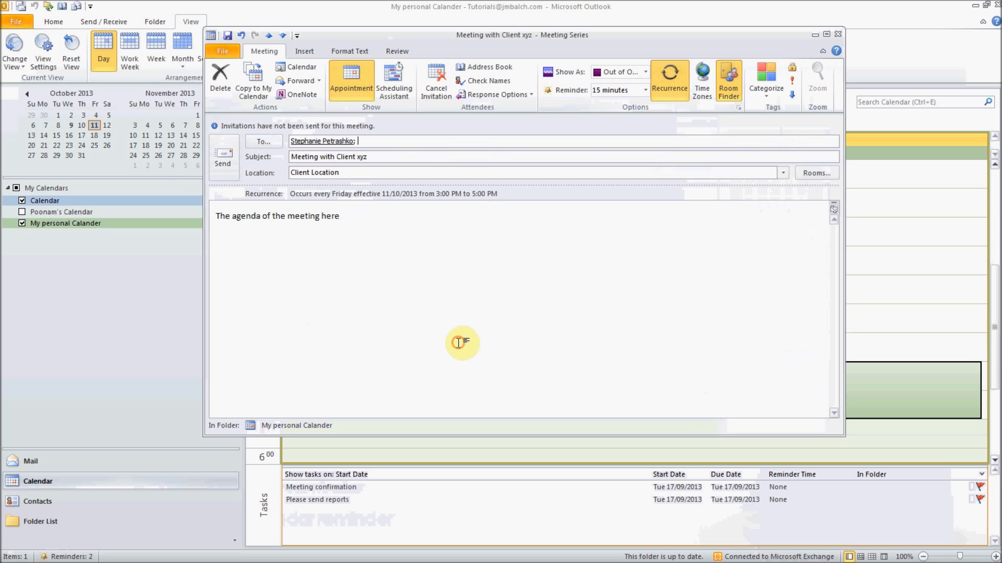
click(224, 156)
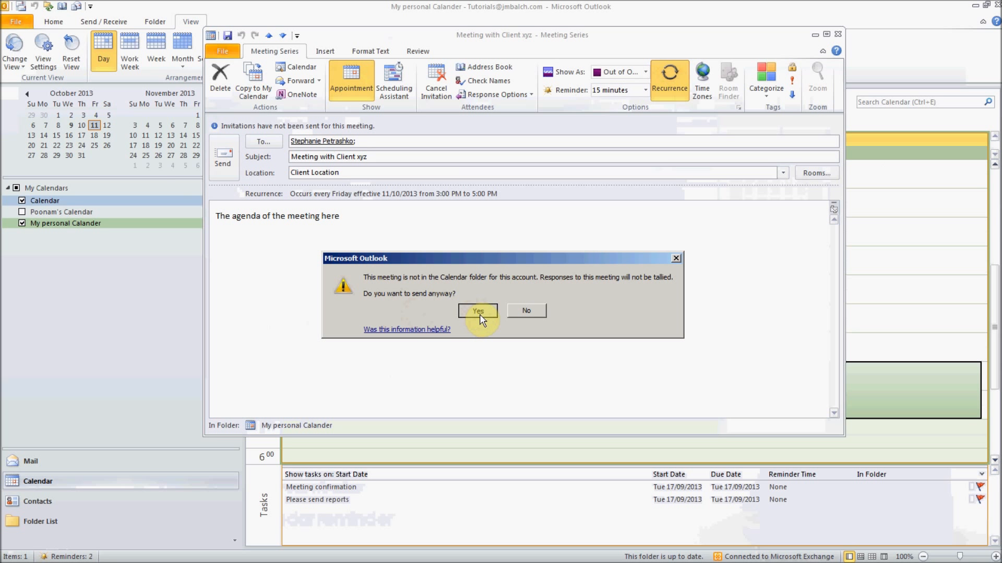
click(477, 311)
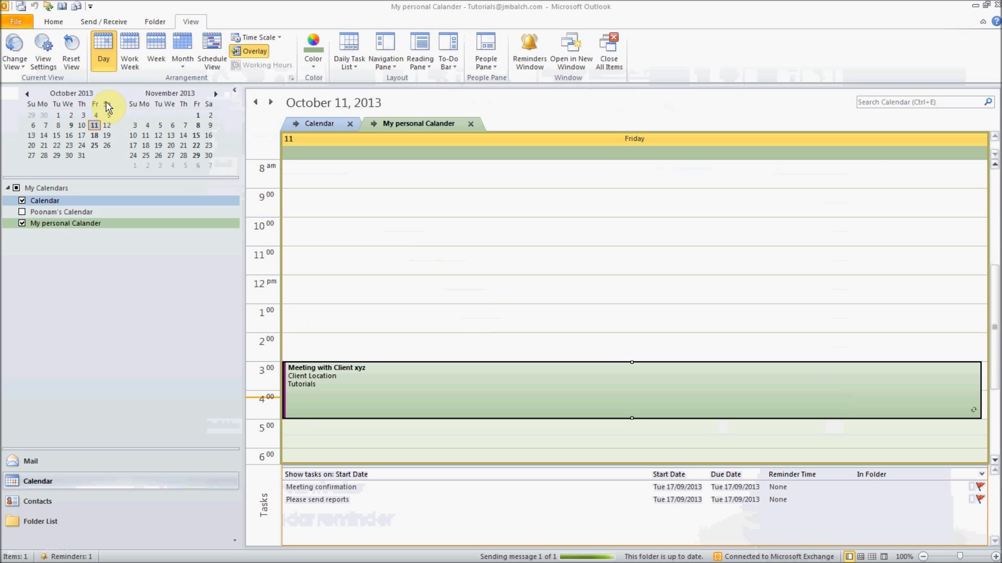
click(70, 201)
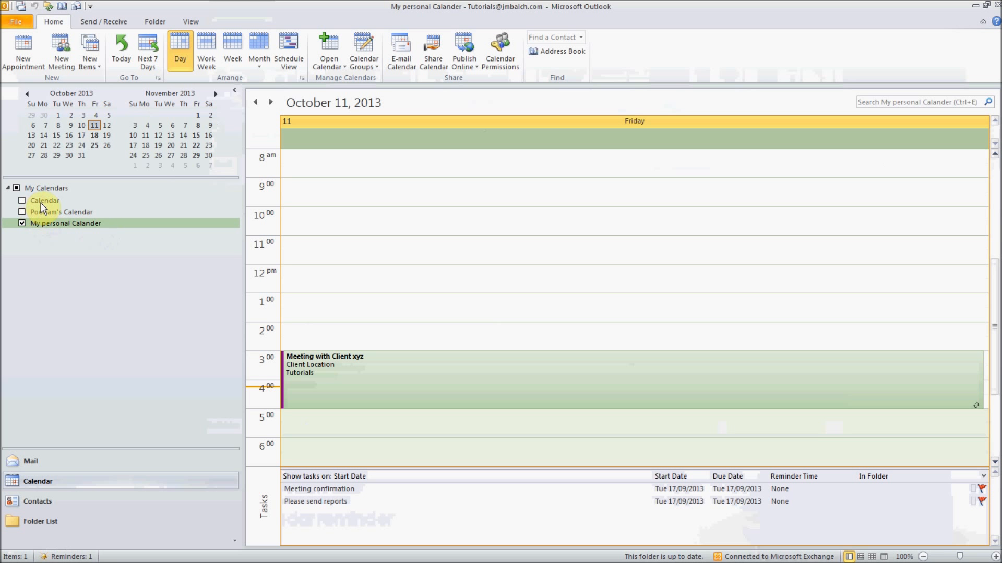
click(22, 201)
click(22, 223)
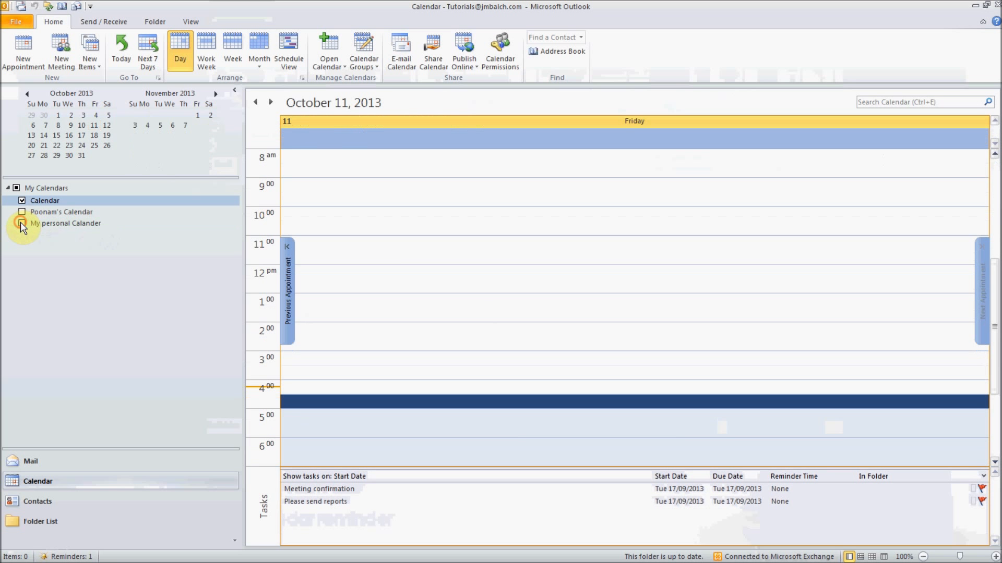
click(433, 62)
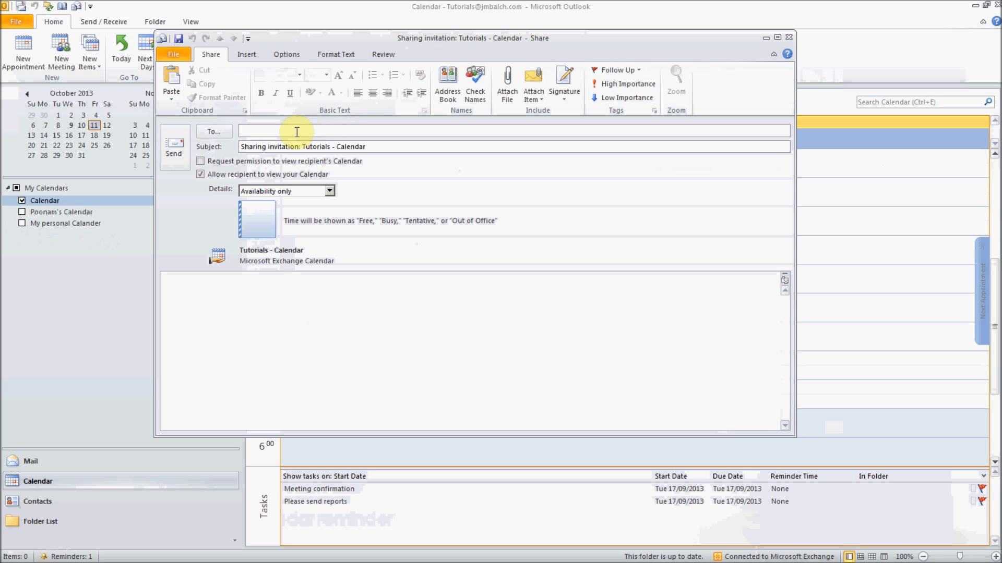
click(789, 37)
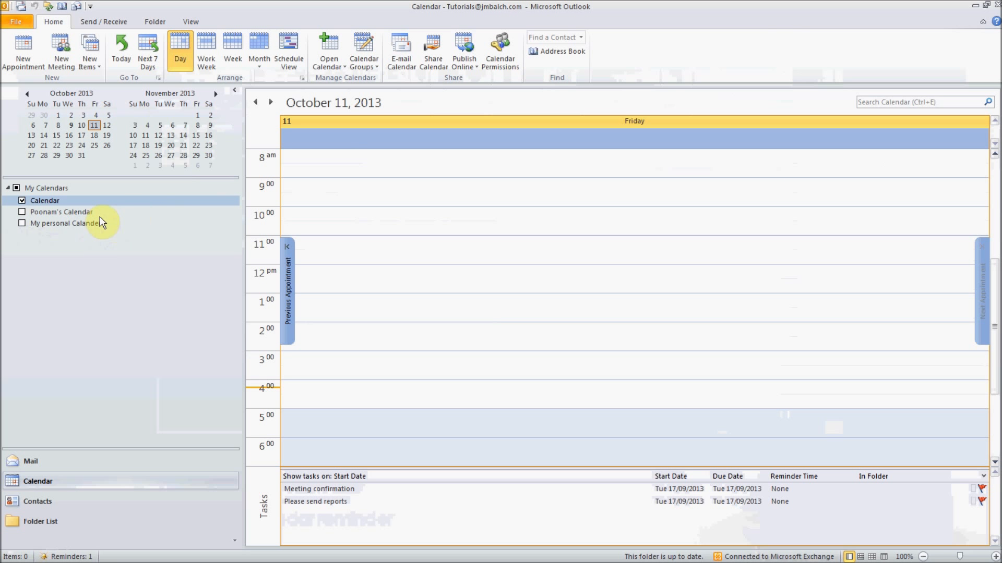
click(22, 223)
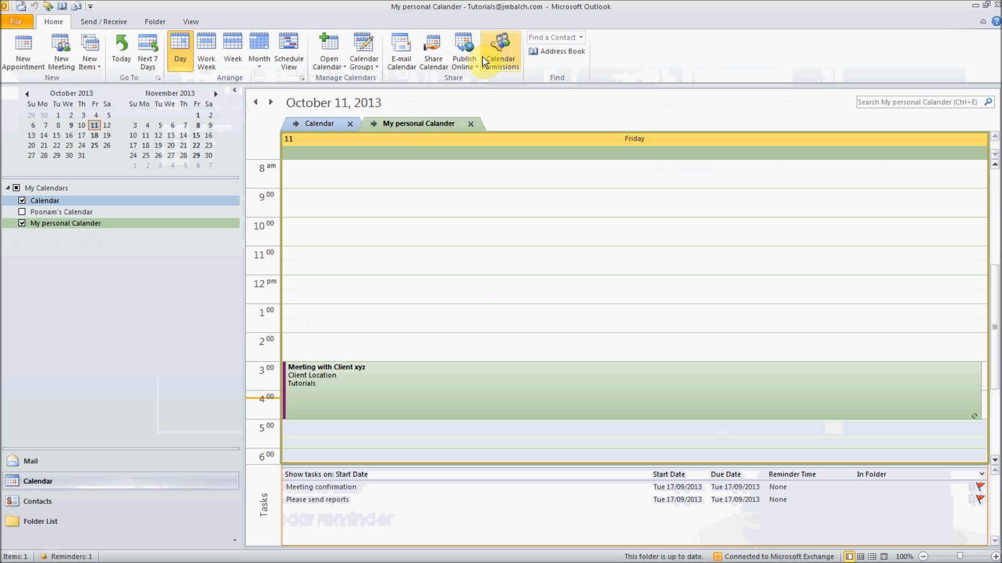
- Invite a colleague to My personal Calander with add, edit and delete rights, and confirm sharing
click(433, 57)
click(251, 133)
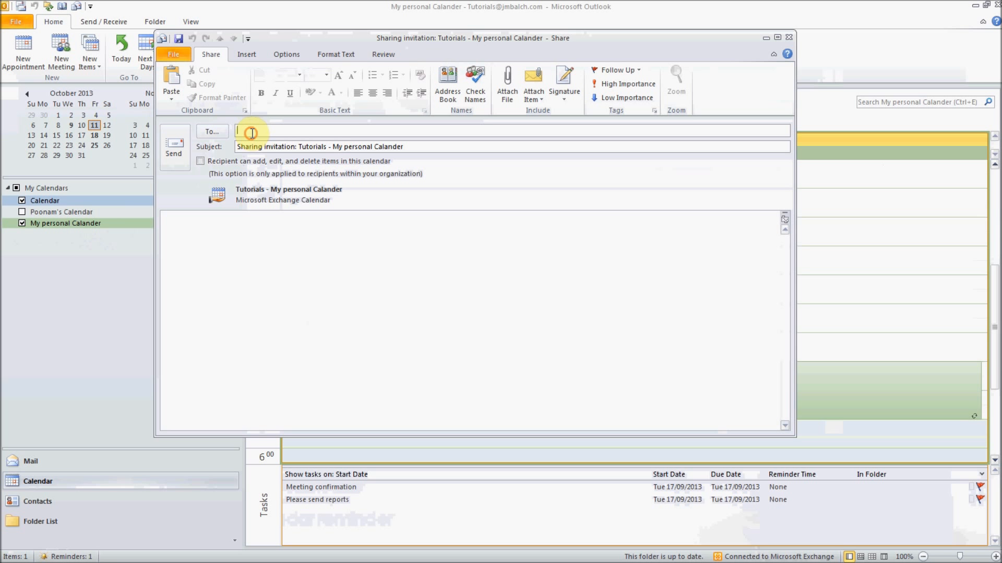
text(stephanie)
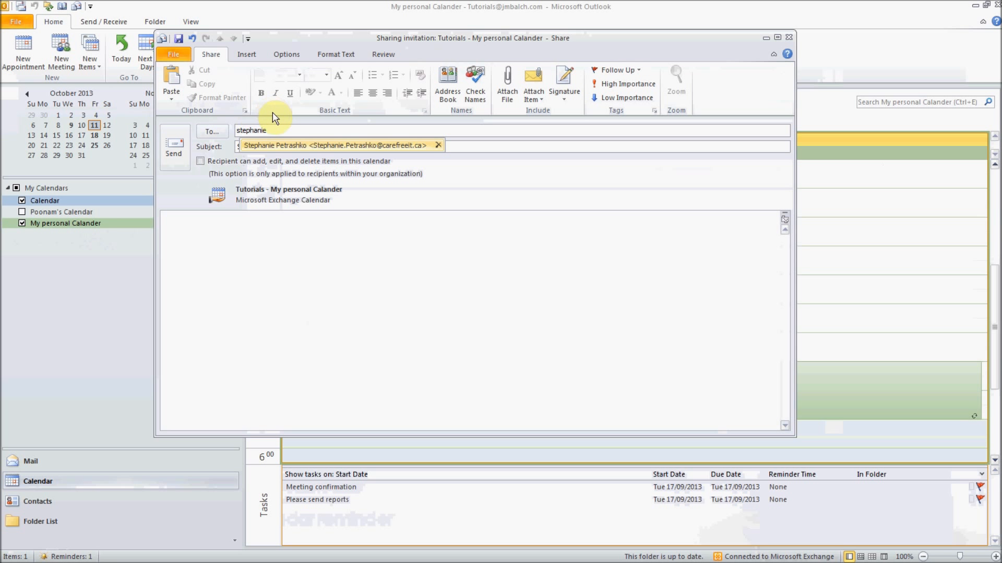
click(267, 146)
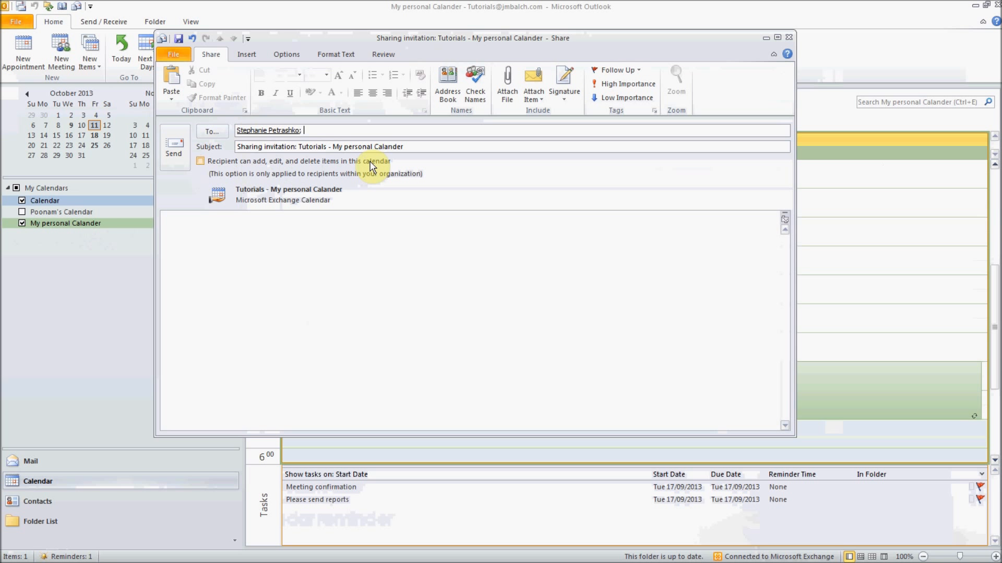
click(201, 162)
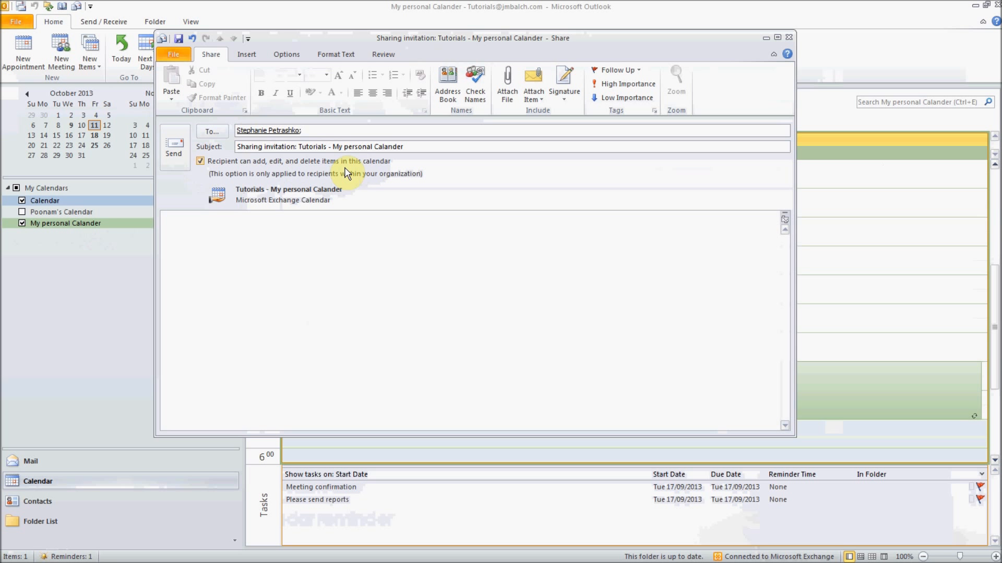
click(175, 149)
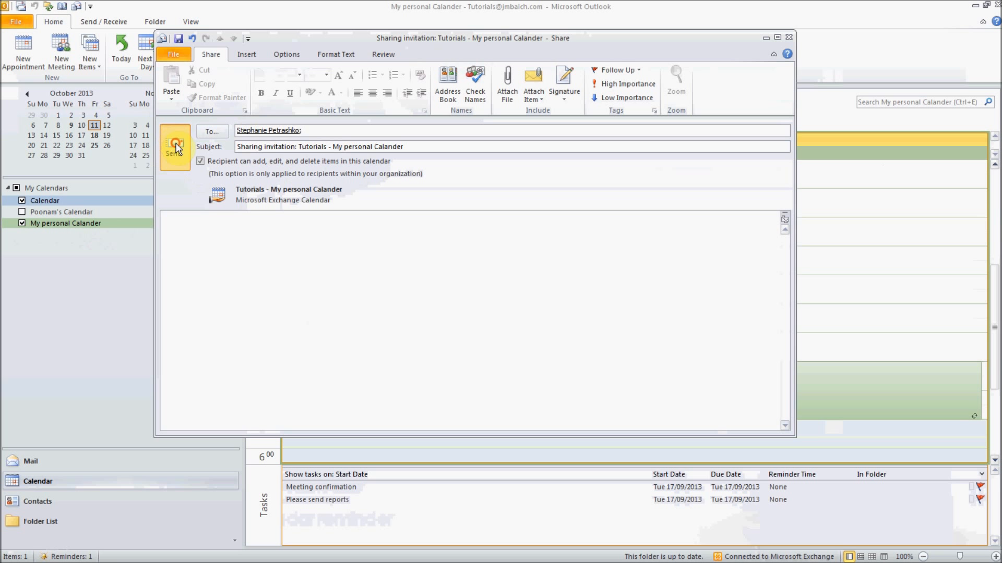
click(512, 271)
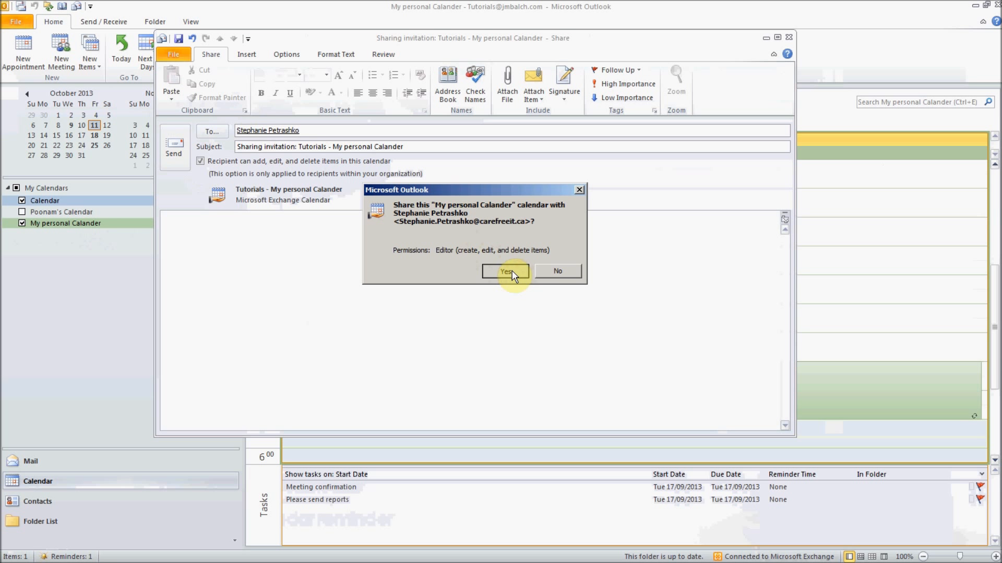
click(505, 271)
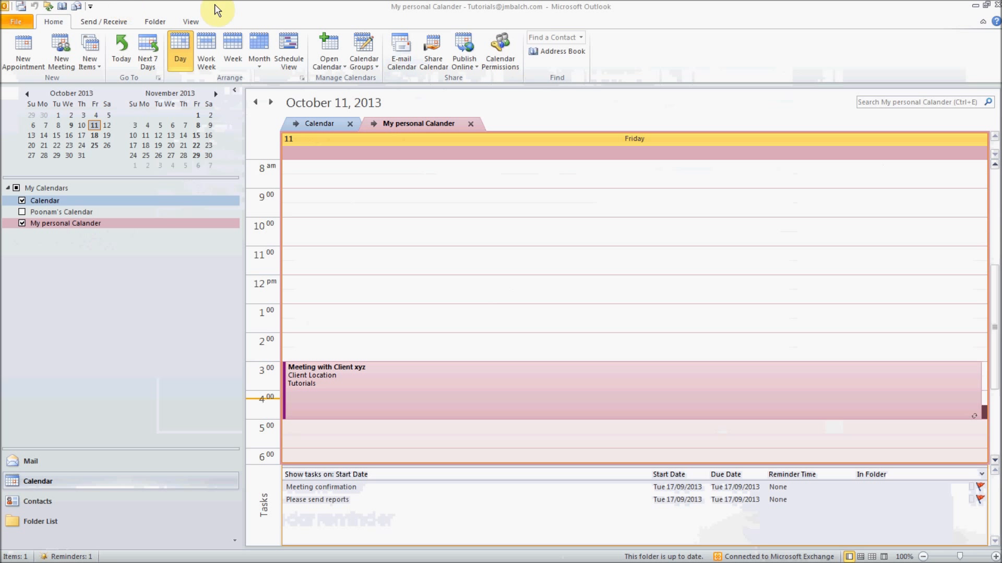
- Hide the main Calendar and select the colleague in My personal Calander's permissions
click(51, 201)
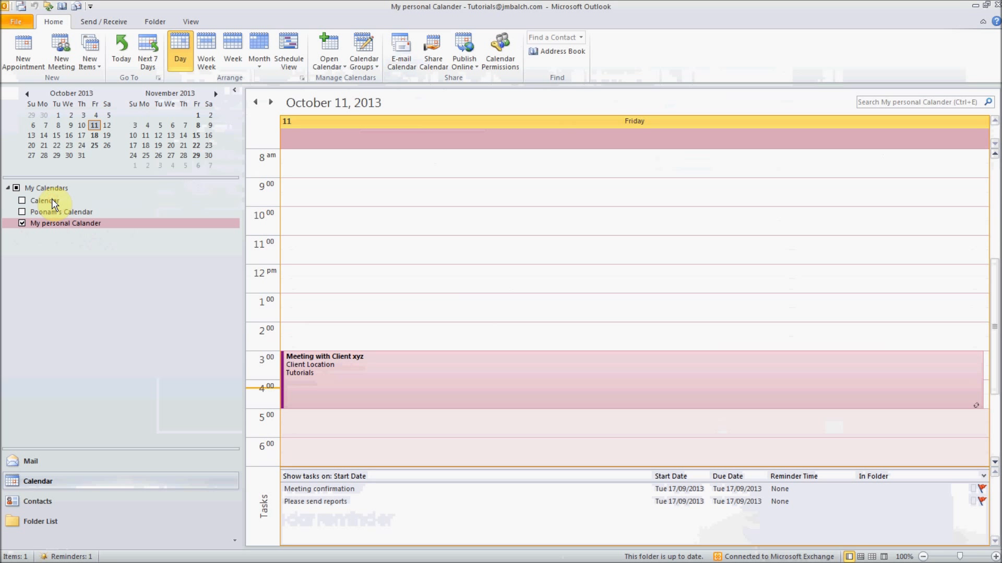
click(501, 57)
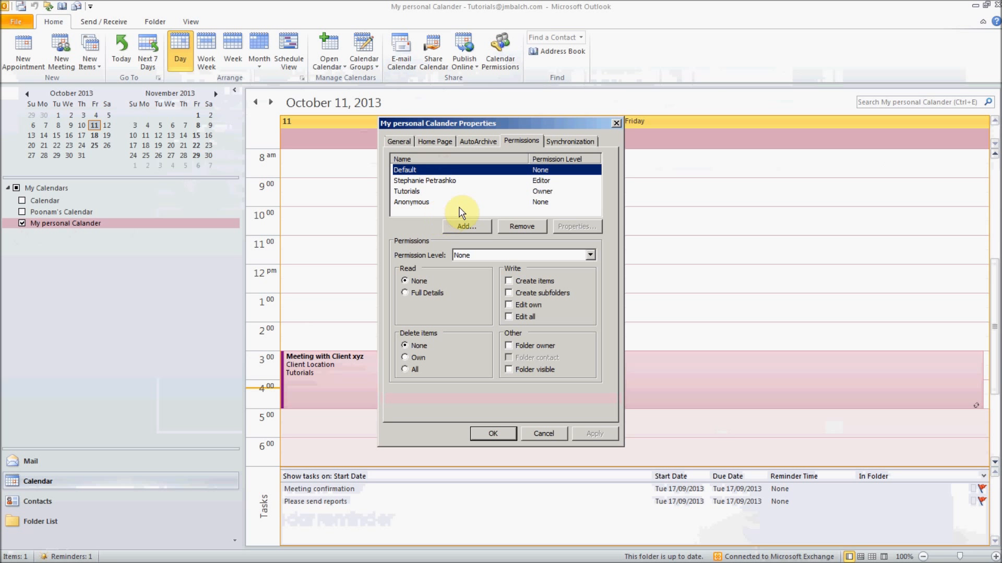
click(433, 182)
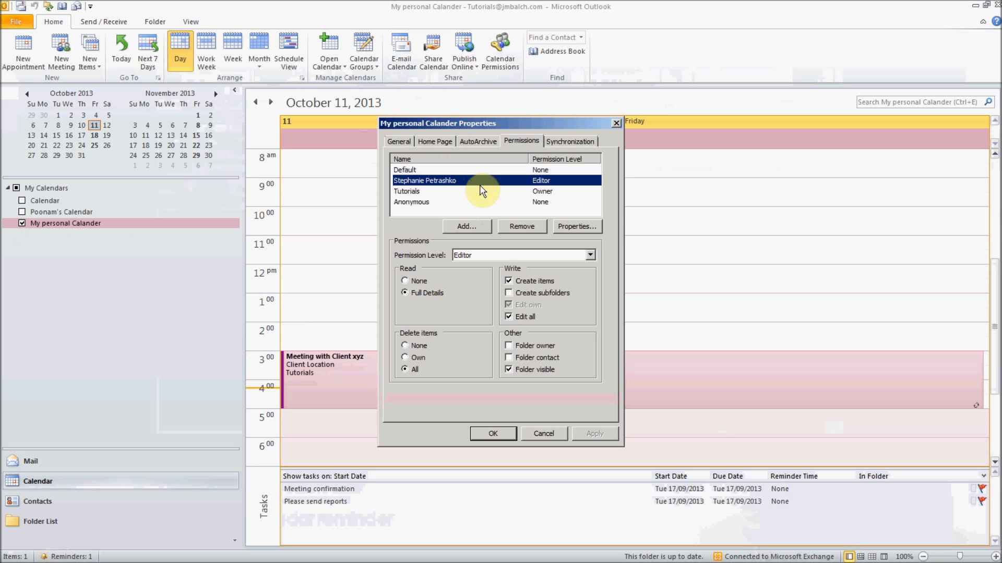
- Try Reviewer and Owner, then set the colleague's permission level to None and save
click(523, 256)
click(523, 255)
click(523, 255)
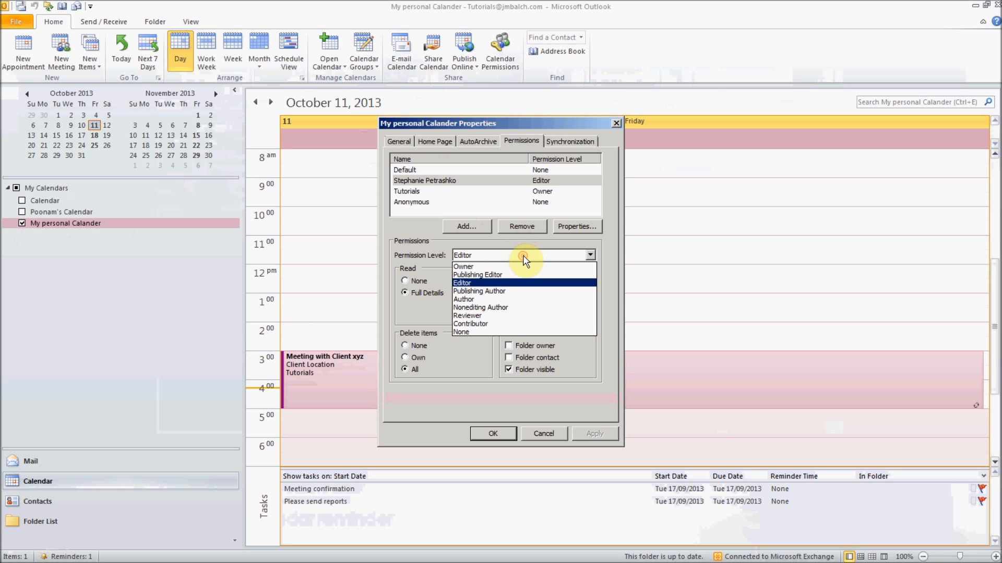
click(501, 316)
click(492, 258)
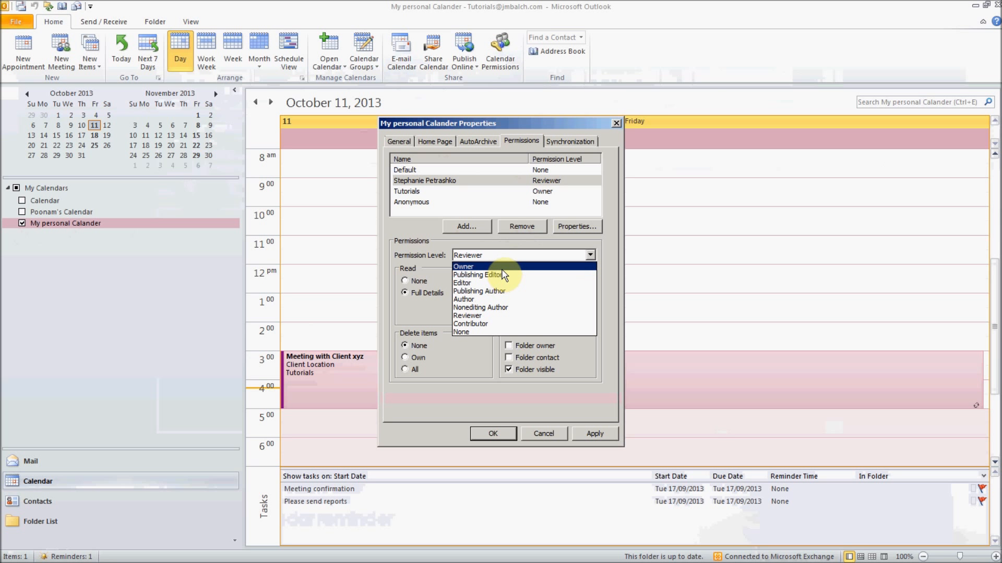
click(503, 266)
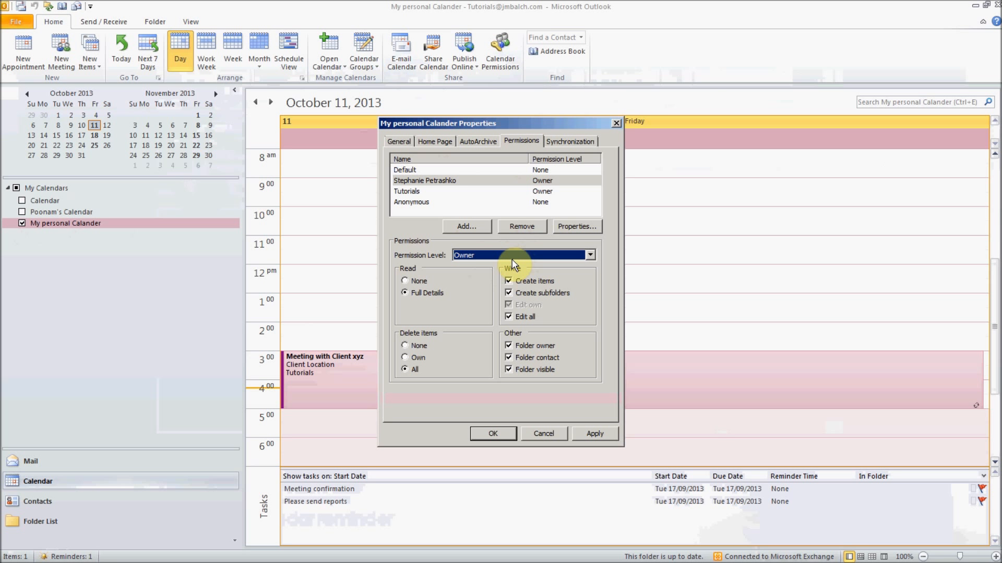
click(508, 255)
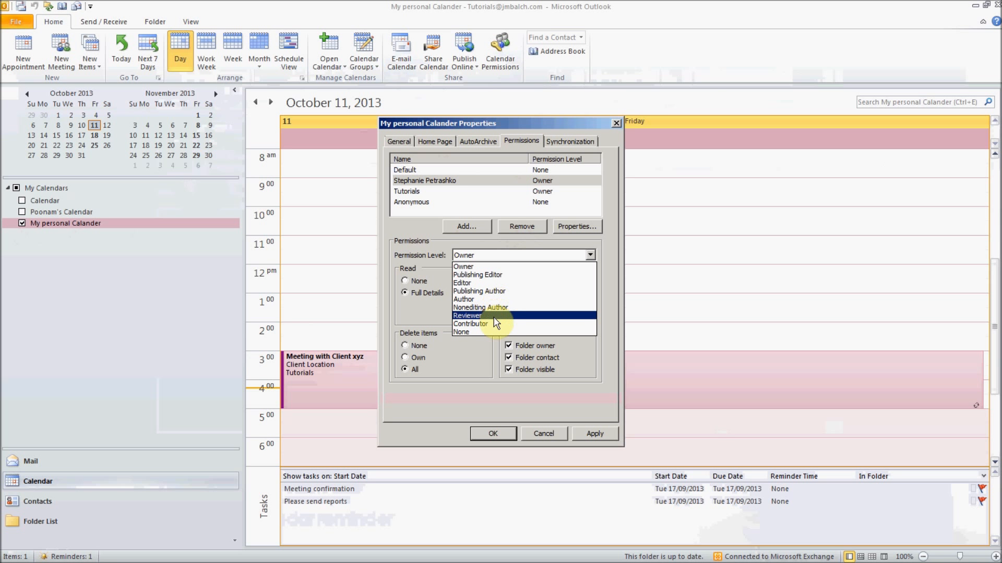
click(494, 332)
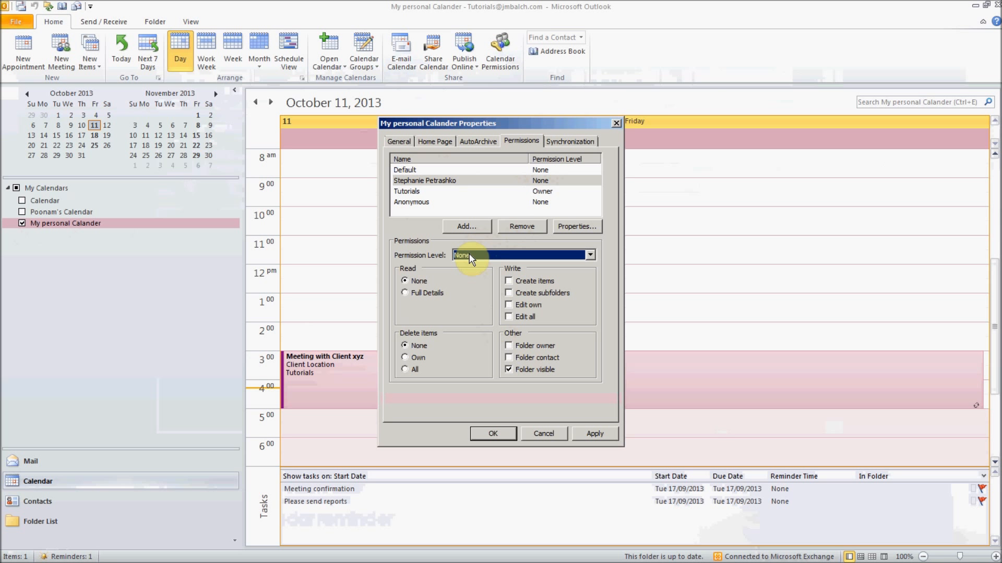
click(588, 433)
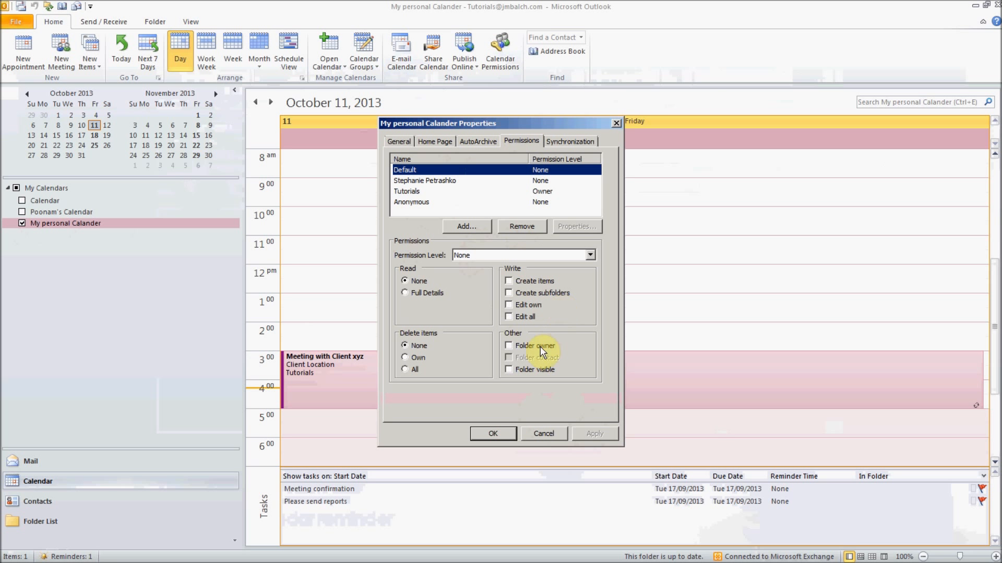
click(493, 433)
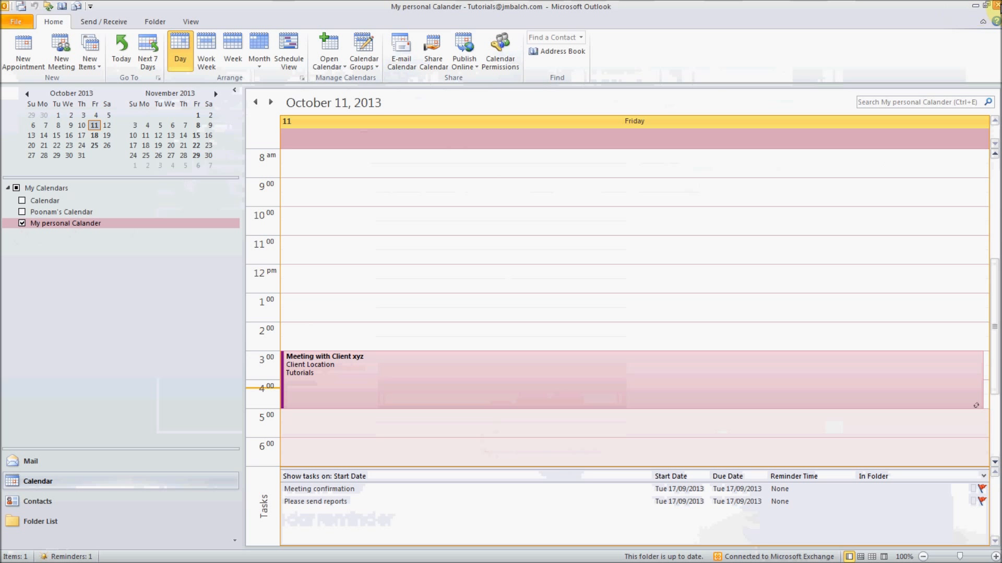
- Return to the slideshow, advance to Tip 2: Creating Meeting Invitations, and reveal all its bullets
click(976, 6)
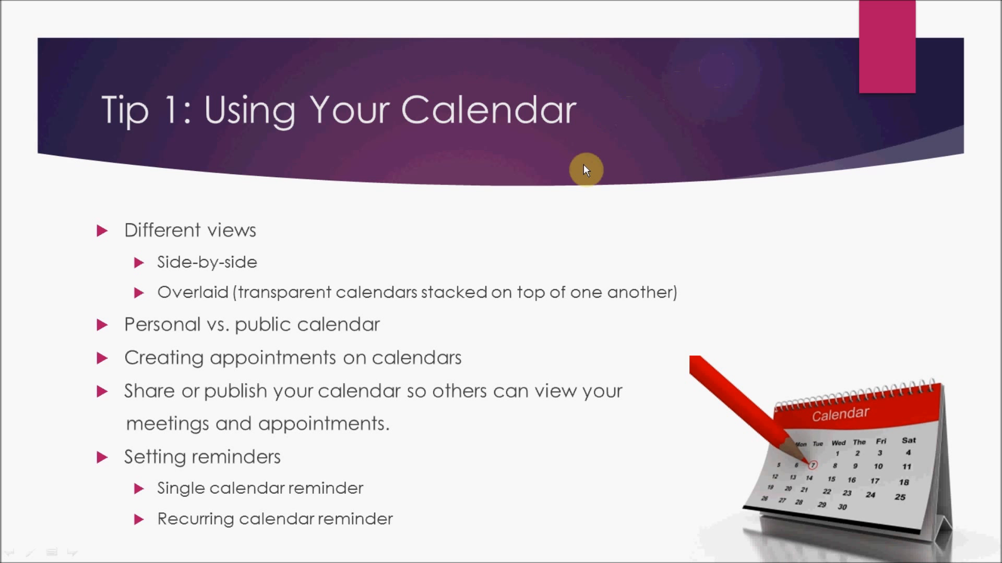
click(604, 212)
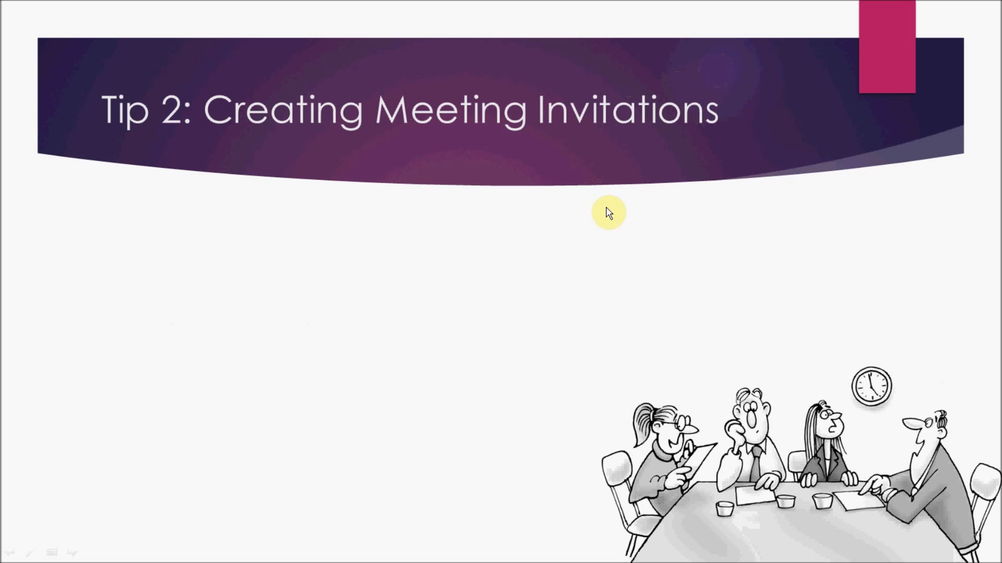
click(847, 254)
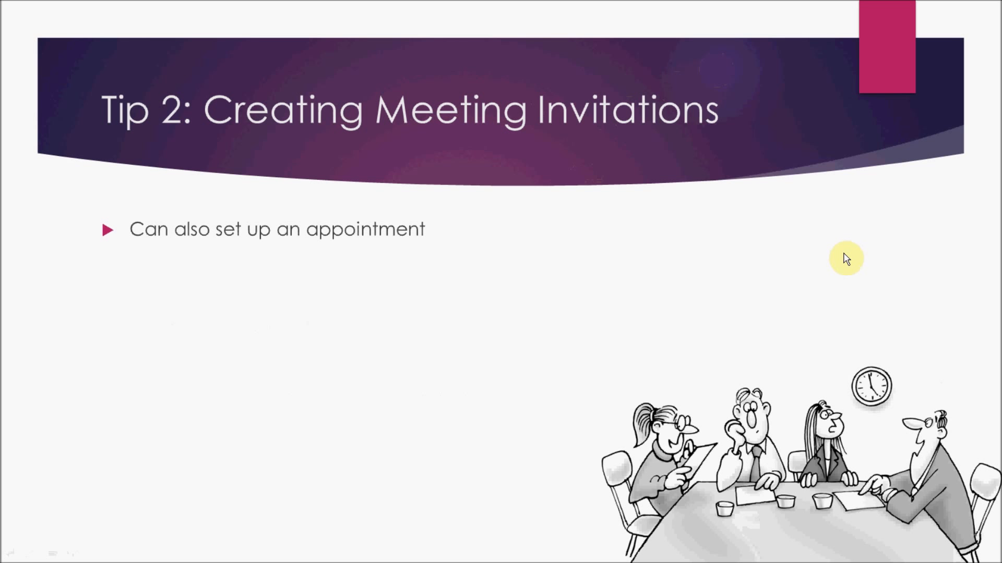
click(815, 266)
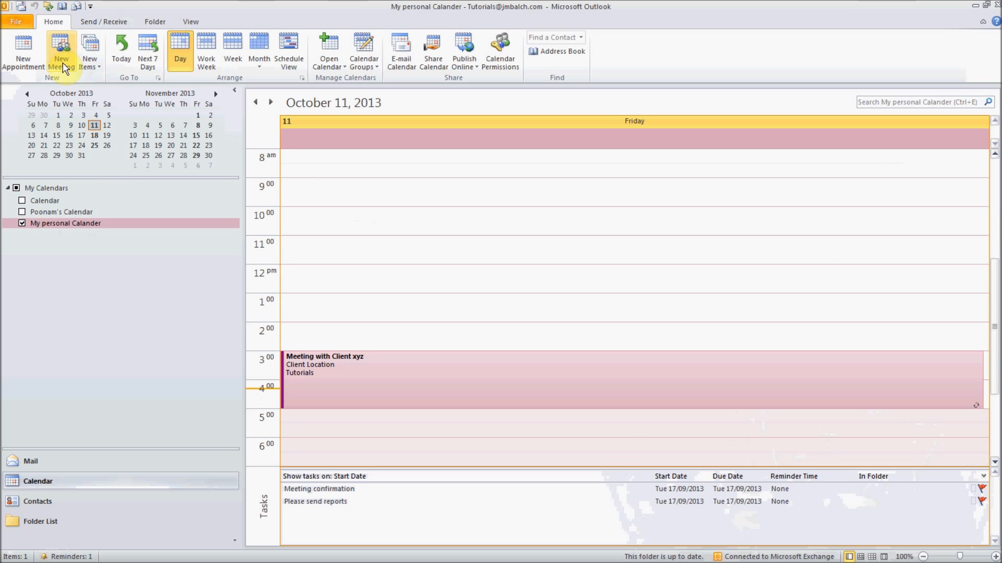
- Start a new meeting and add two colleagues as invitees
click(64, 66)
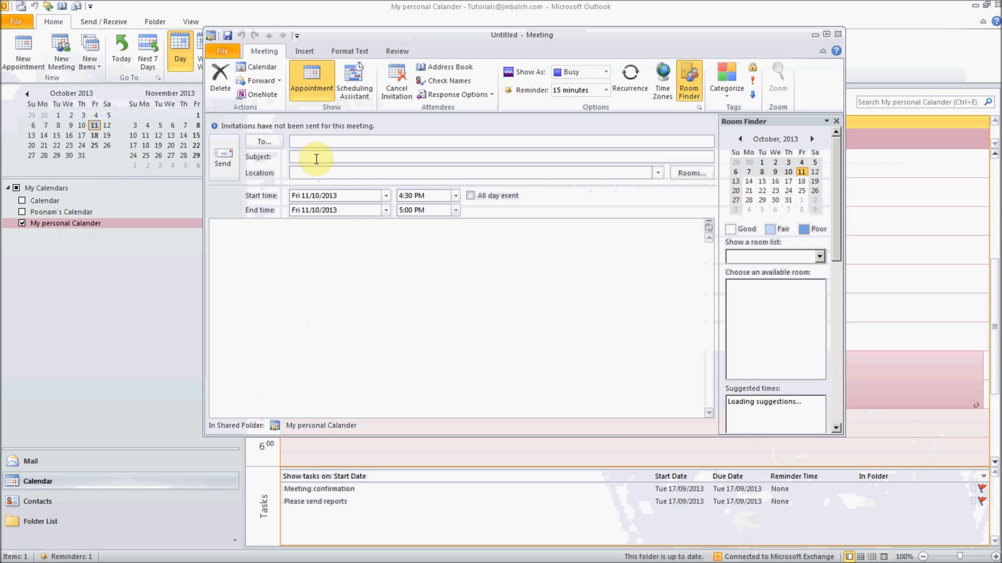
text(step)
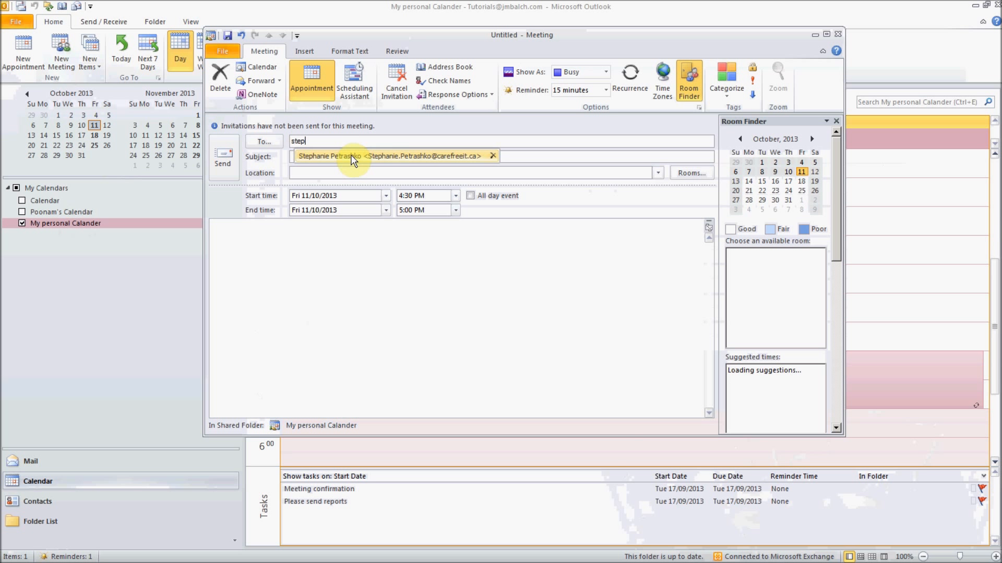
click(352, 156)
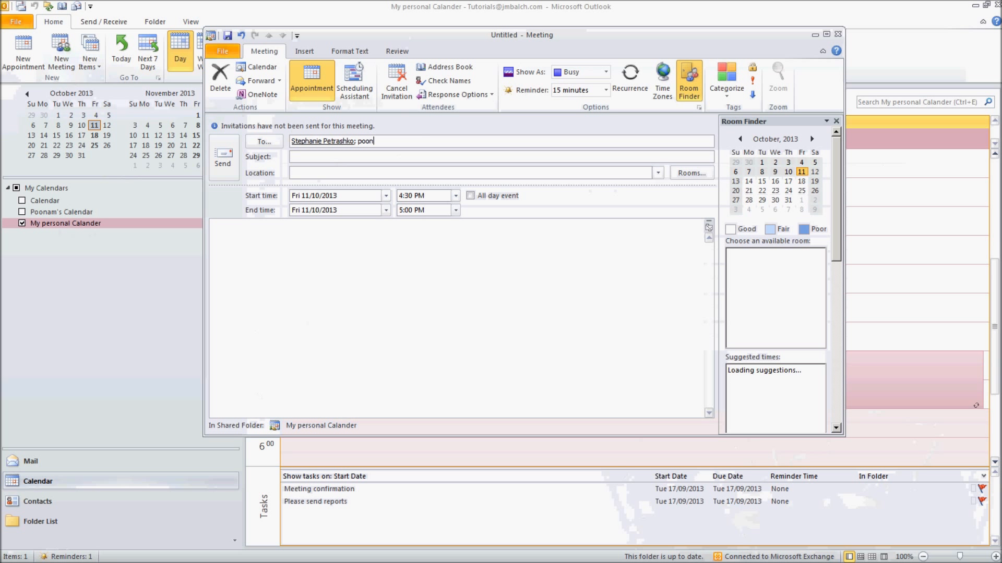
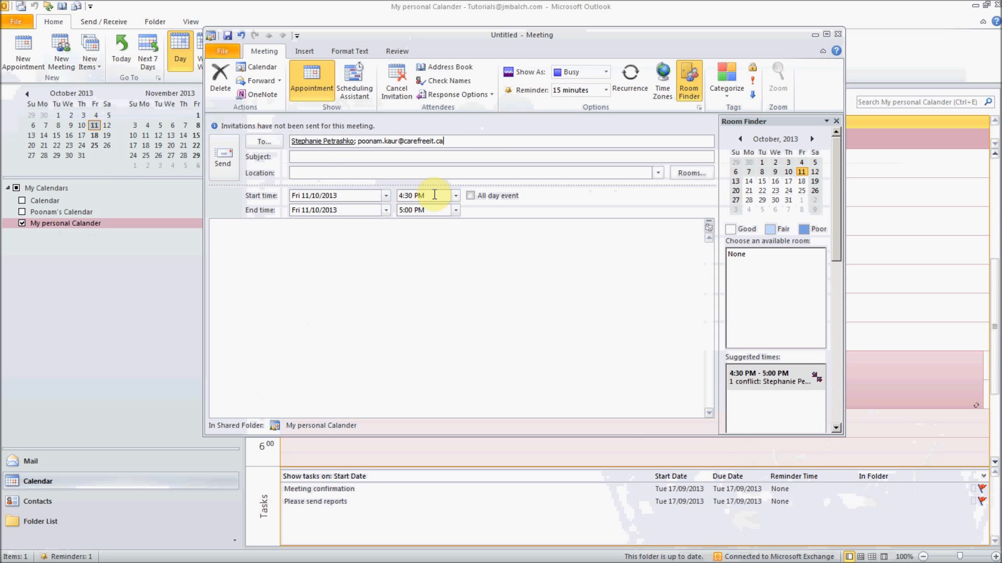
click(353, 172)
- Enter subject 'Team meeting' and location 'conference room', keep it Busy, and send it
click(350, 158)
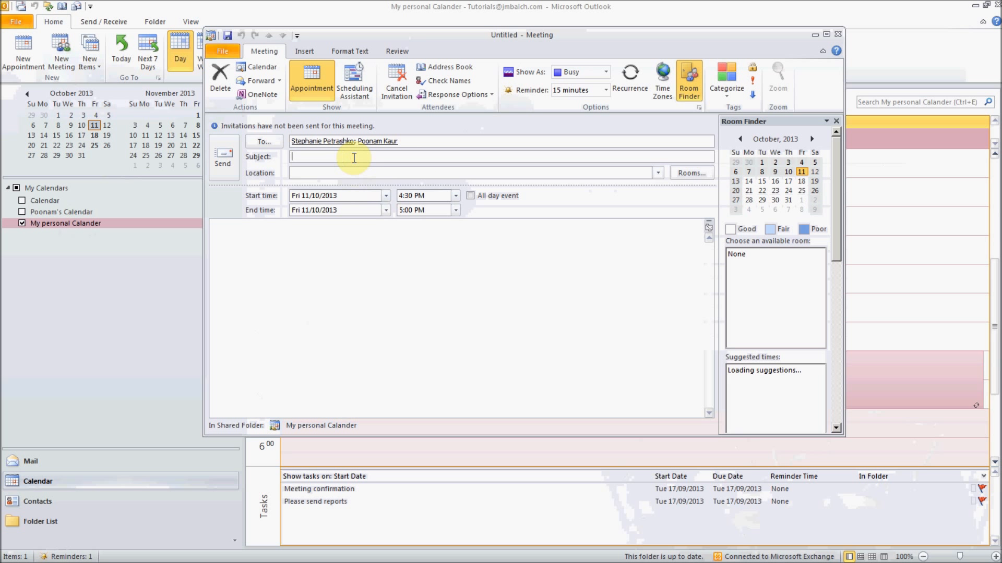
text(Te)
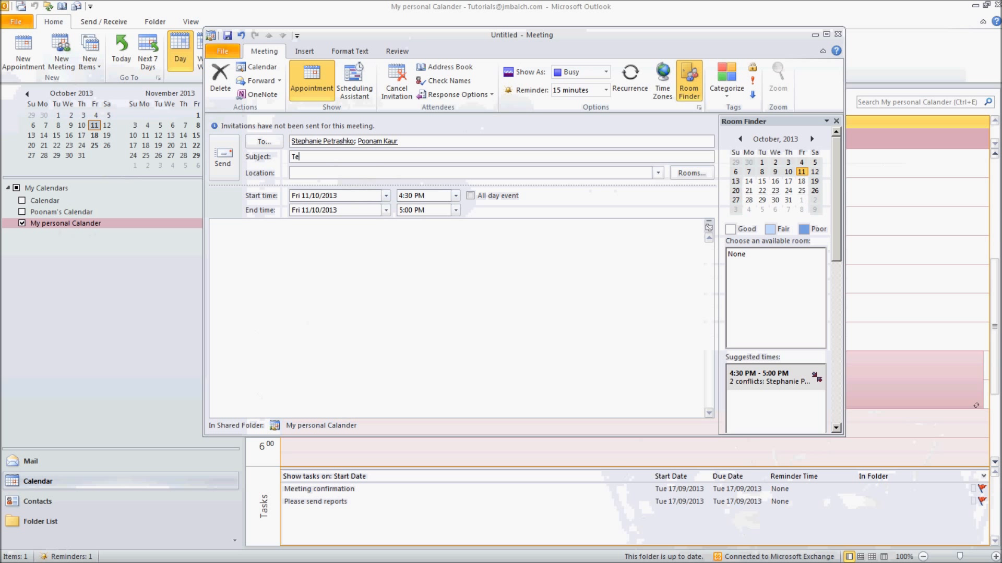
text(am meeting)
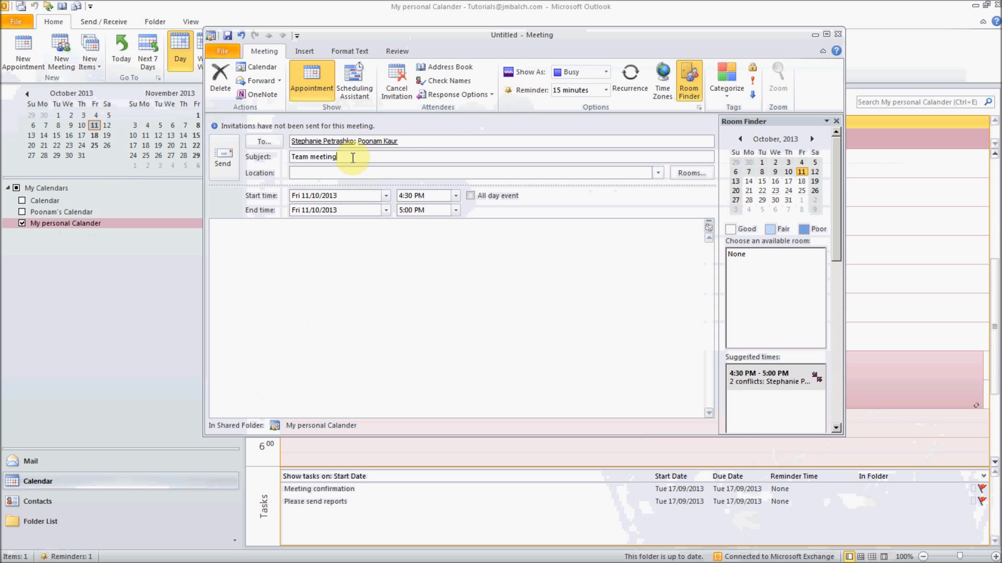
click(354, 174)
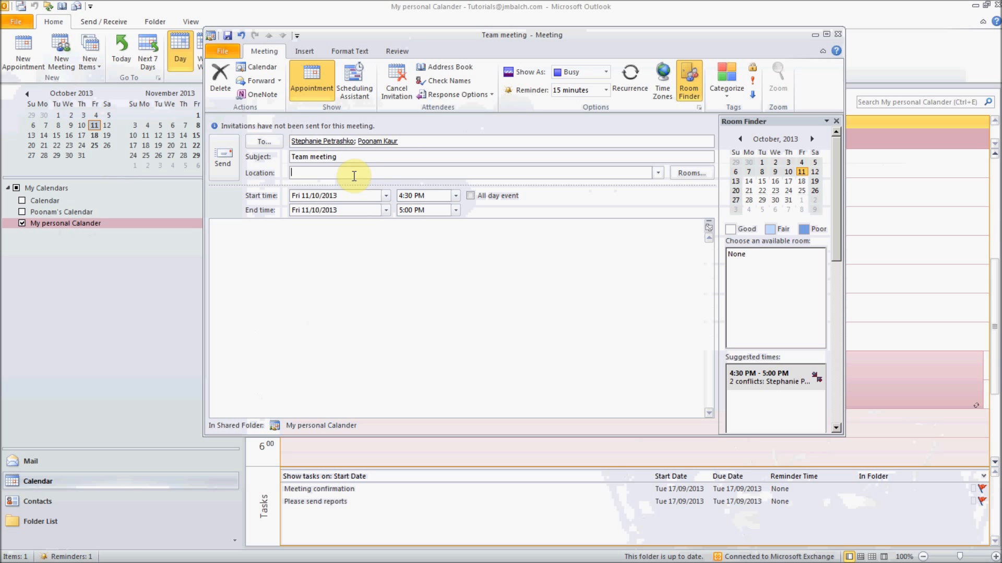
text(conference room)
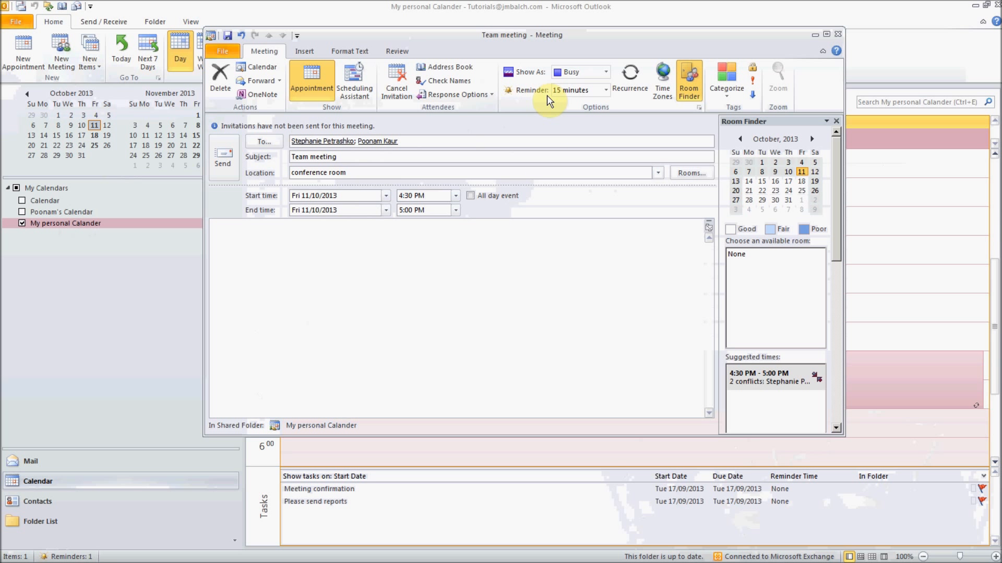
click(605, 73)
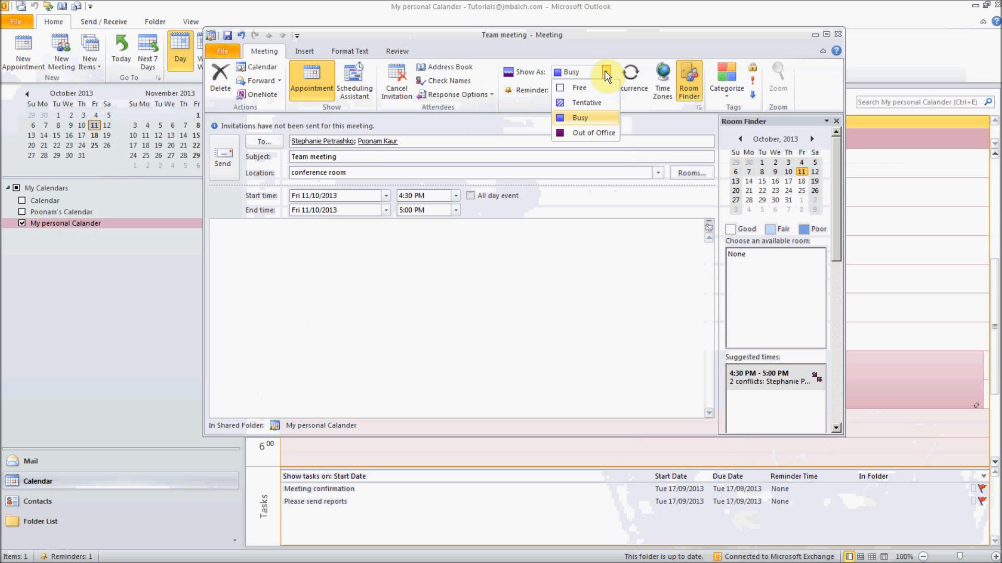
click(606, 73)
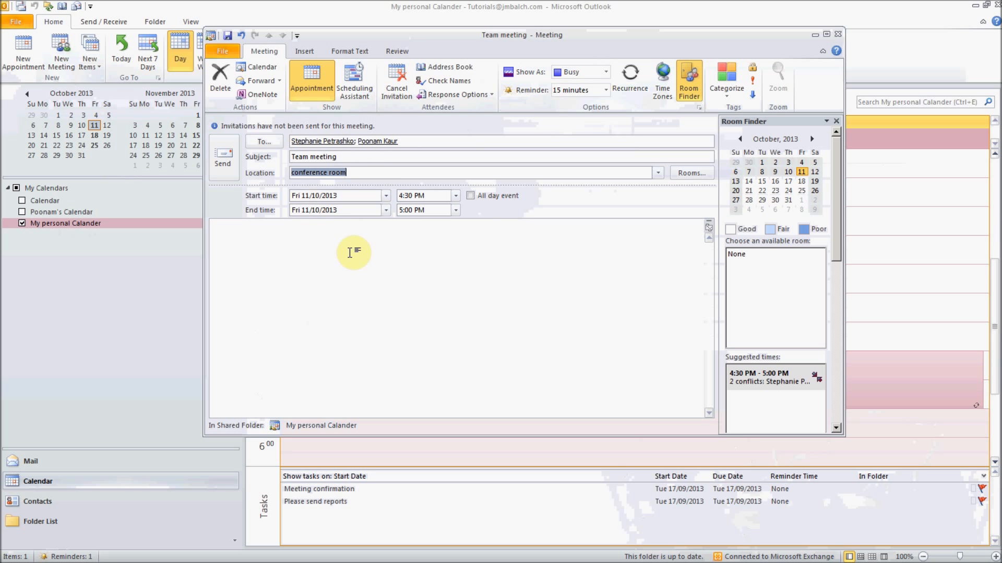
click(221, 153)
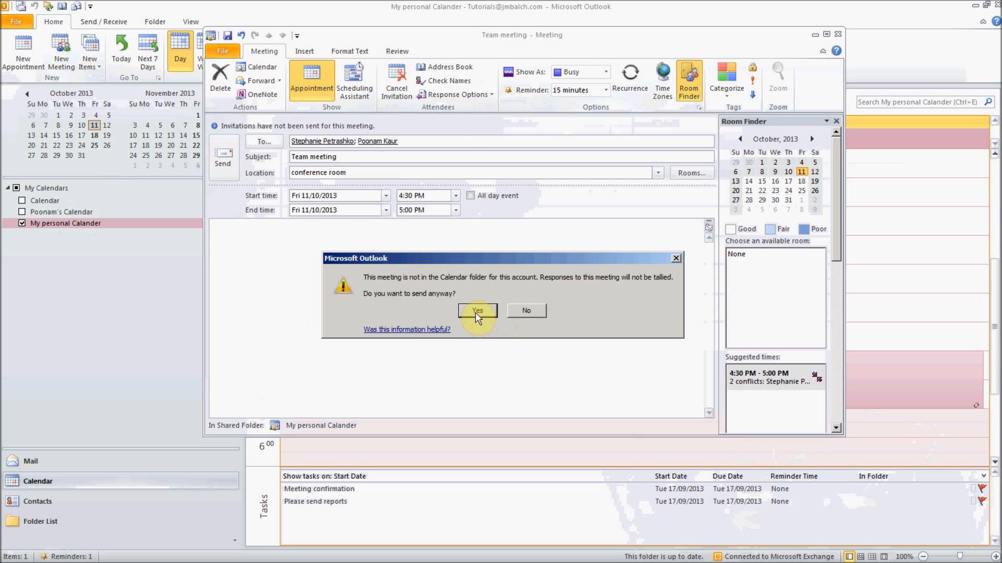
click(476, 311)
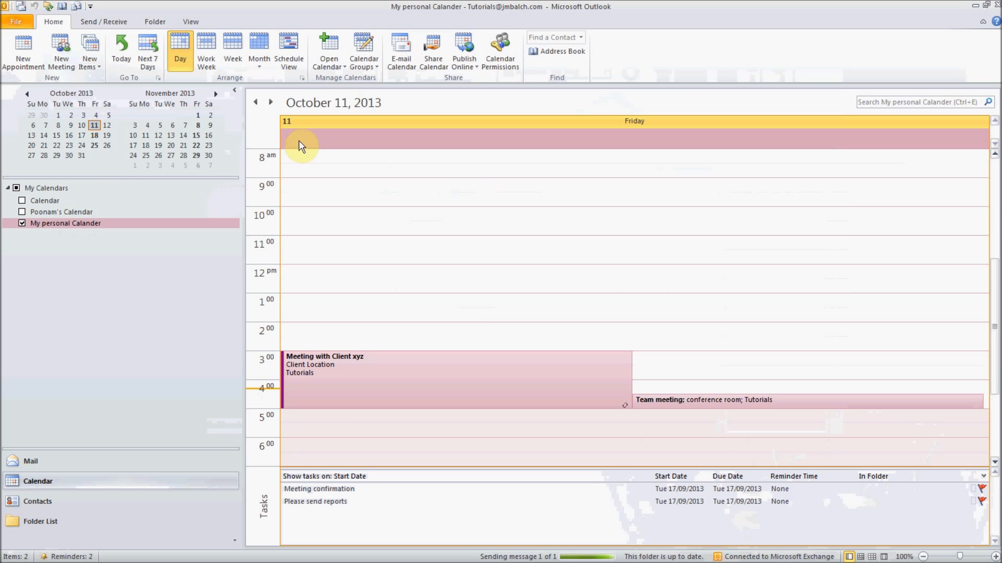
- Move the Reminders window off to the left and minimize Outlook back to the slideshow
drag(506, 50, 547, 59)
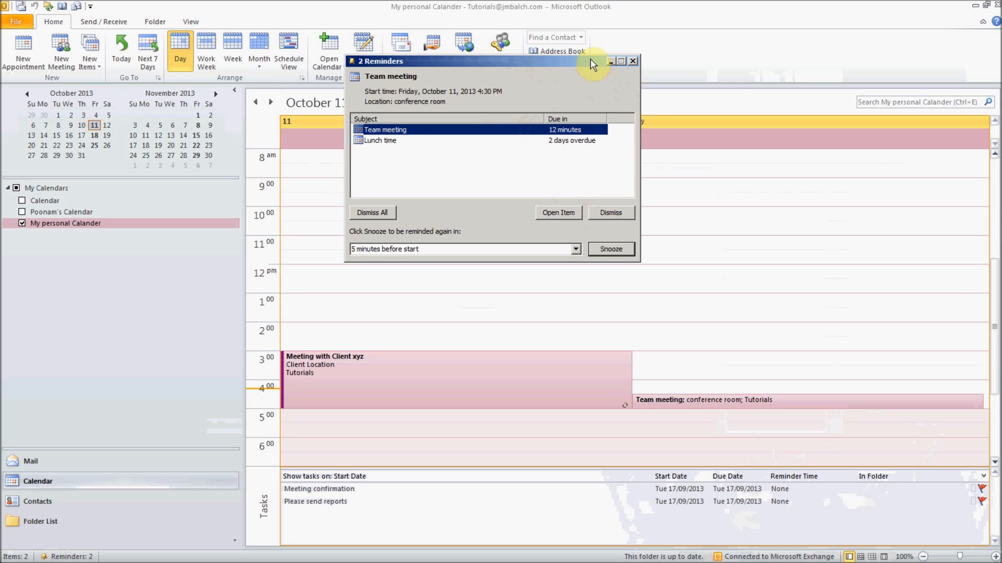
drag(590, 59, 21, 204)
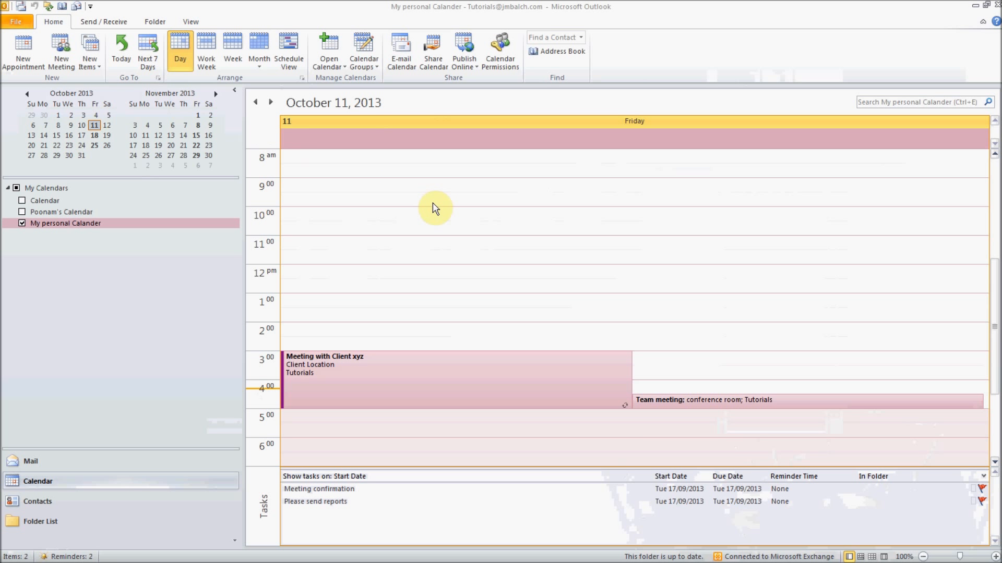
click(486, 229)
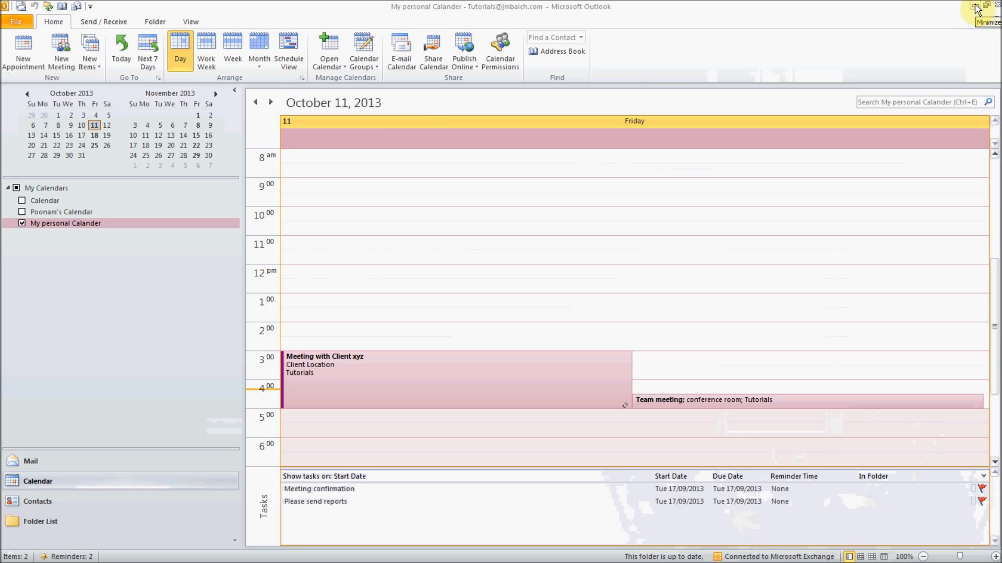
click(975, 8)
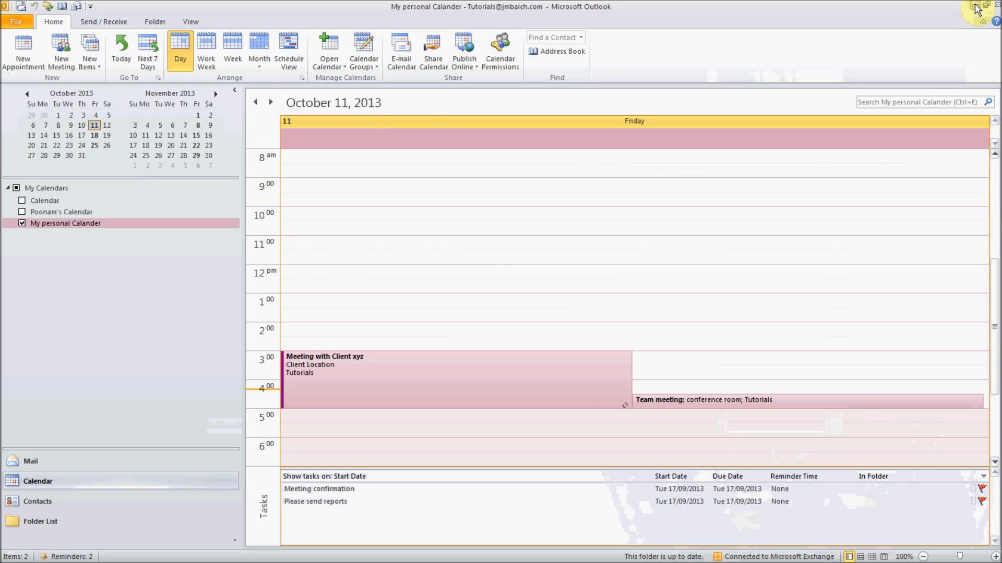
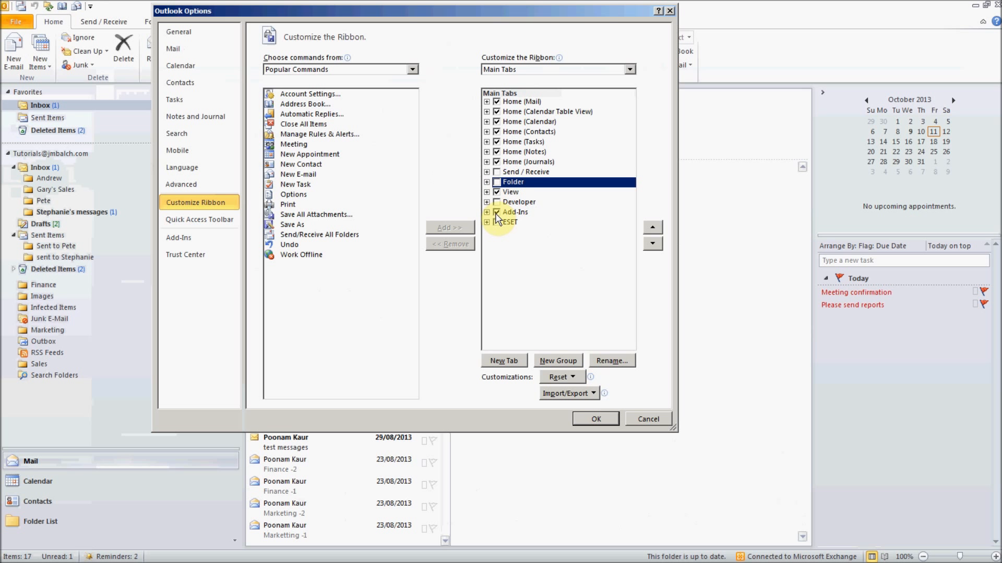
- Apply the ribbon customization so only the Home and View tabs remain
click(599, 418)
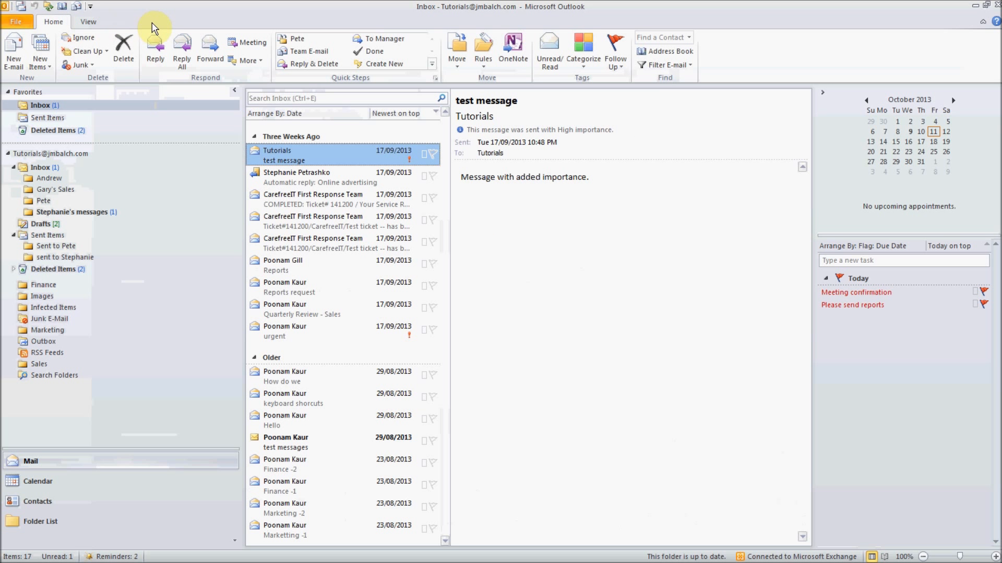
- Check the View and Home tabs, then go to Outlook Options' Customize Ribbon page
click(87, 22)
click(50, 23)
click(16, 22)
click(51, 177)
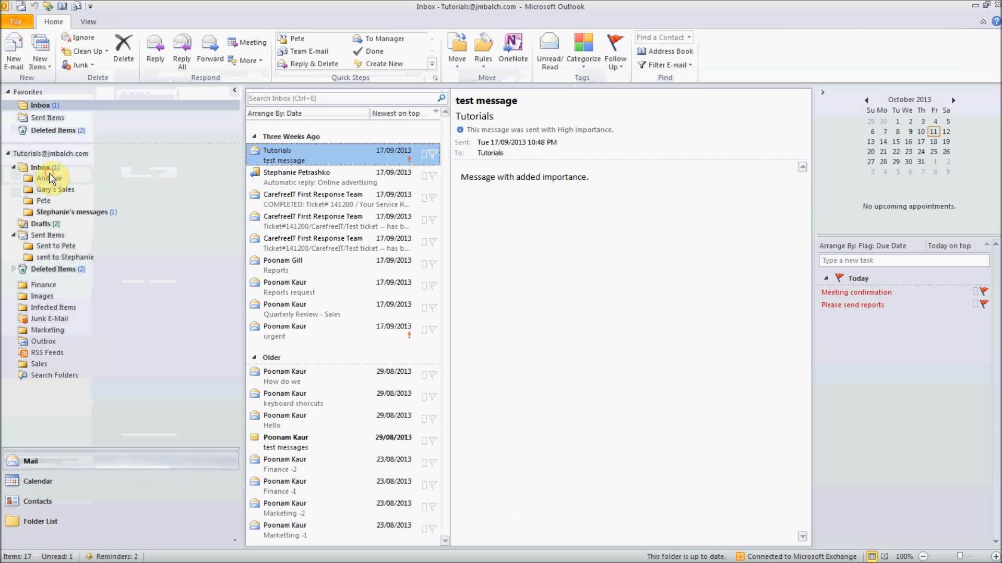
click(237, 204)
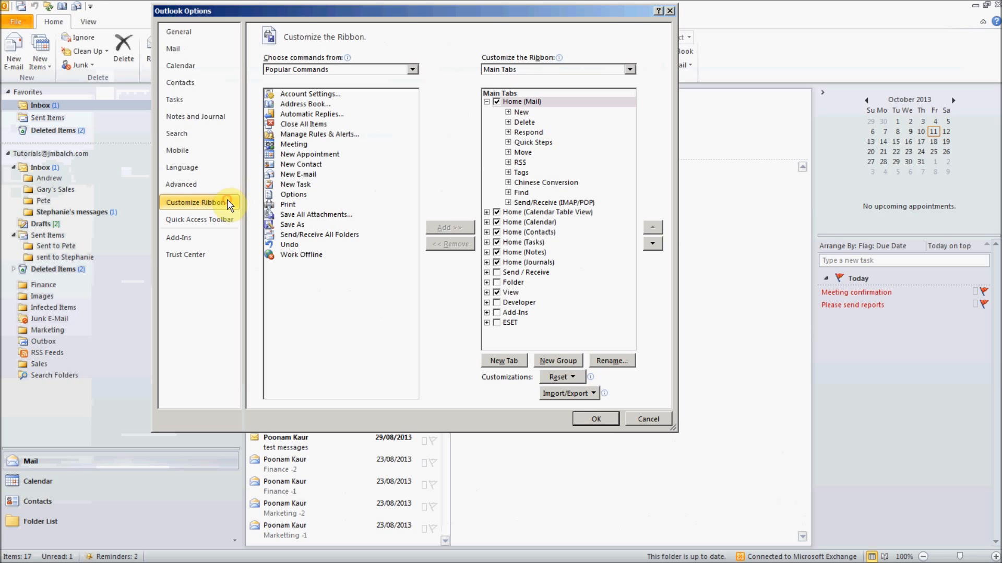
- Re-enable the Send / Receive, Folder, Add-Ins and ESET ribbon tabs
click(496, 273)
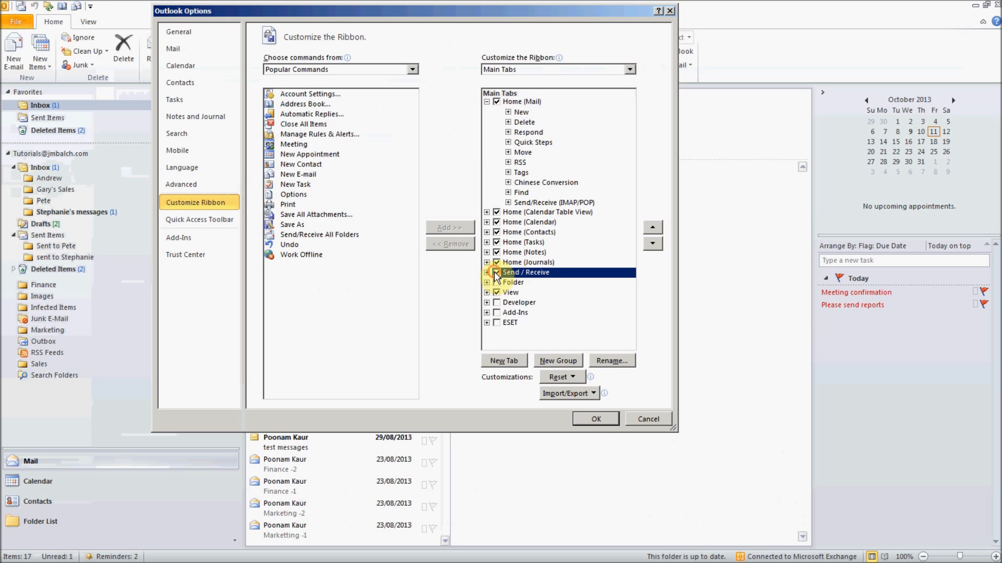
click(497, 282)
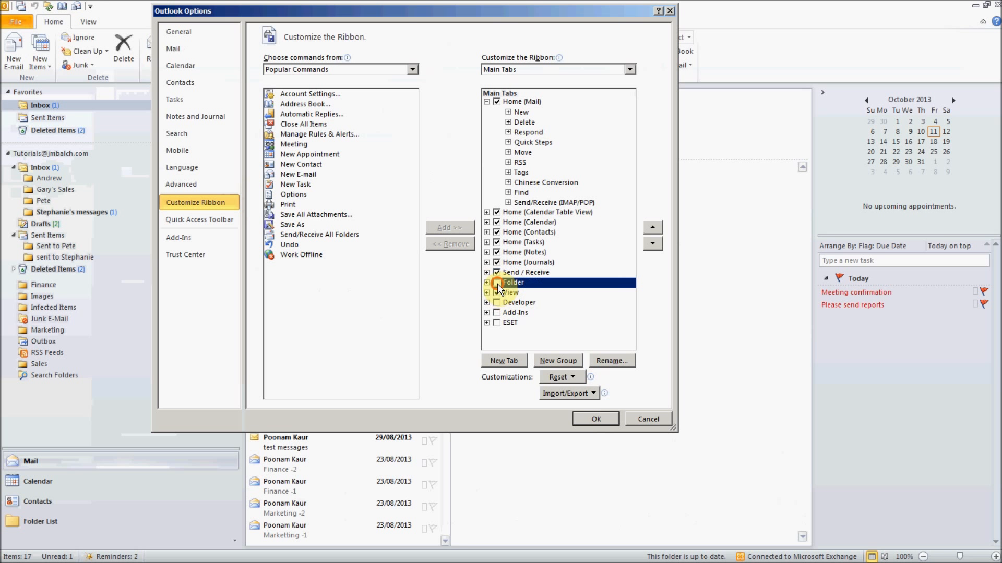
click(496, 312)
click(496, 323)
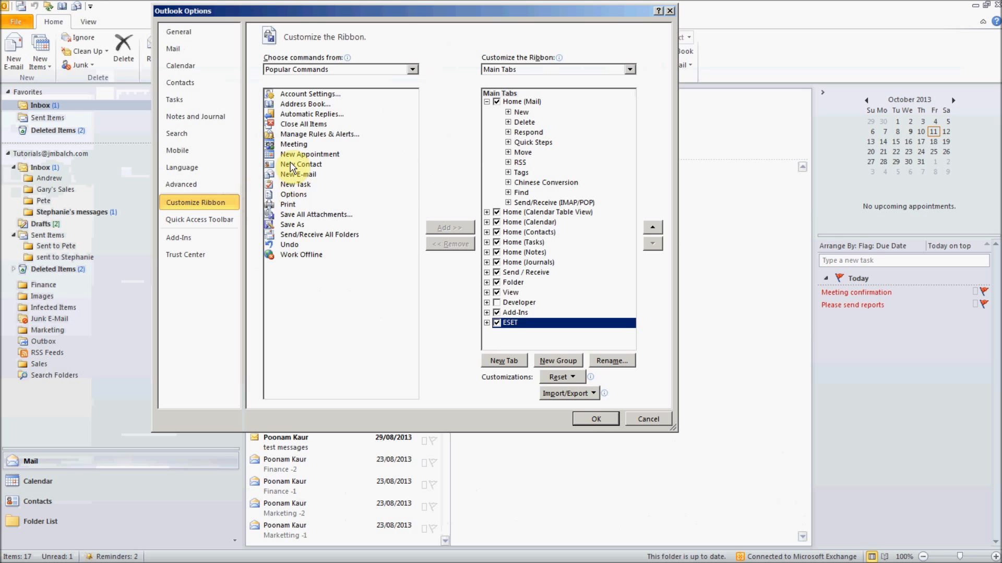
- Try adding Meeting to the ribbon, dismiss the custom-group warning, and save the changes
click(292, 144)
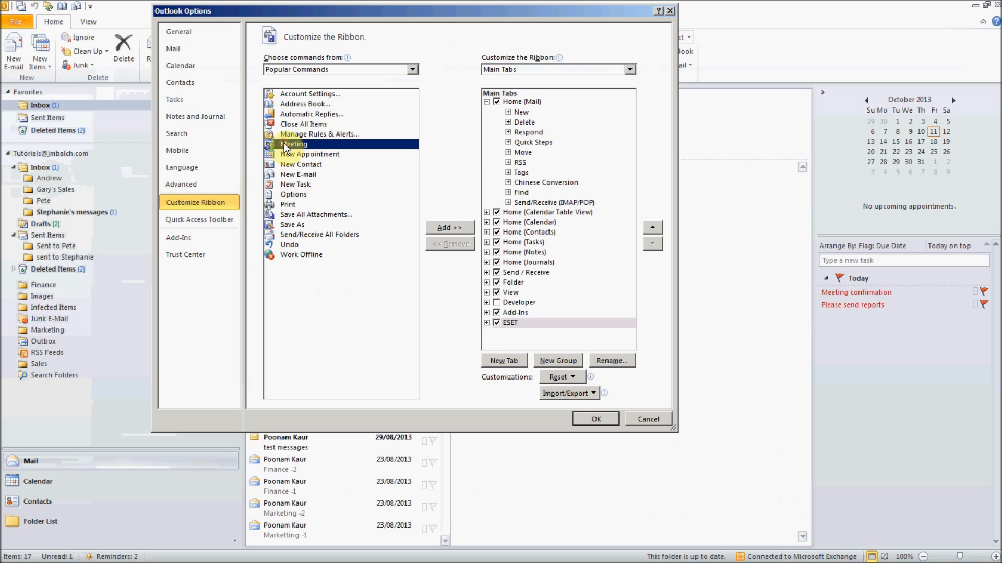
click(448, 227)
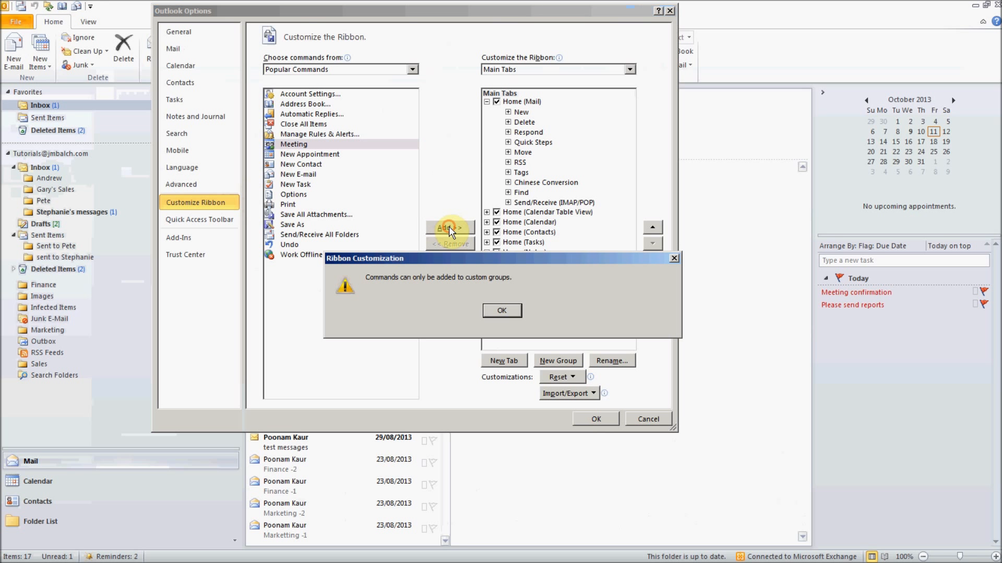
click(498, 311)
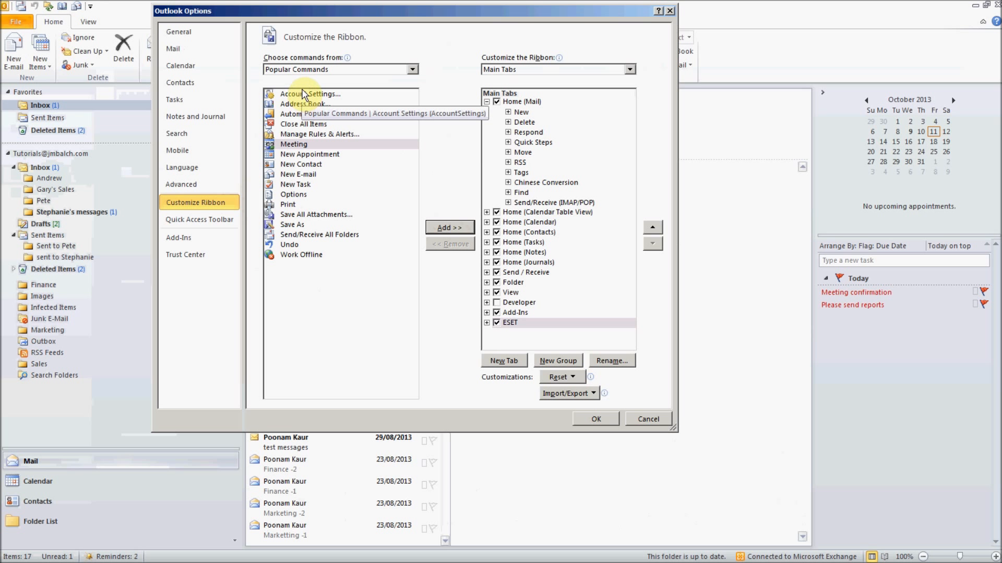
click(600, 419)
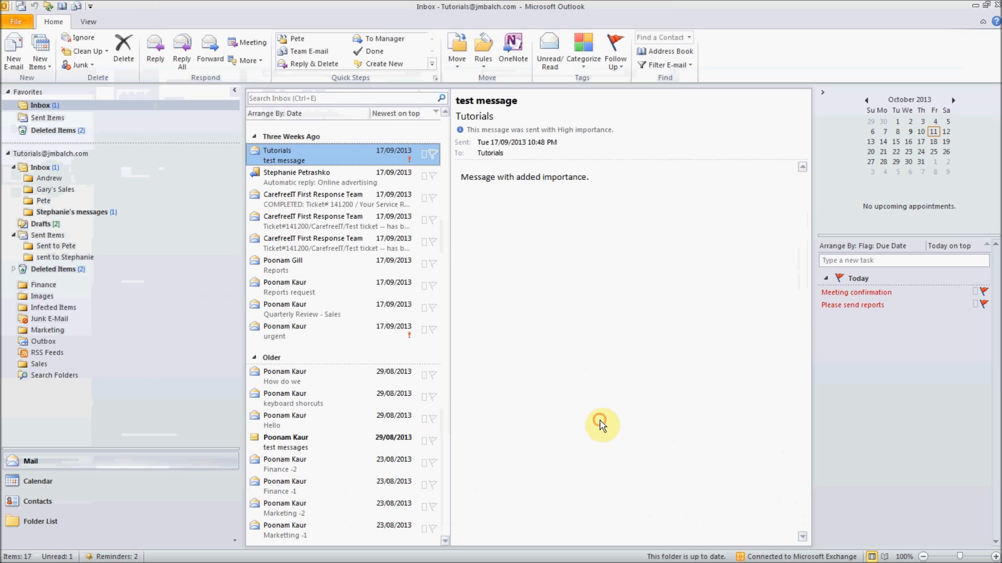
click(21, 21)
click(47, 22)
click(104, 22)
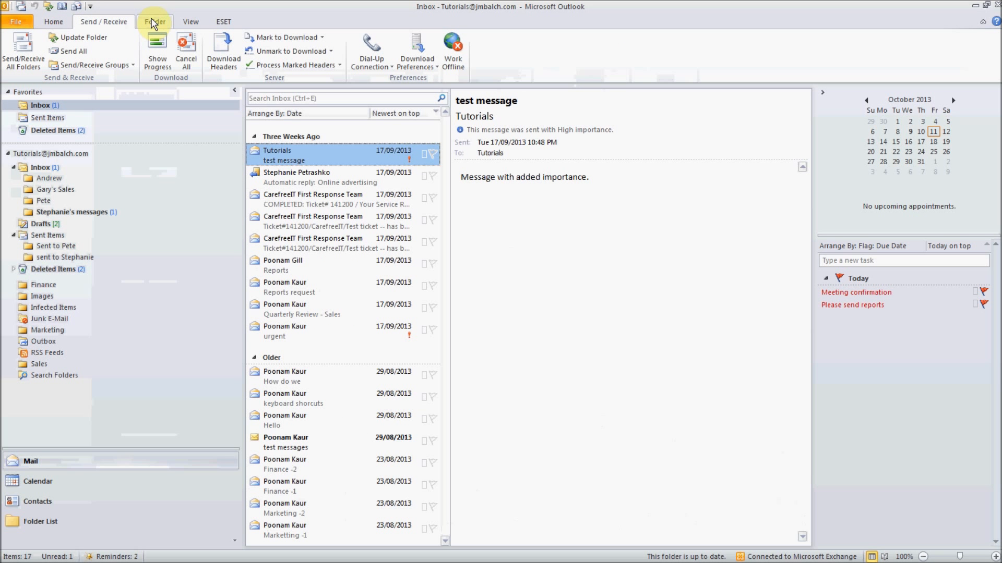
click(153, 23)
click(192, 21)
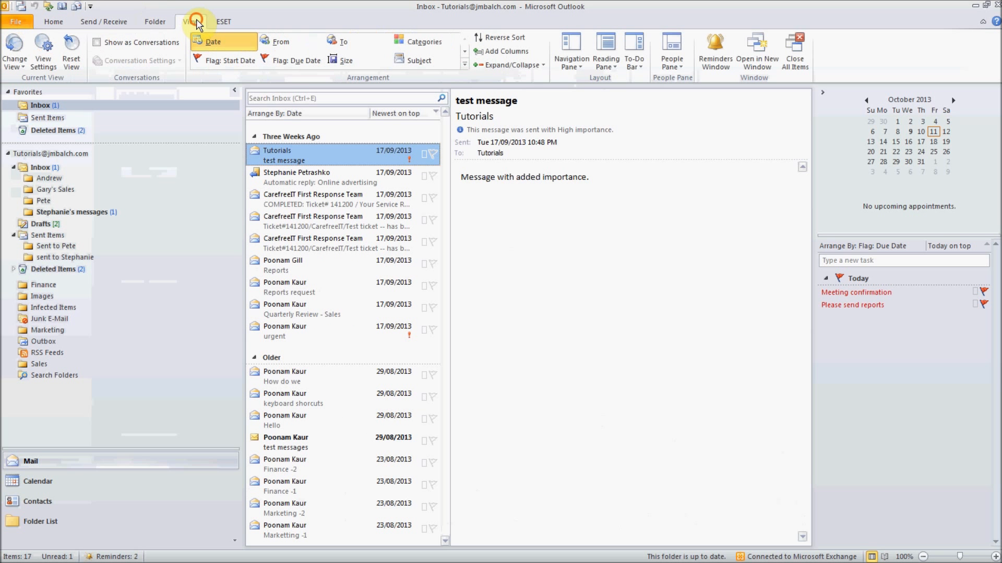
click(225, 25)
click(53, 21)
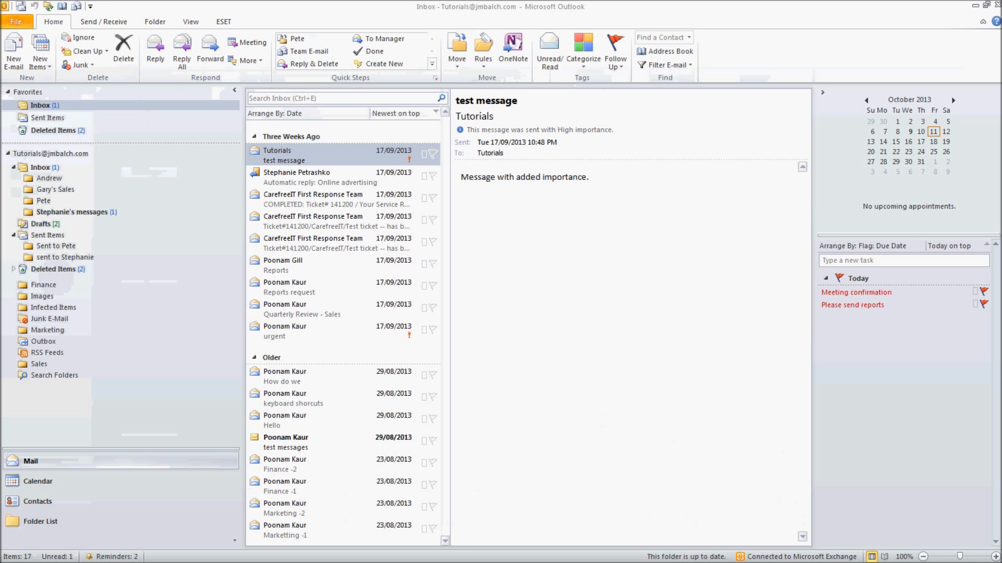
click(974, 5)
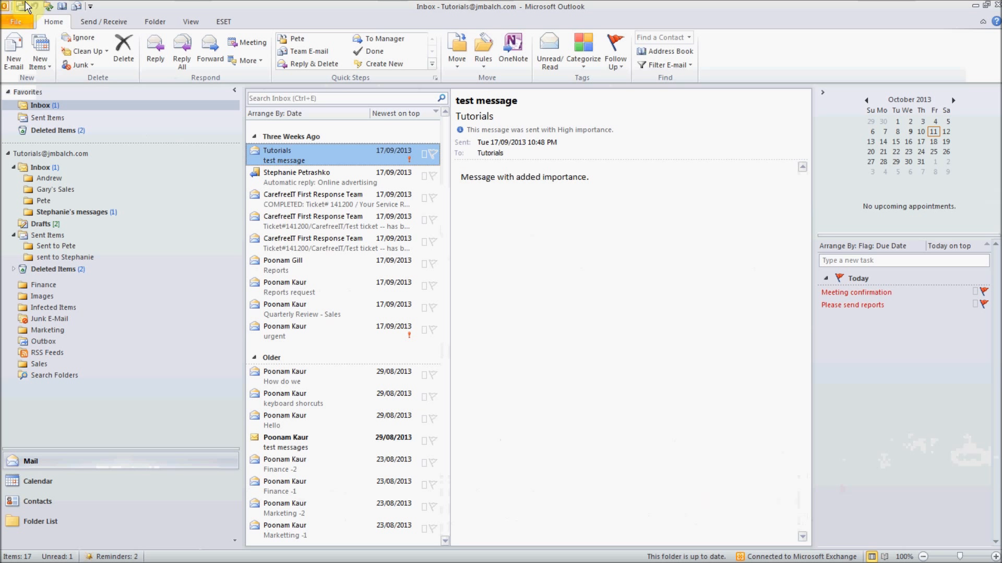
- Peek at the Quick Access Toolbar command list, then go to File's Account Information page
click(90, 7)
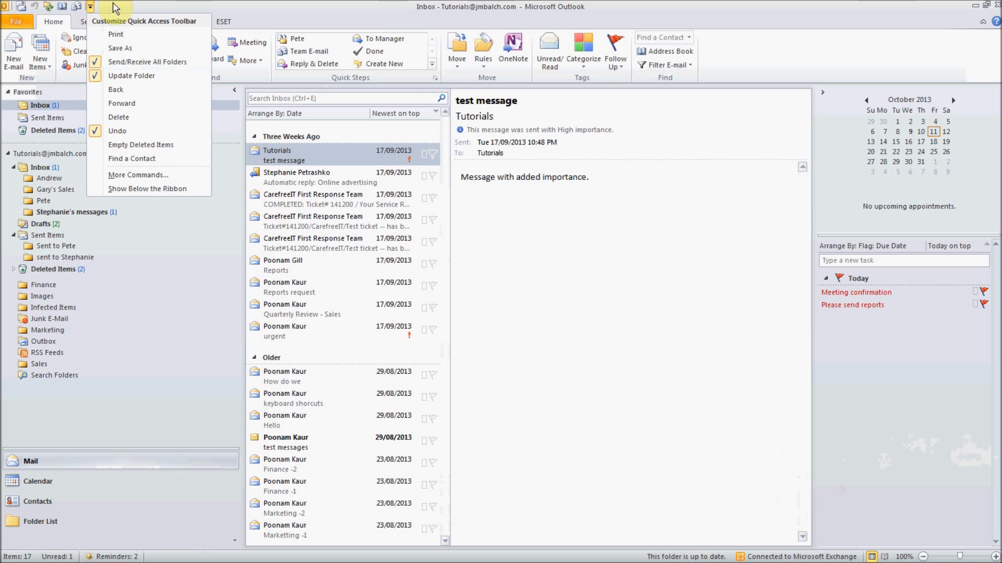
click(114, 7)
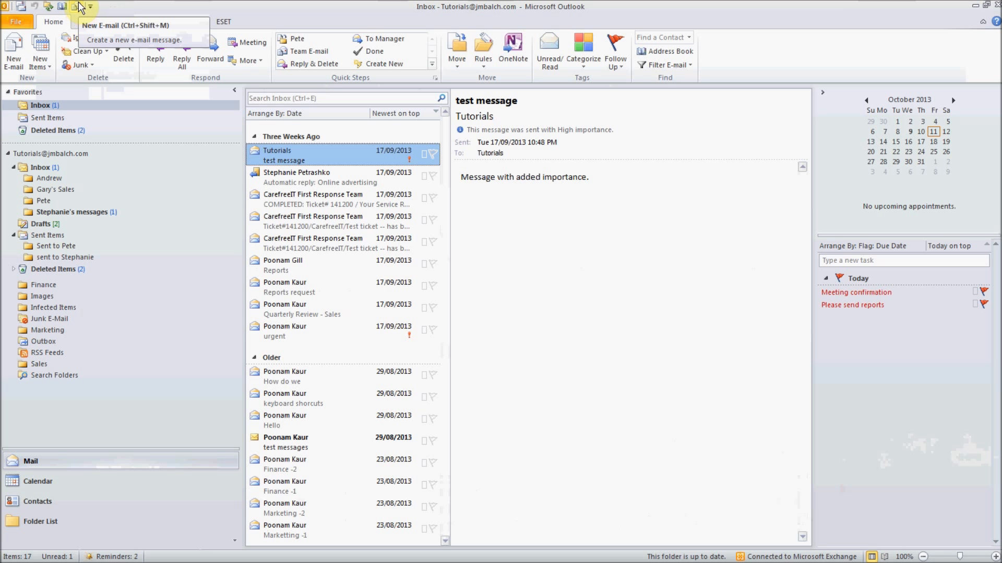
click(17, 21)
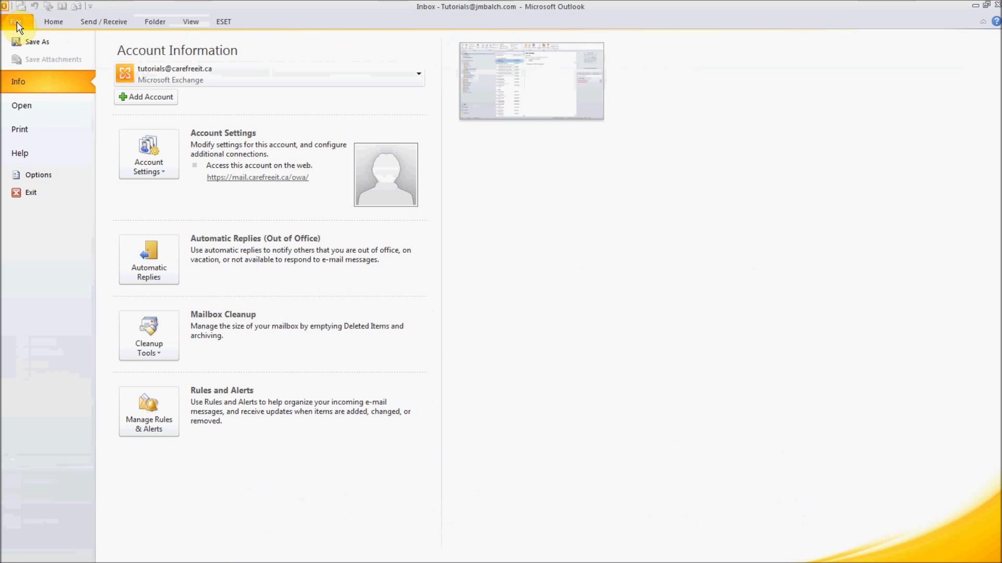
- Remove New E-mail from the Quick Access Toolbar commands in Outlook Options
click(39, 172)
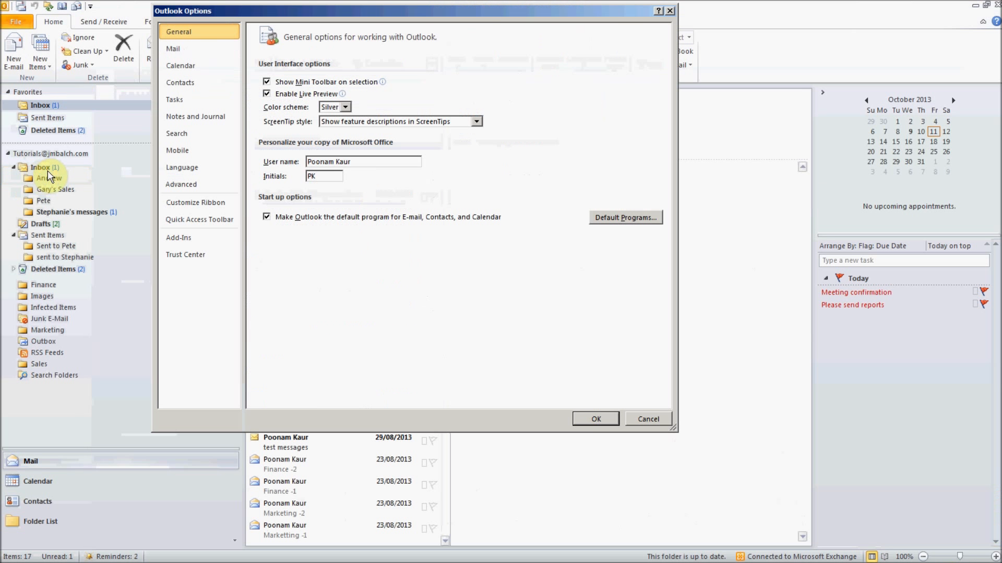
click(210, 217)
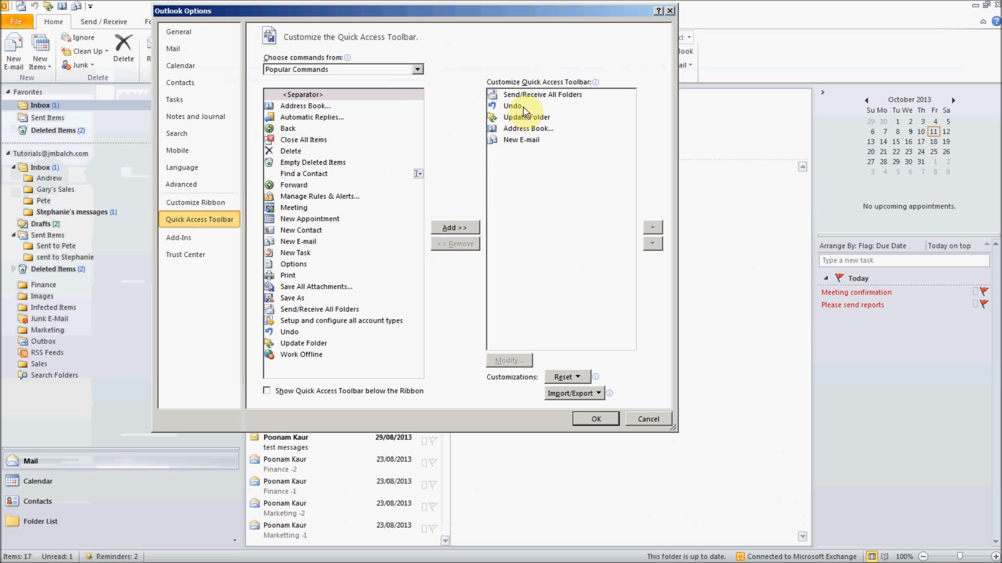
click(527, 139)
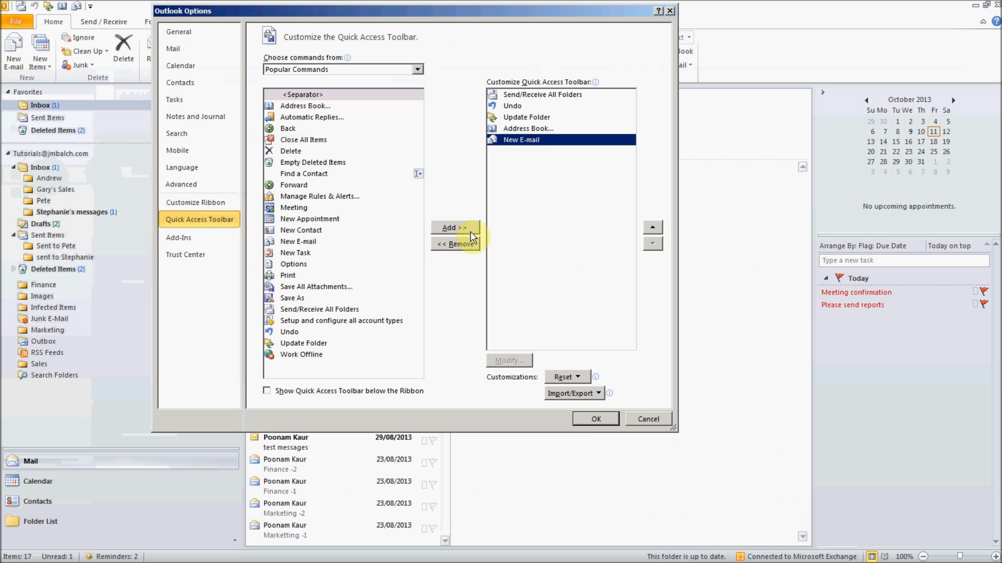
click(462, 245)
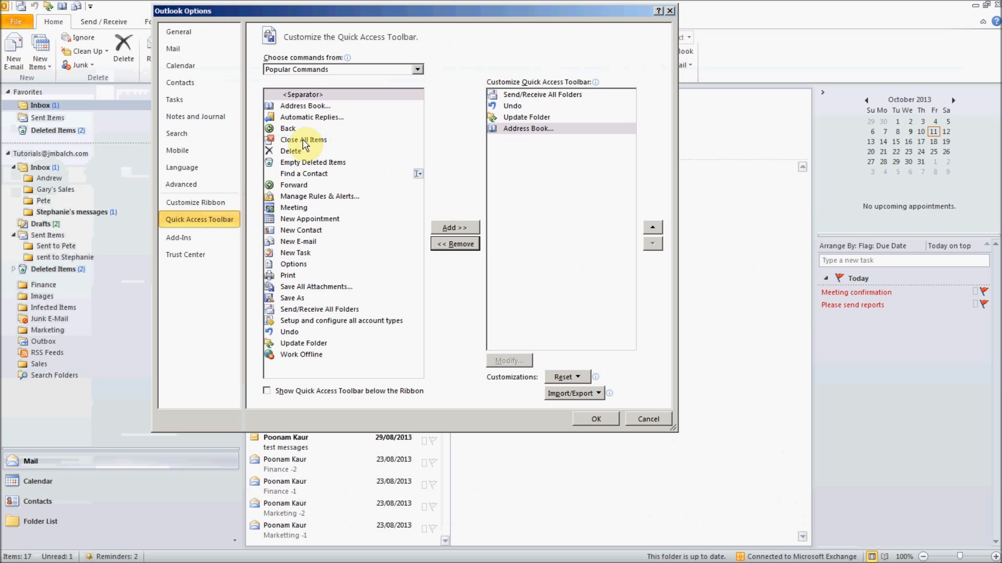
- Add Delete and Print to the Quick Access Toolbar and save the change
click(295, 153)
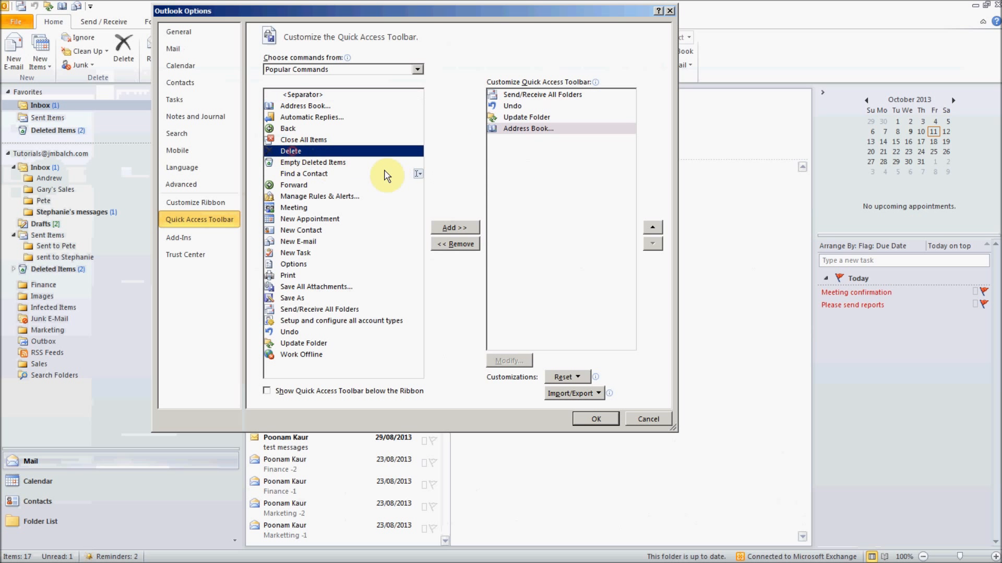
click(457, 227)
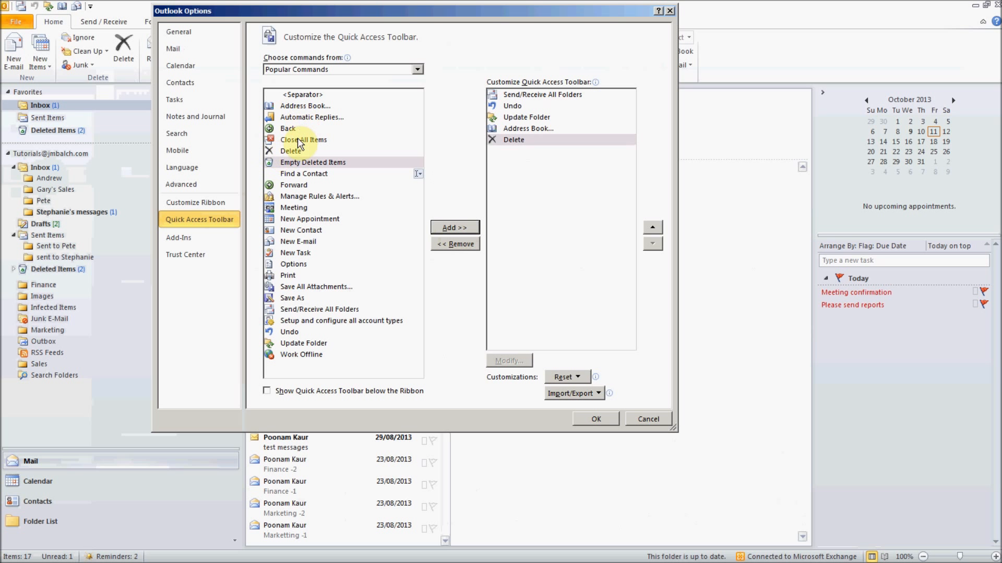
click(291, 274)
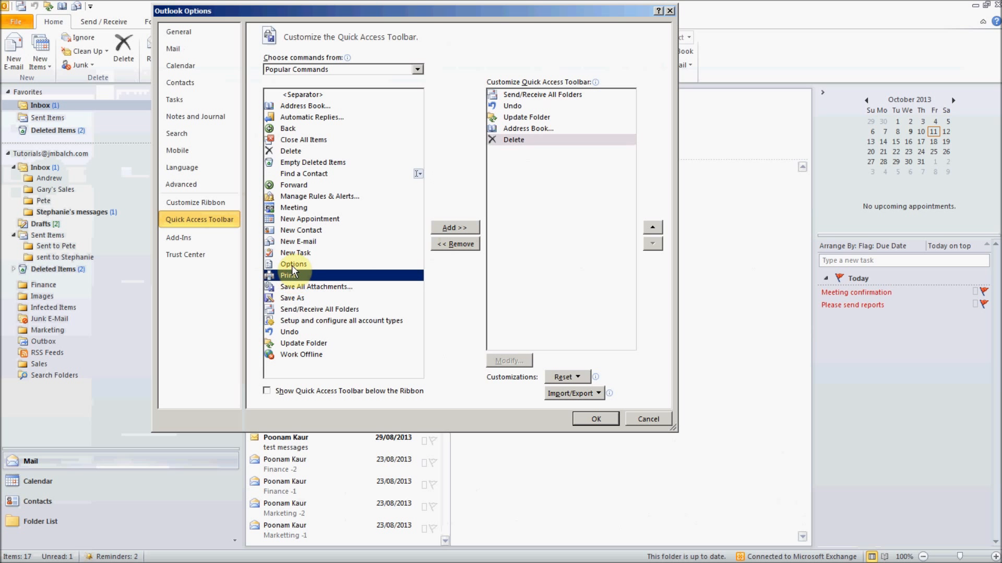
click(461, 229)
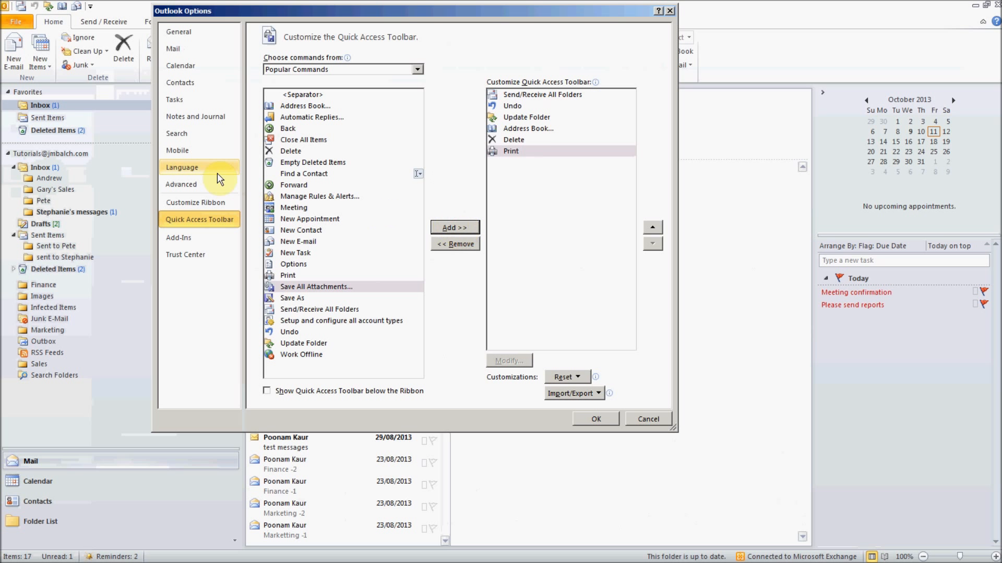
click(593, 418)
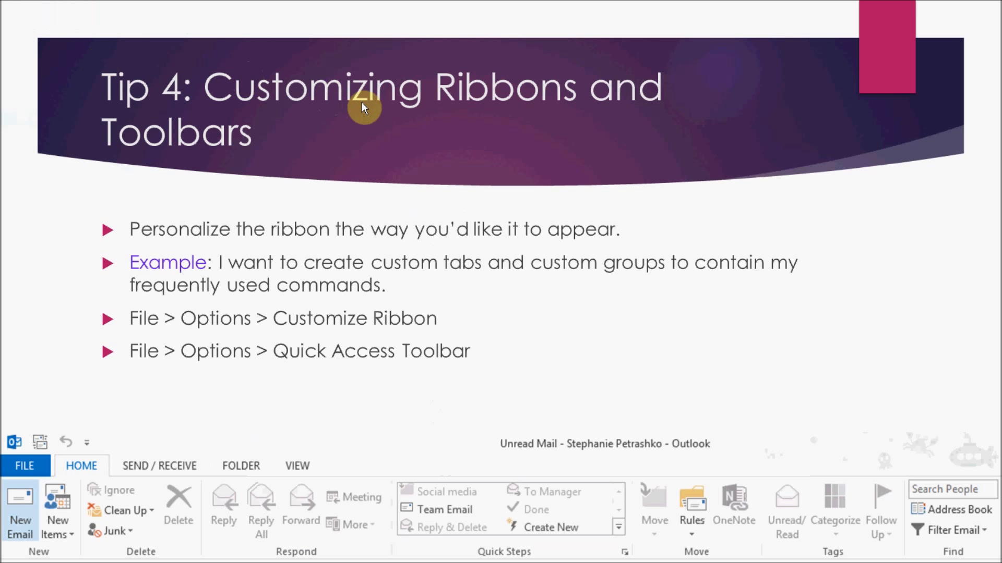
- Advance the slide show from Tip 4 to the Tip 5 spell check and AutoCorrect slide
click(439, 198)
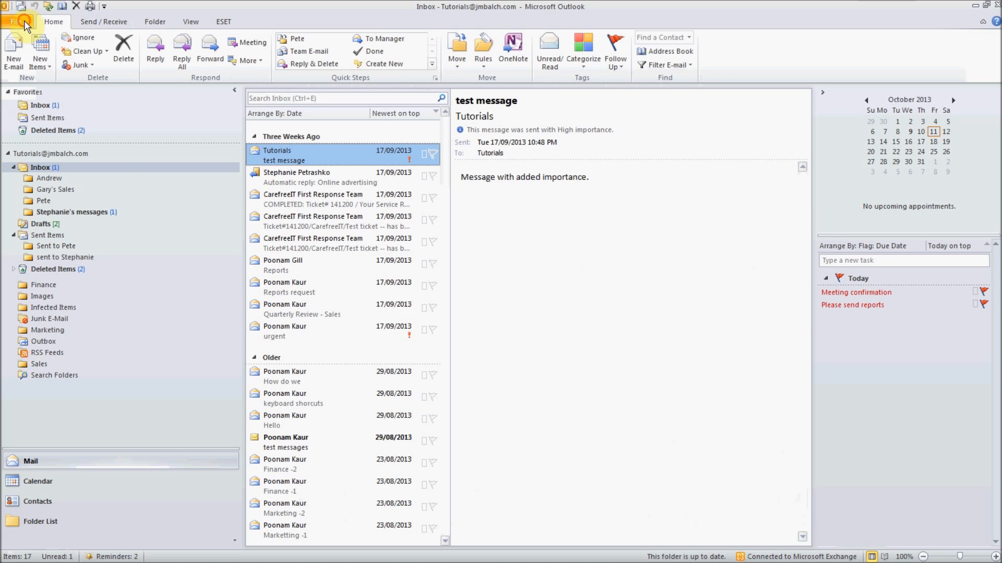
- Reach Editor Options' Proofing page via File > Options > Mail > Spelling and Autocorrect
click(24, 24)
click(56, 180)
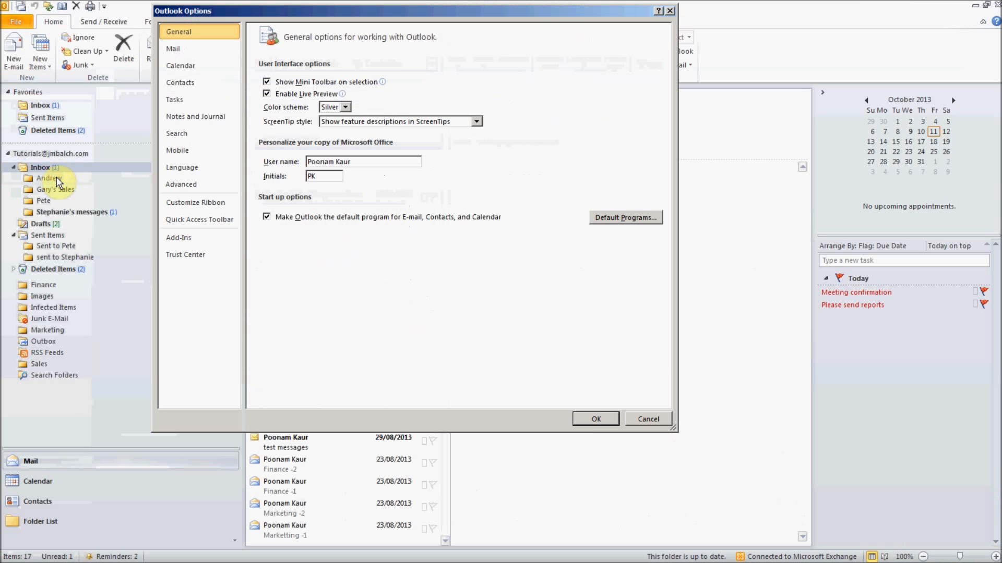
click(178, 48)
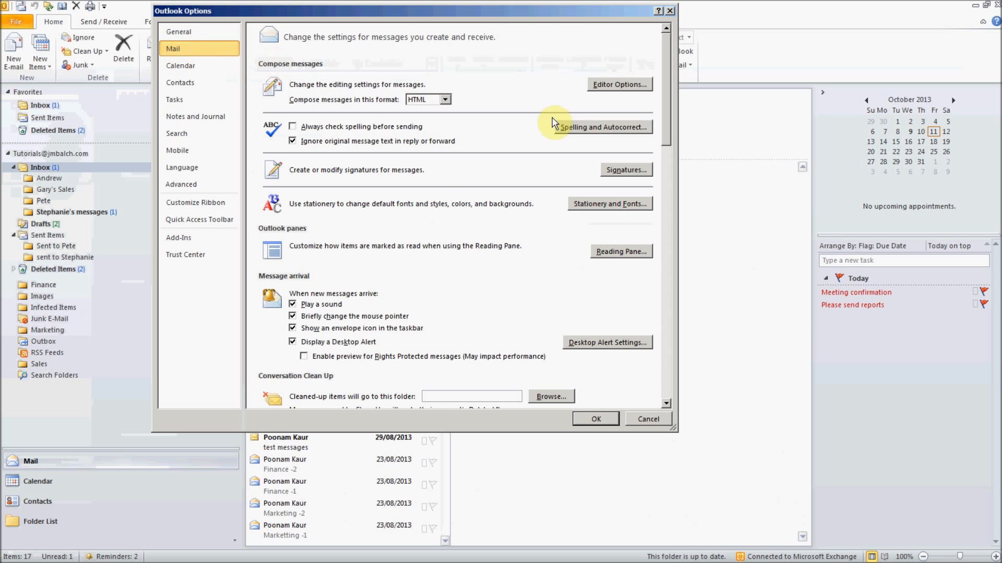
click(580, 126)
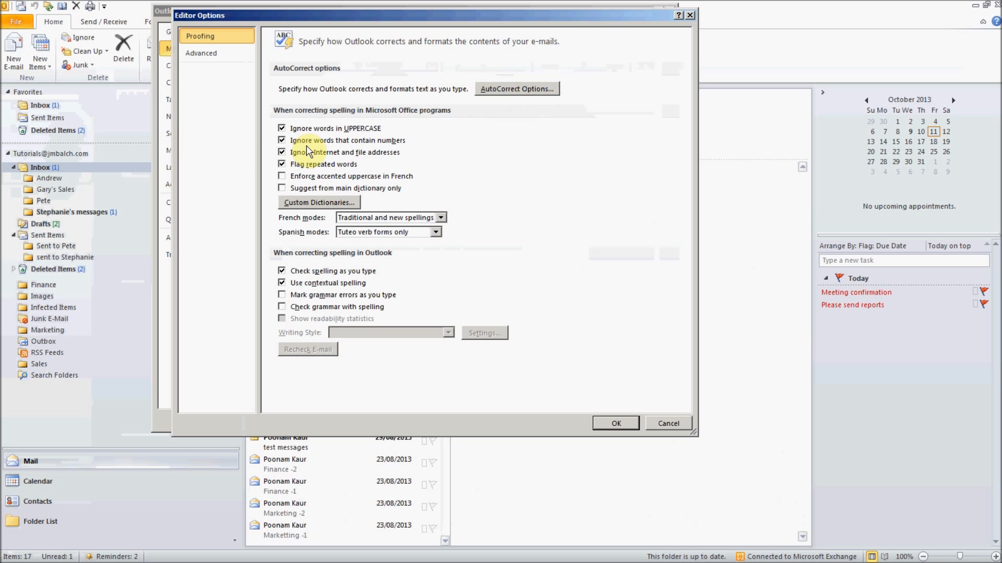
- Toggle 'Ignore words that contain numbers' off and on, then show AutoCorrect's Actions tab
click(282, 141)
click(282, 141)
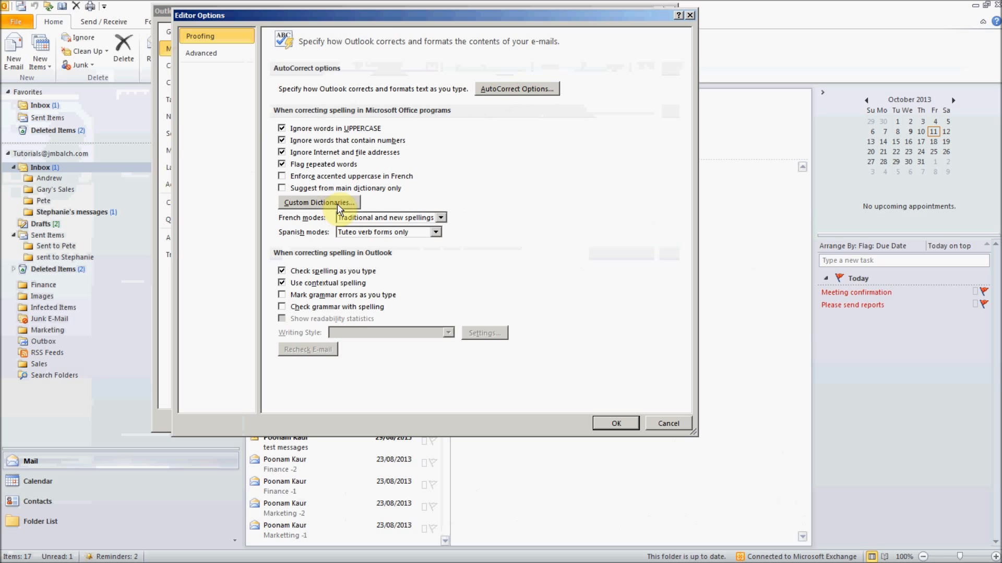
click(514, 90)
drag(505, 127, 408, 74)
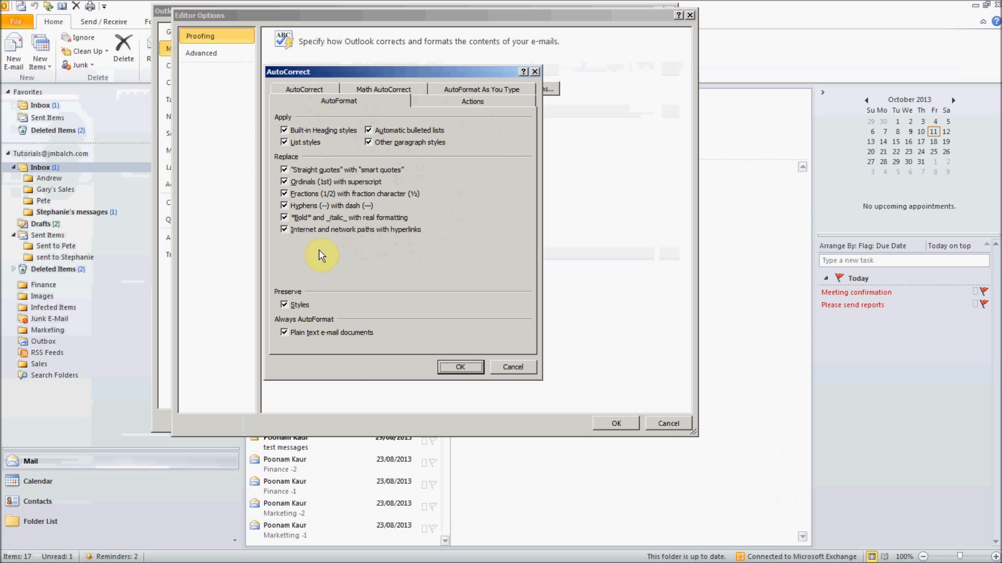
click(468, 103)
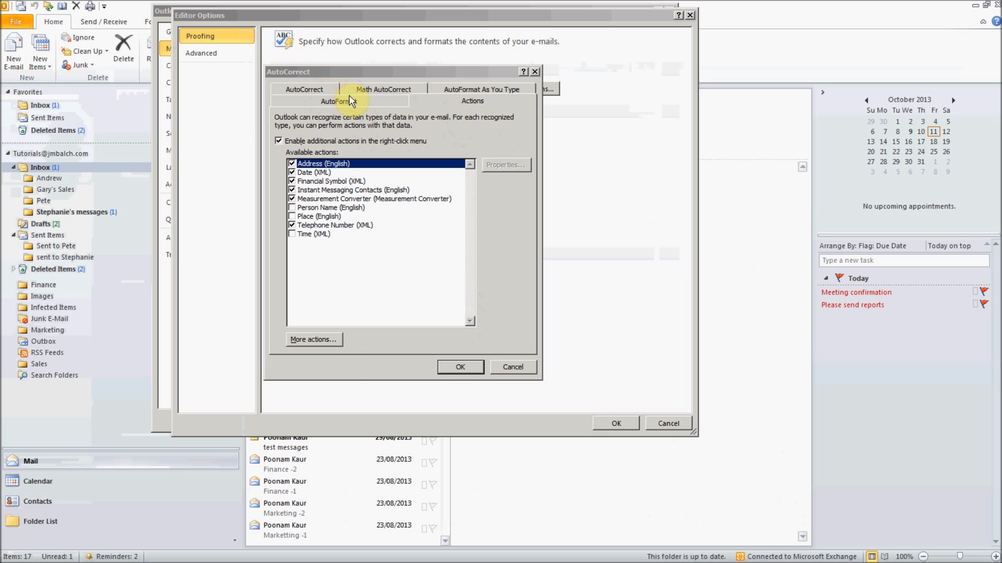
- Browse the (c), (e) and --> entries in the AutoCorrect list, then clear the Replace box
click(319, 89)
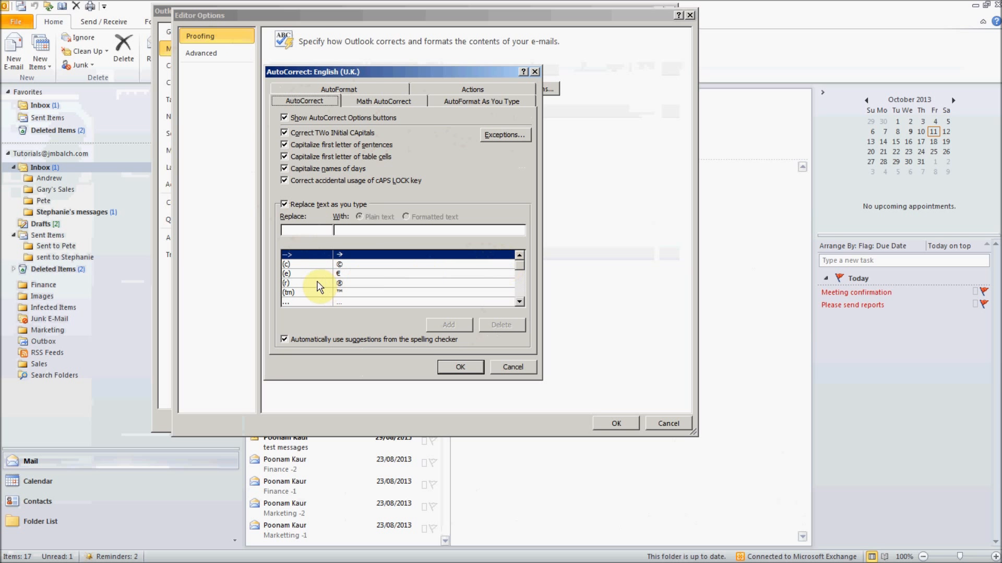
click(343, 265)
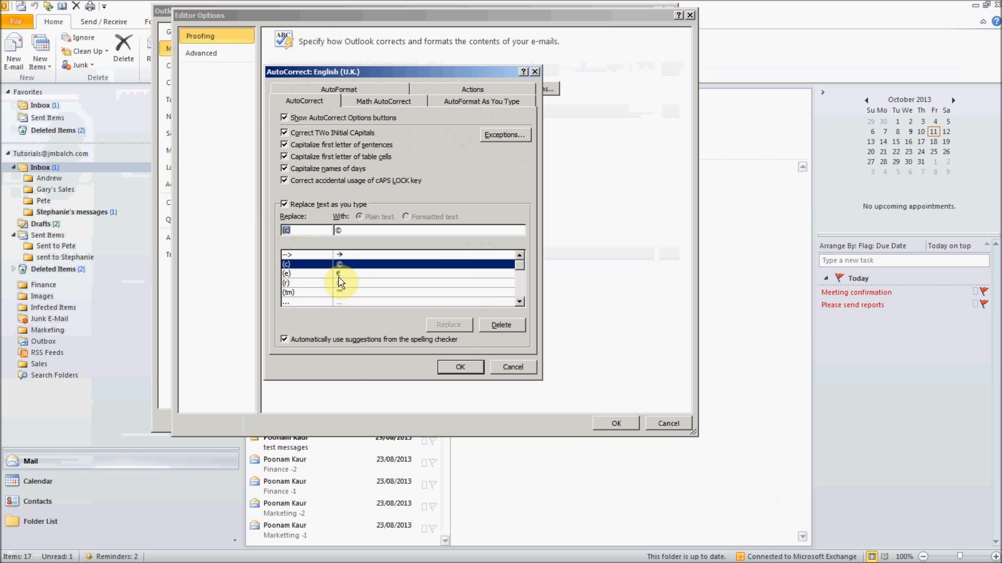
click(349, 274)
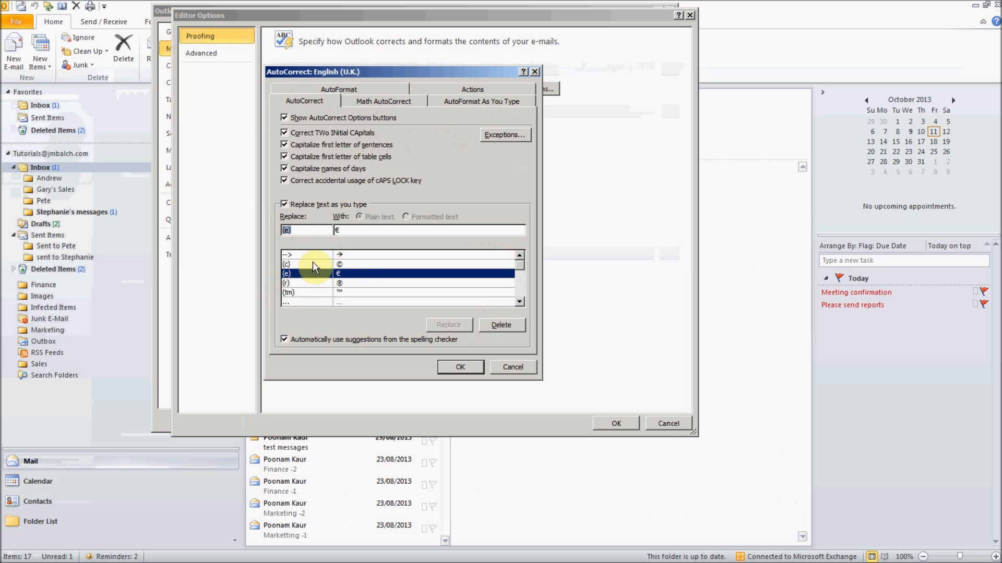
click(312, 265)
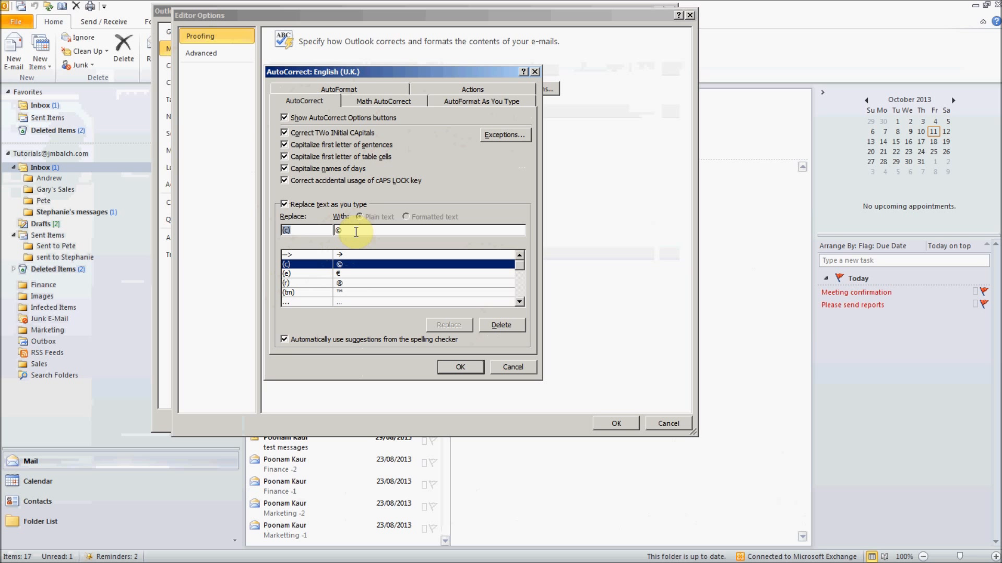
click(308, 256)
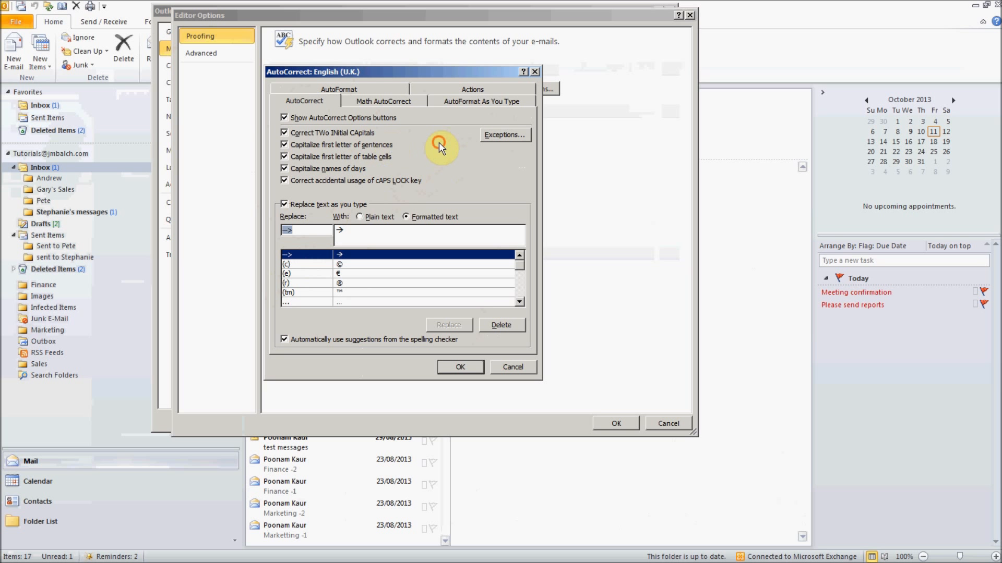
click(310, 230)
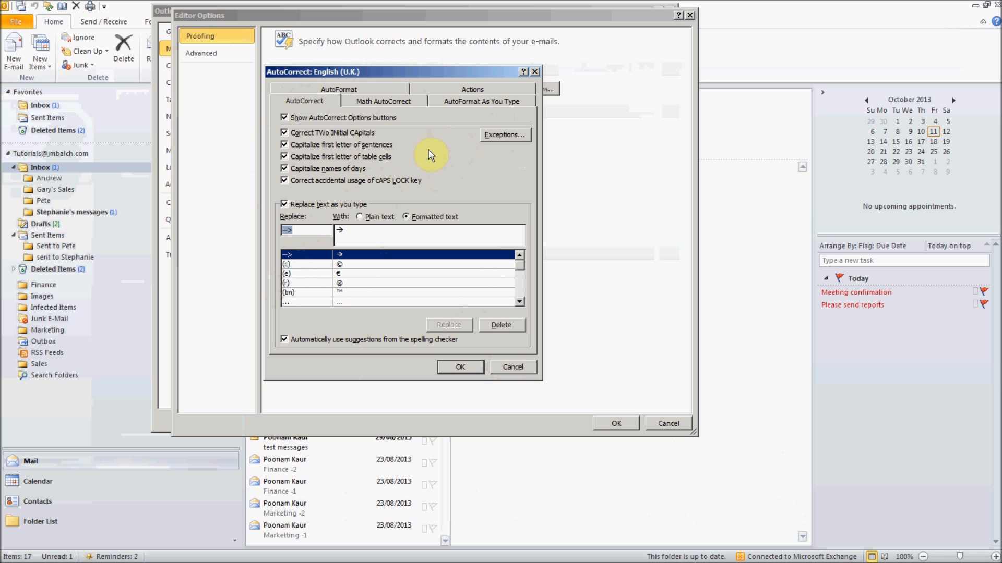
key(BackSpace)
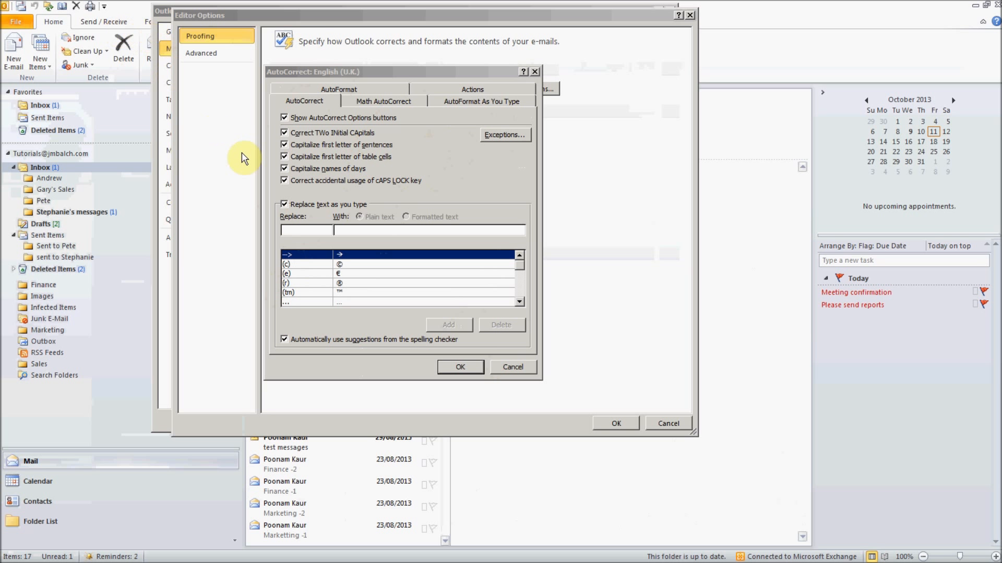
- Add an AutoCorrect entry replacing (!) with WOW! and confirm with OK
click(304, 230)
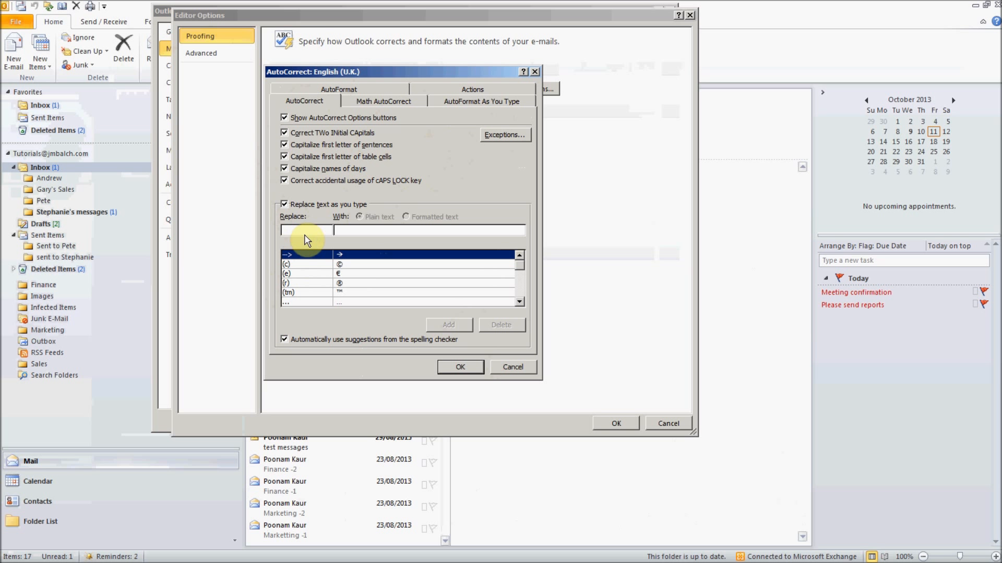
text((!))
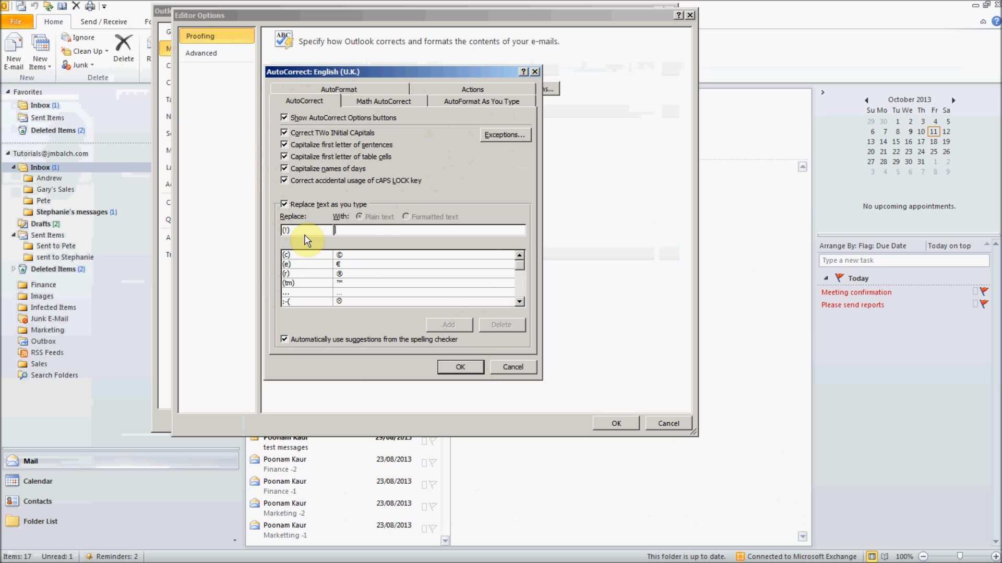
text(WOW!)
click(442, 324)
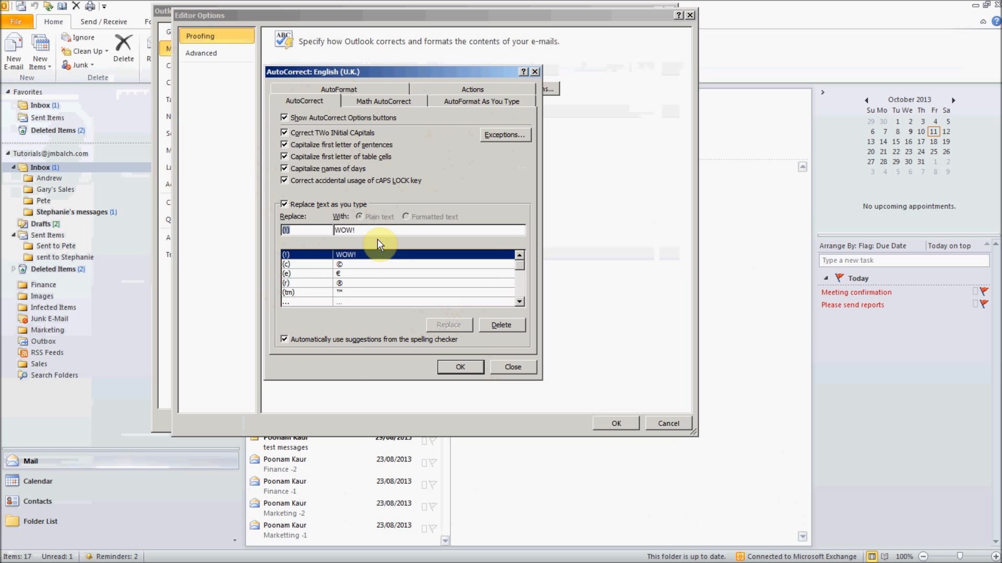
drag(360, 230, 297, 230)
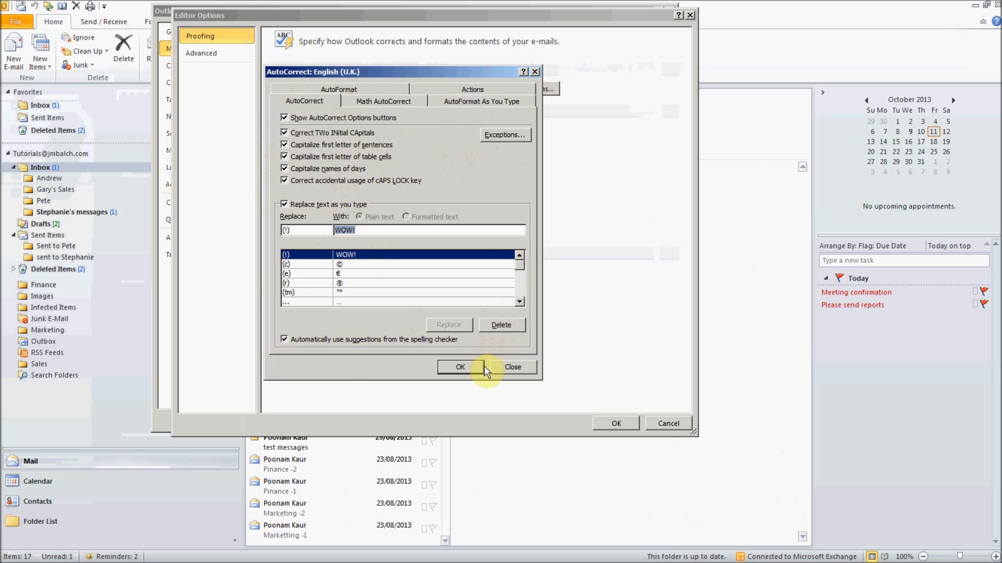
click(479, 369)
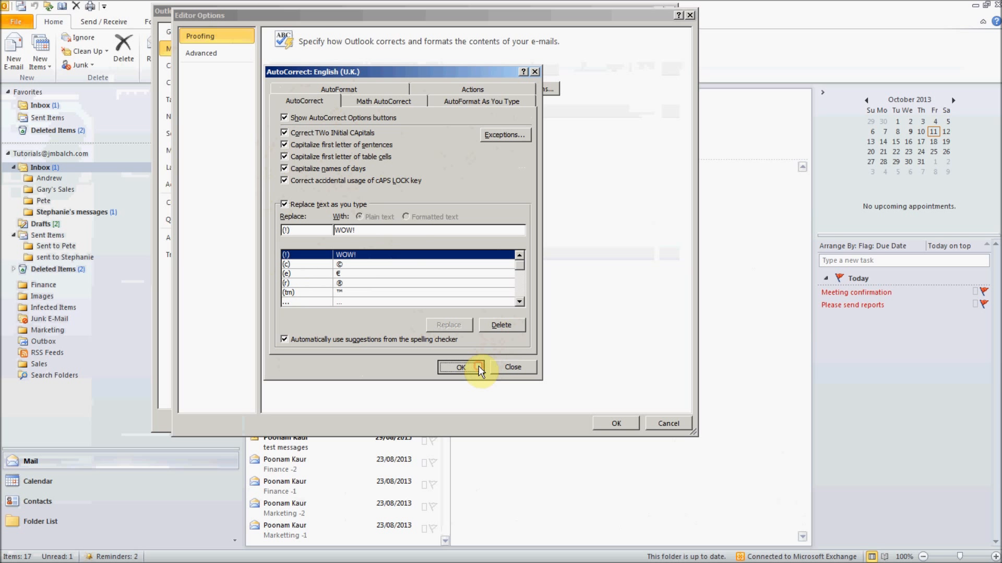
- Glance at Math AutoCorrect and Advanced options, then close AutoCorrect, Editor Options and Outlook Options
click(374, 102)
drag(518, 197, 524, 248)
click(459, 368)
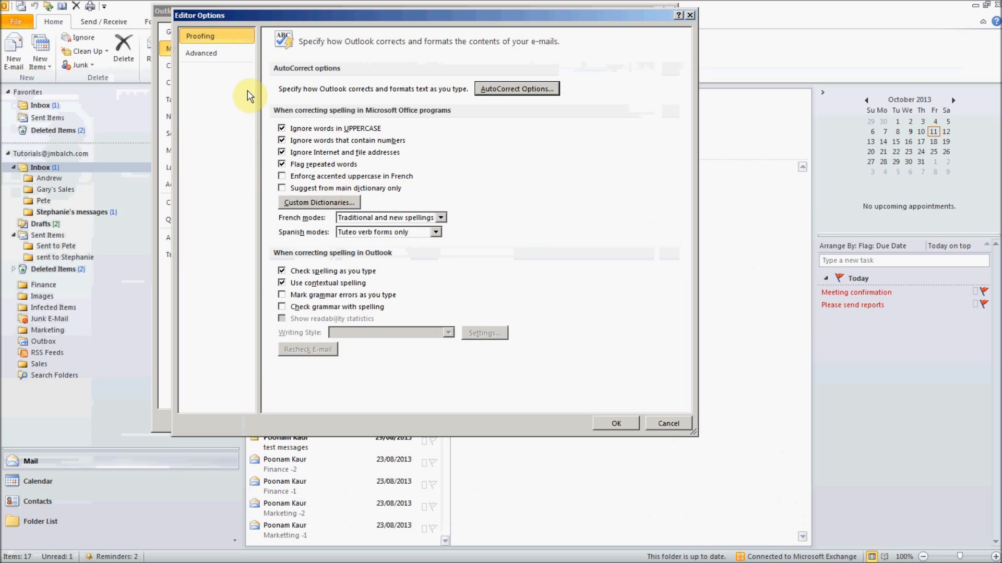
click(202, 56)
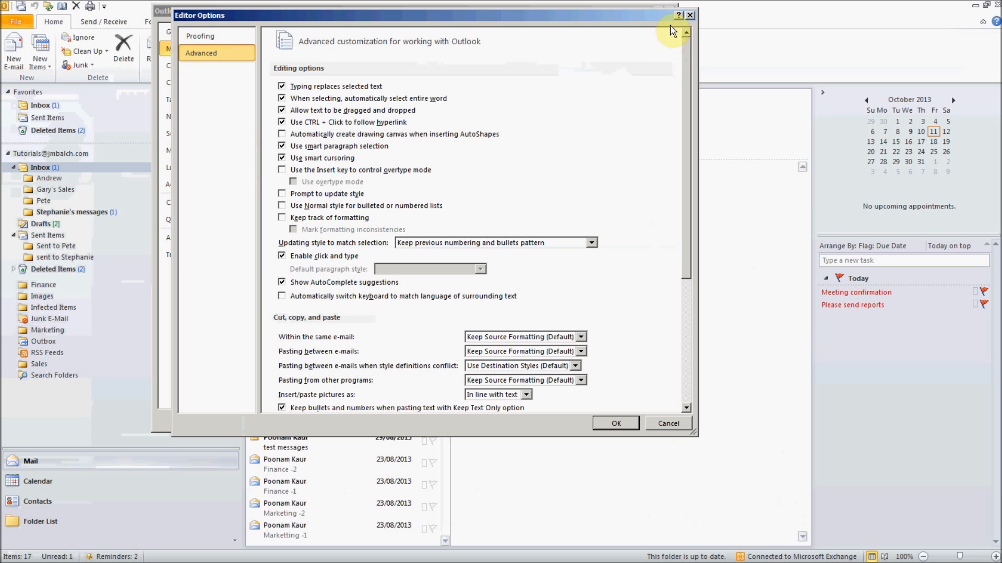
click(690, 16)
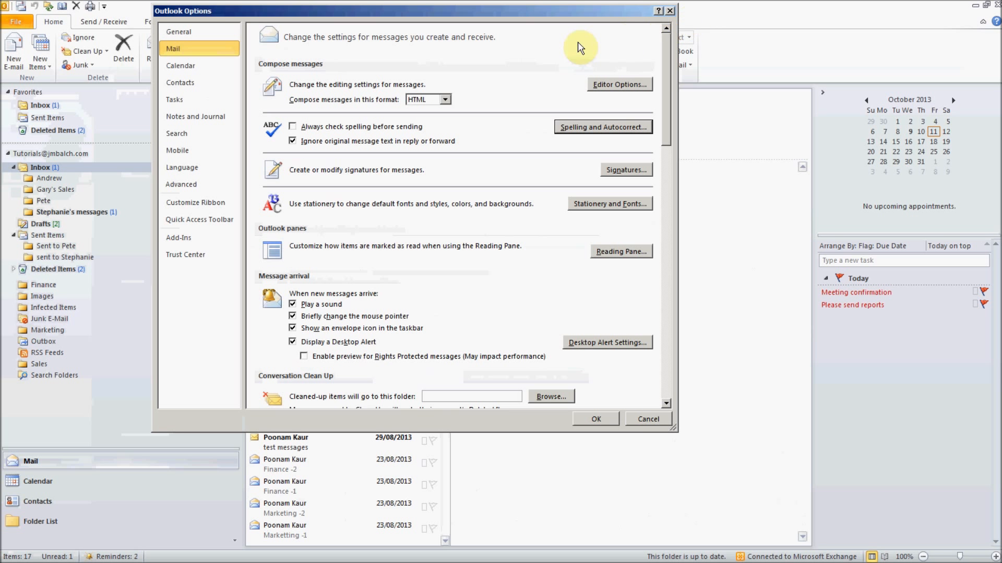
key(Escape)
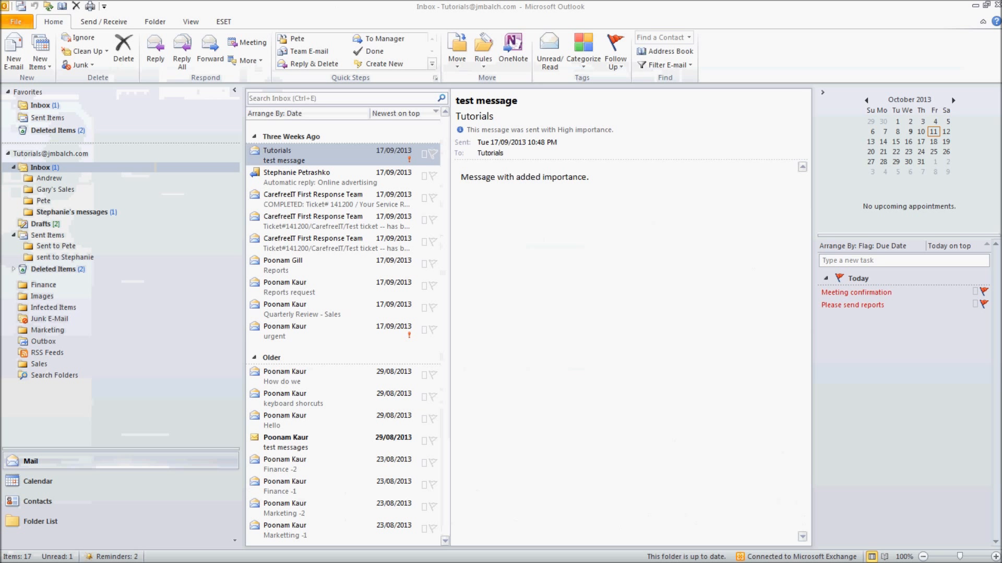
- Create a new e-mail and type (!) in its body so AutoCorrect expands it to WOW!
click(13, 54)
text(wow!)
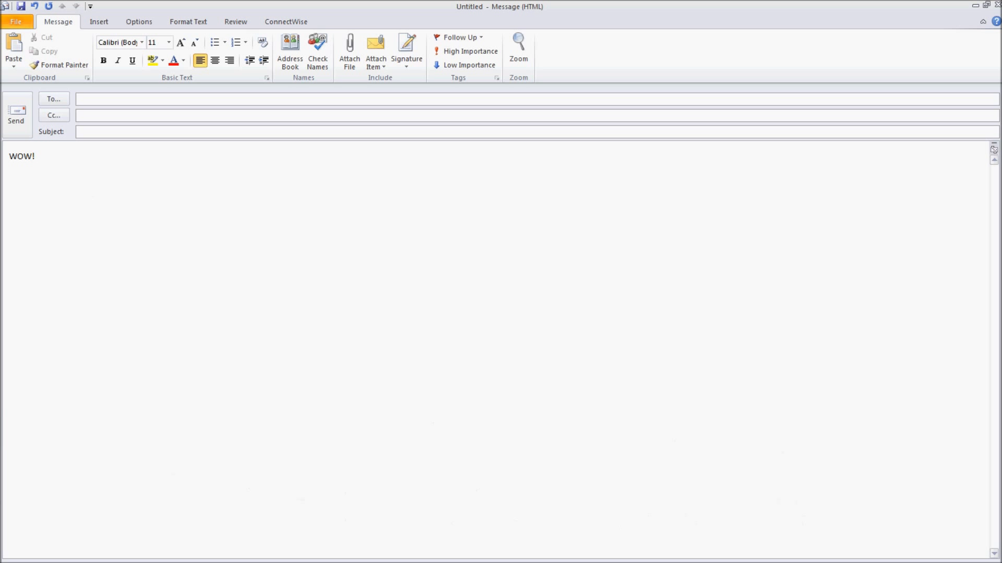
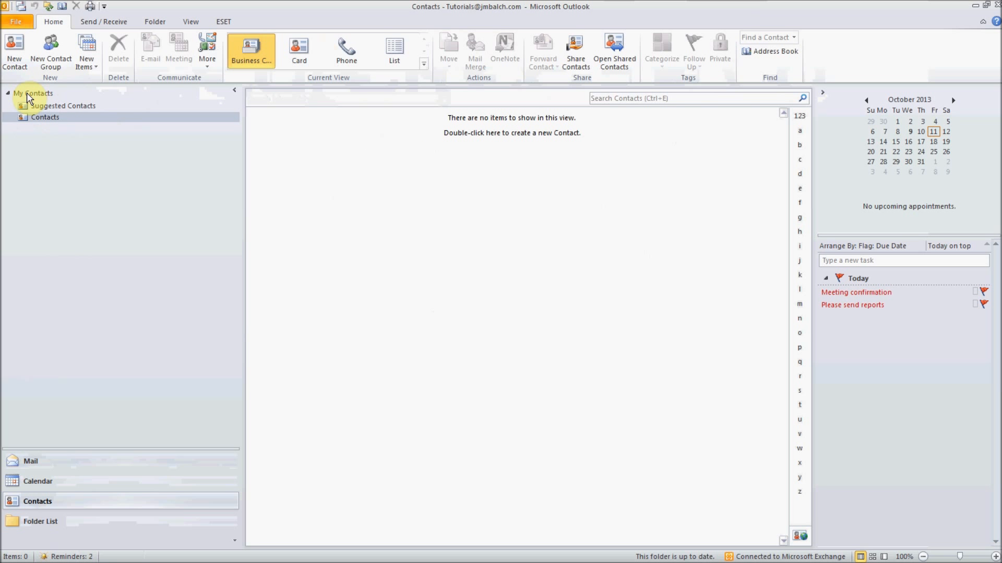
- Create a contact with the person's full name, company Carefreeit and job title Network Specialist, then save it
click(18, 54)
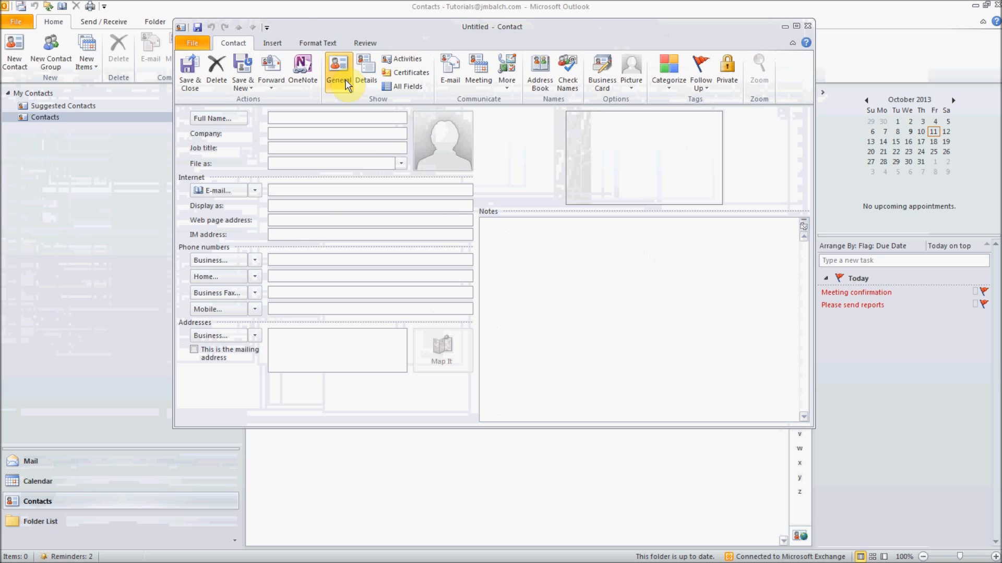
click(295, 118)
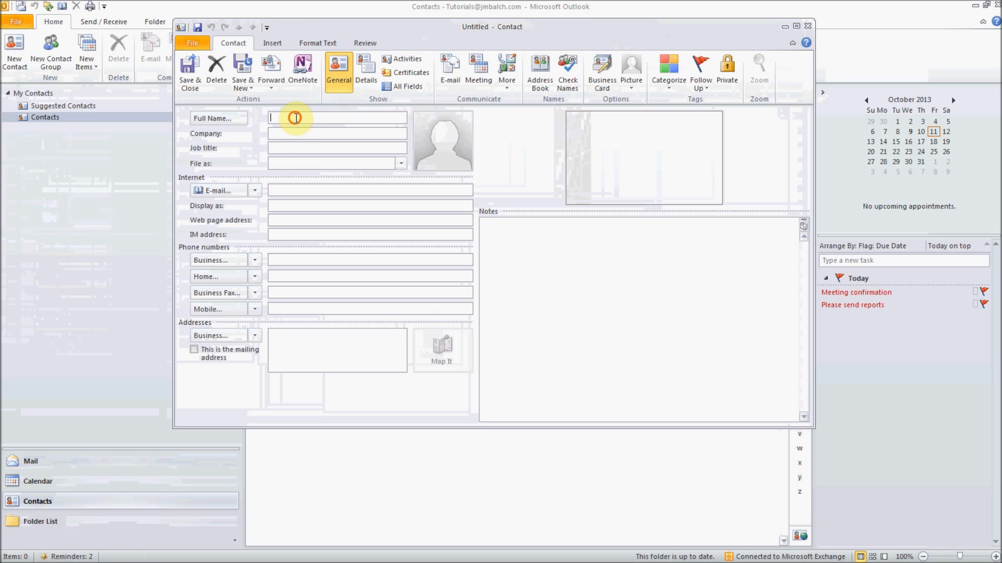
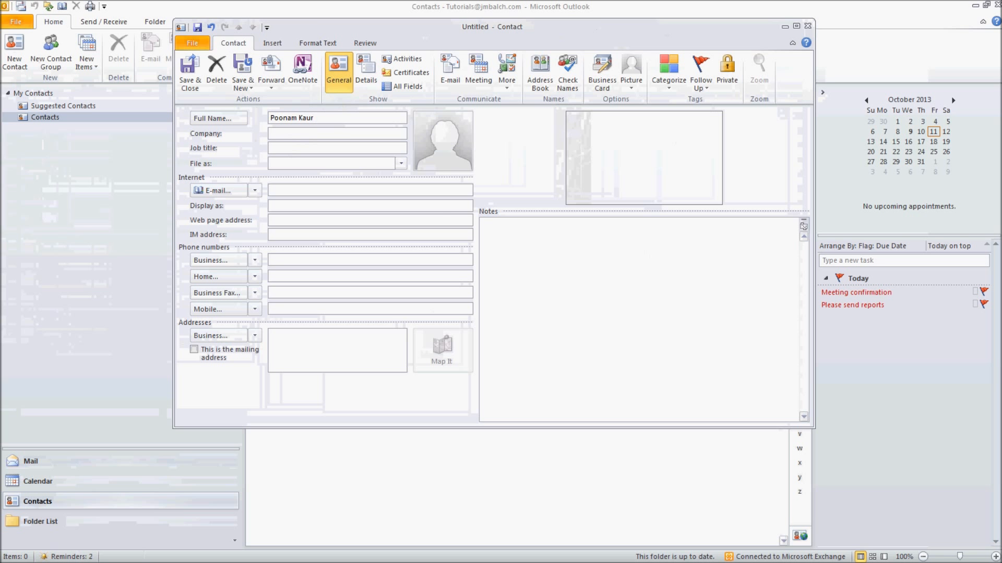
key(Tab)
text(Ca)
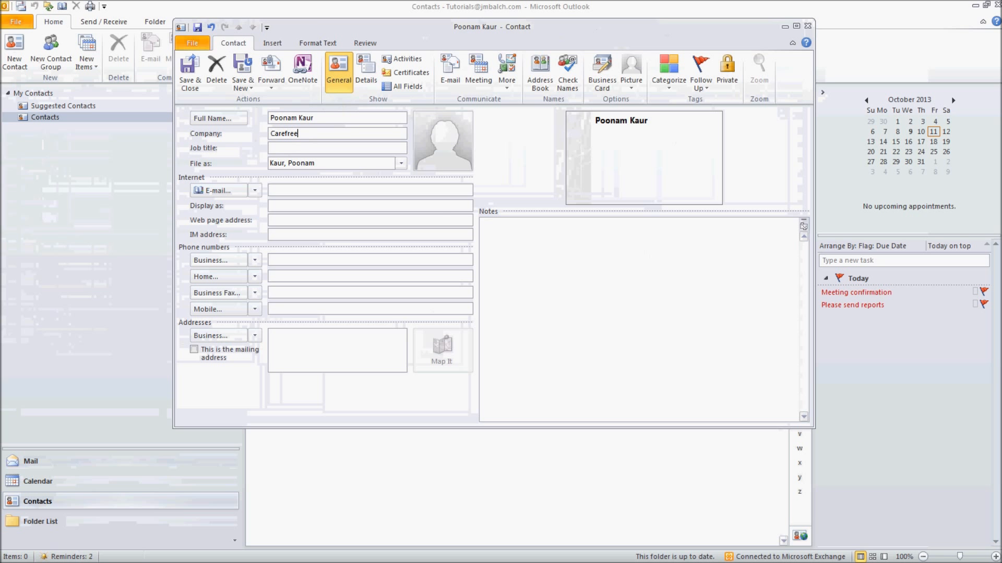
key(Tab)
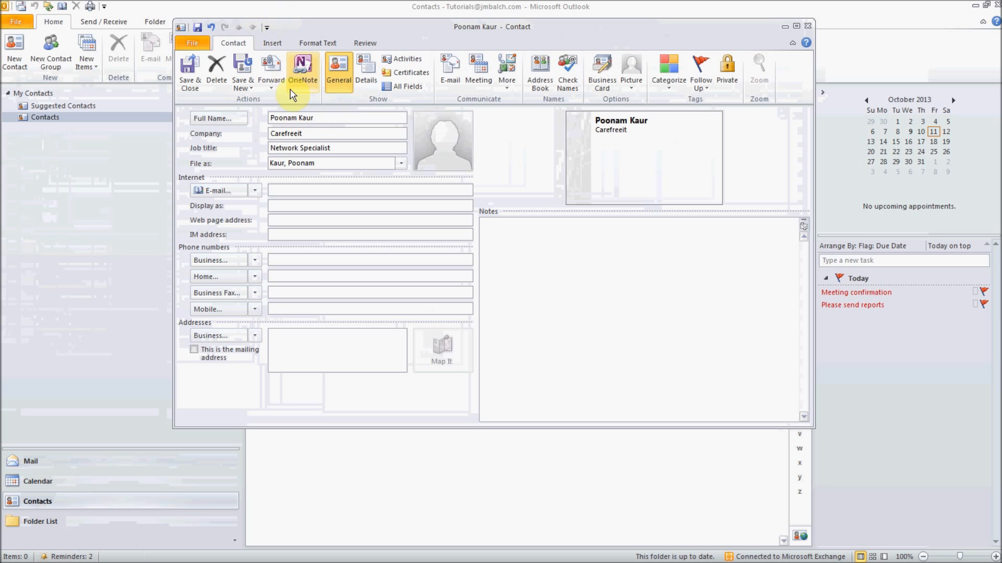
click(311, 189)
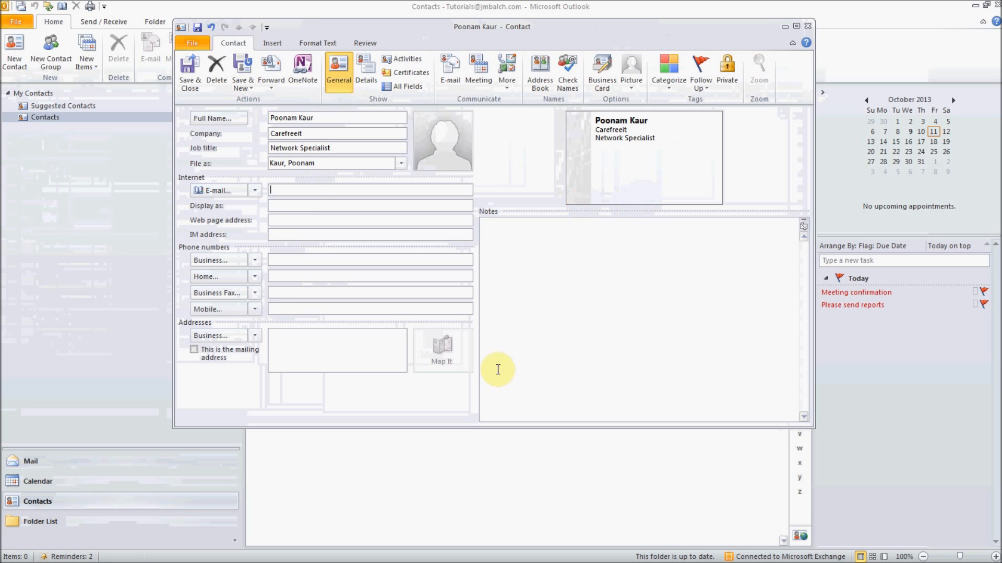
click(189, 79)
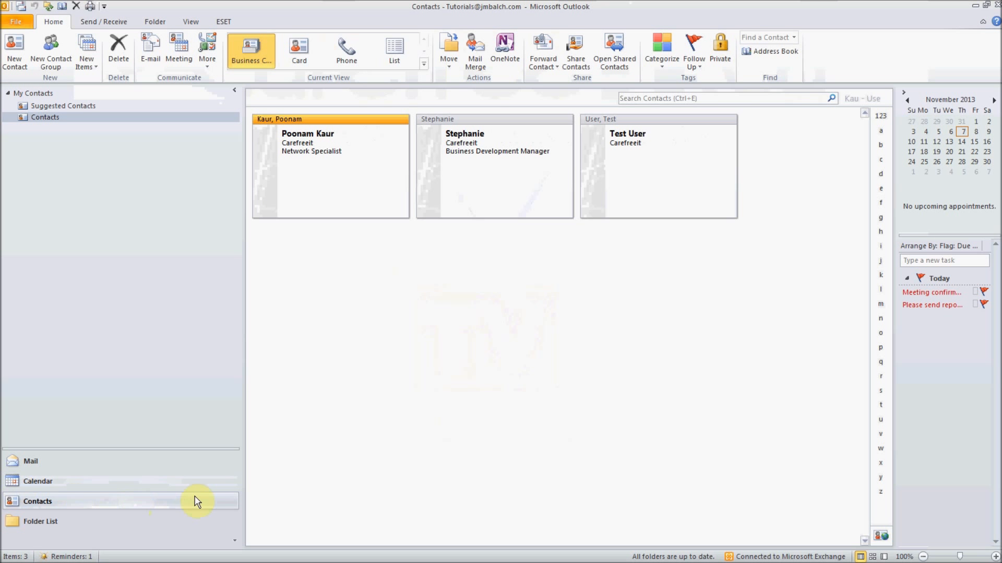
- Start an export to a file in the Microsoft Excel 97-2003 format
click(123, 462)
click(99, 504)
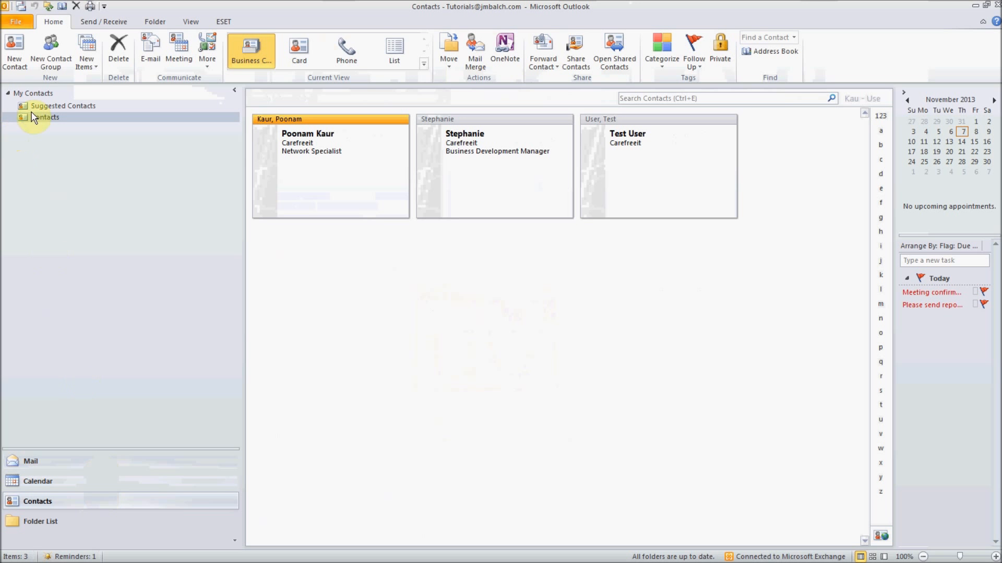
click(14, 23)
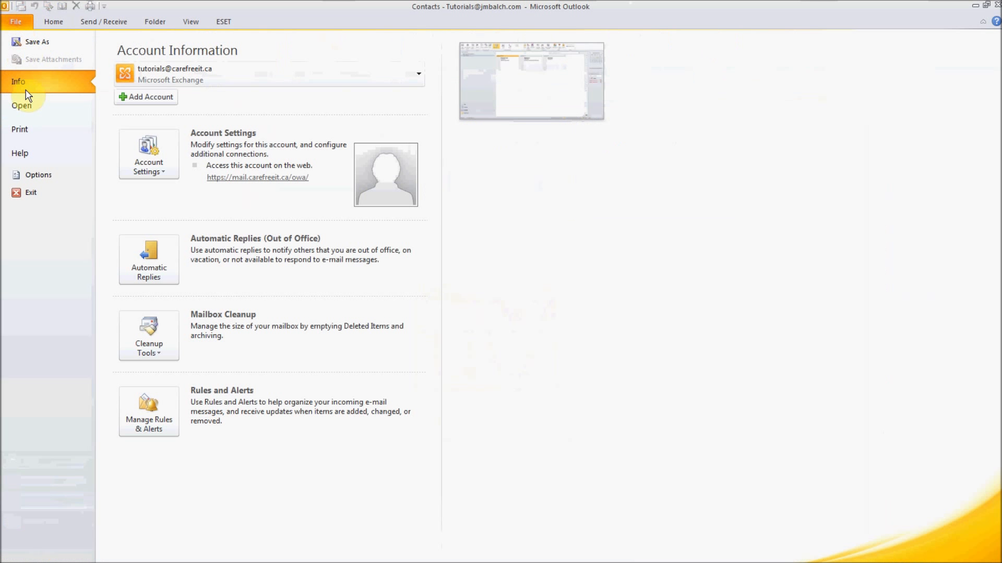
click(21, 106)
click(149, 157)
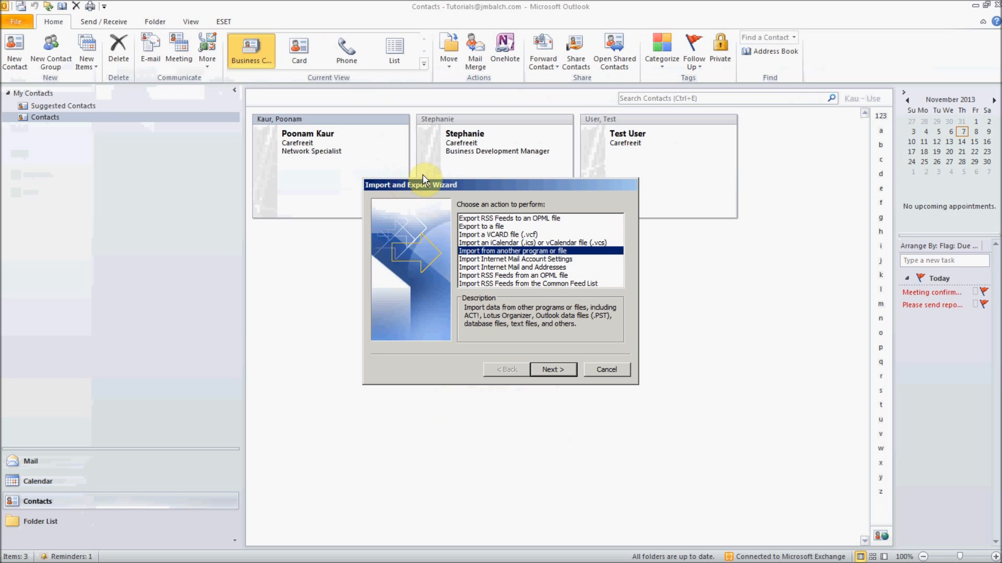
click(477, 227)
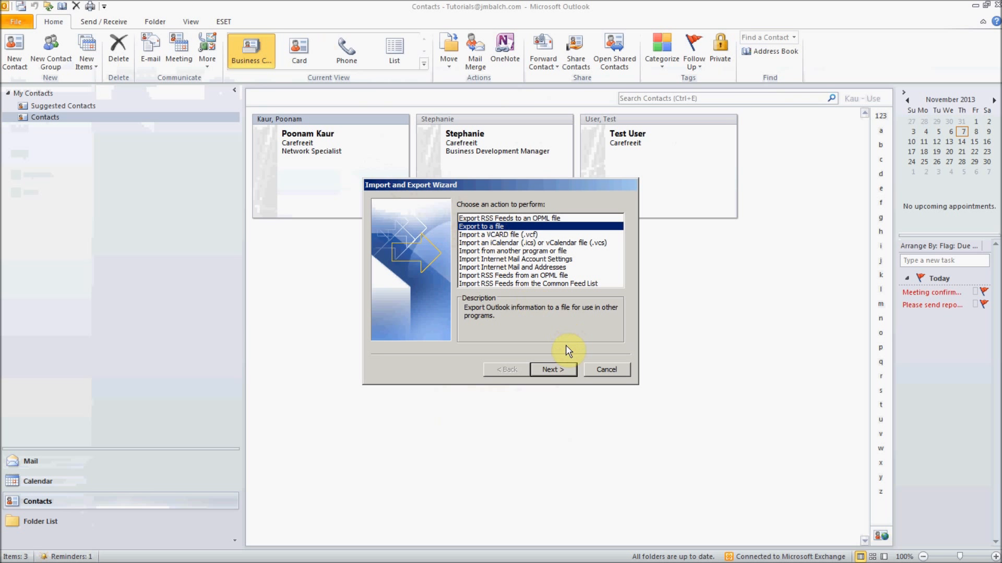
click(566, 372)
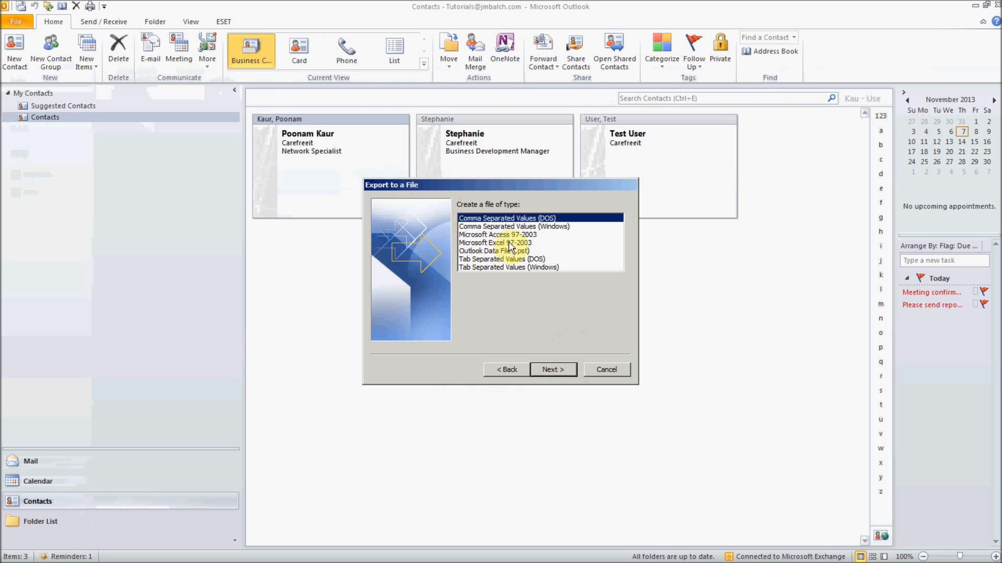
click(510, 243)
click(553, 371)
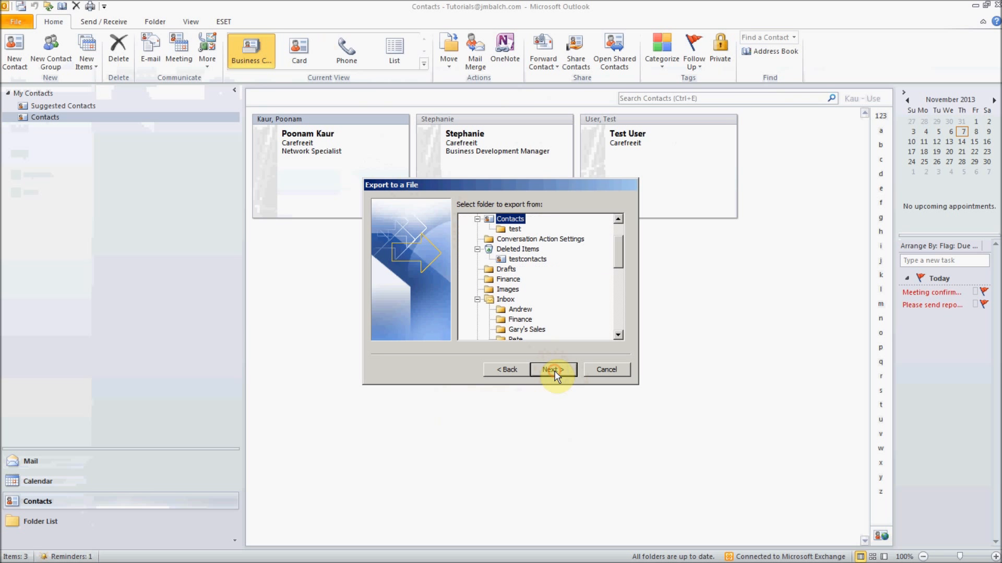
- Export the Contacts folder to Book3.xls on the Desktop and finish the wizard
click(552, 368)
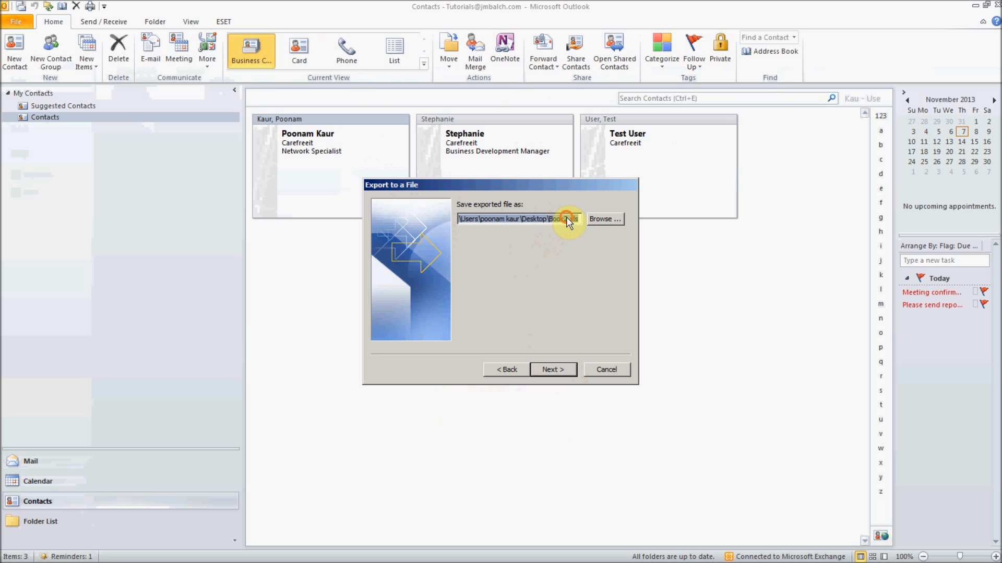
click(573, 219)
key(BackSpace)
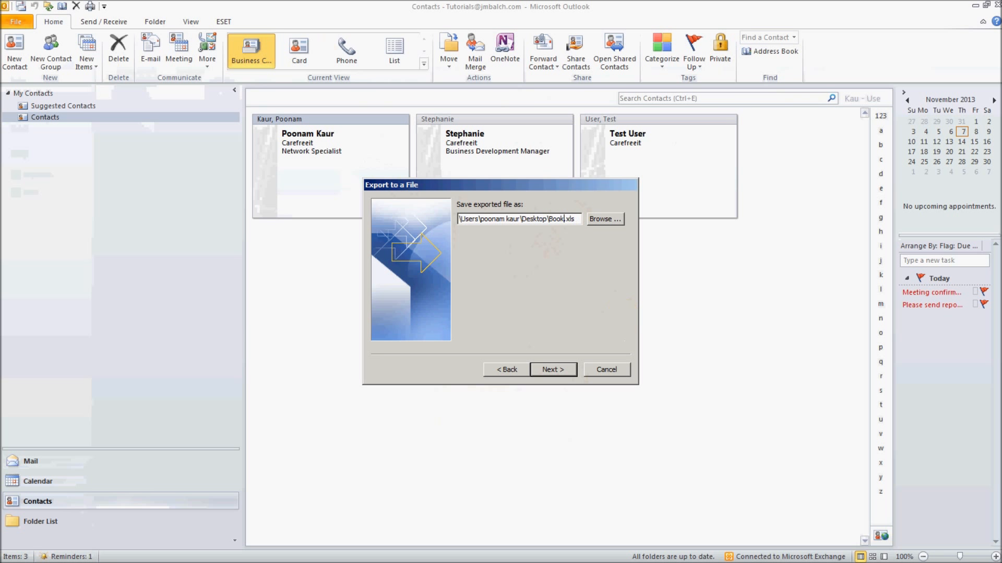
click(561, 370)
drag(505, 219, 548, 219)
click(615, 217)
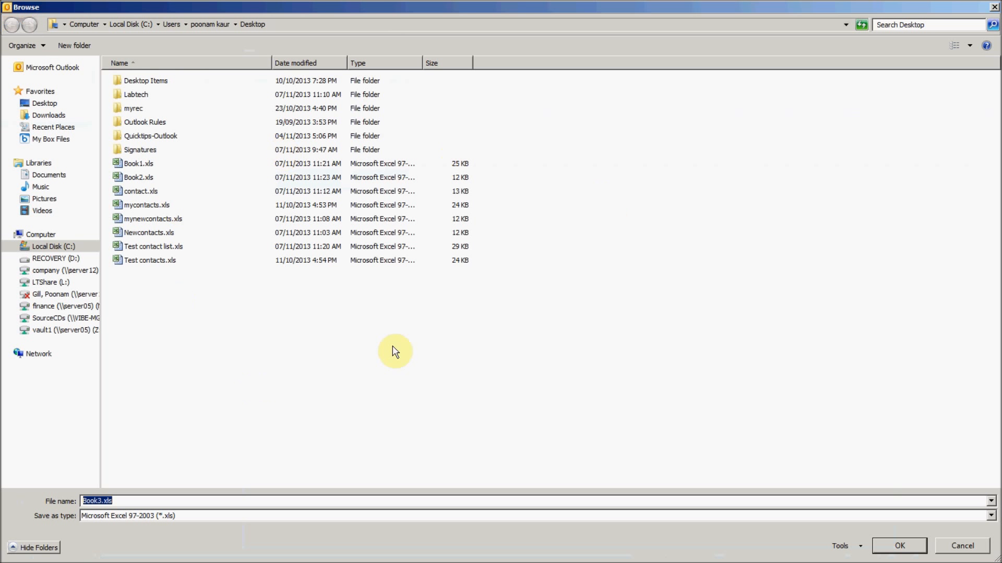
click(994, 8)
click(553, 369)
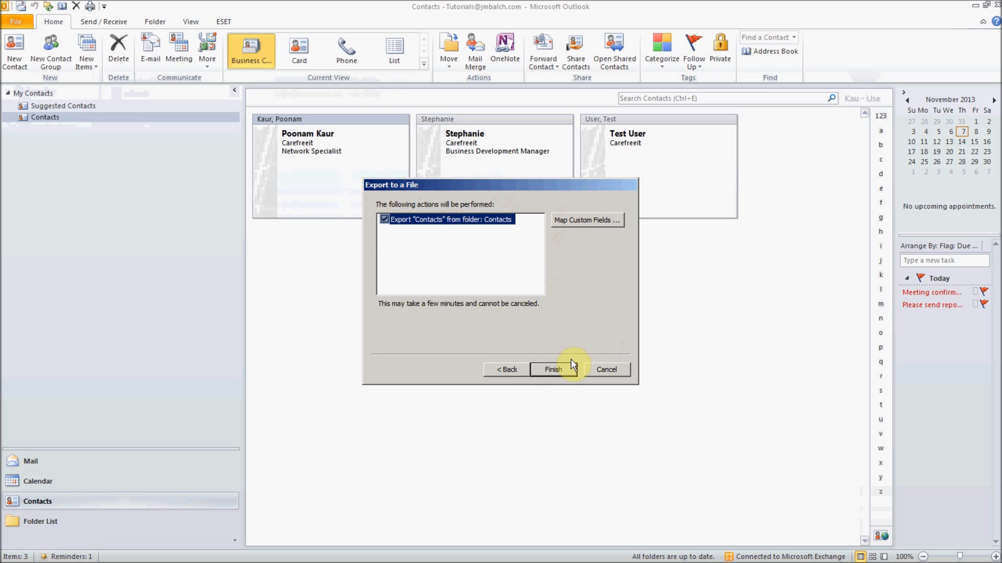
click(563, 375)
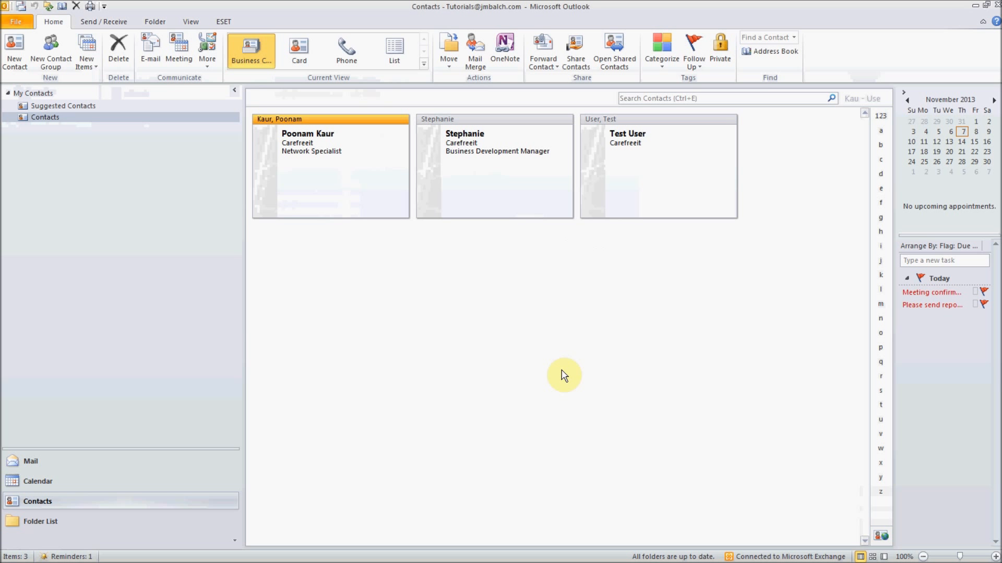
- Delete both cards in Suggested Contacts, then show the File backstage Account Information page
click(487, 175)
click(694, 193)
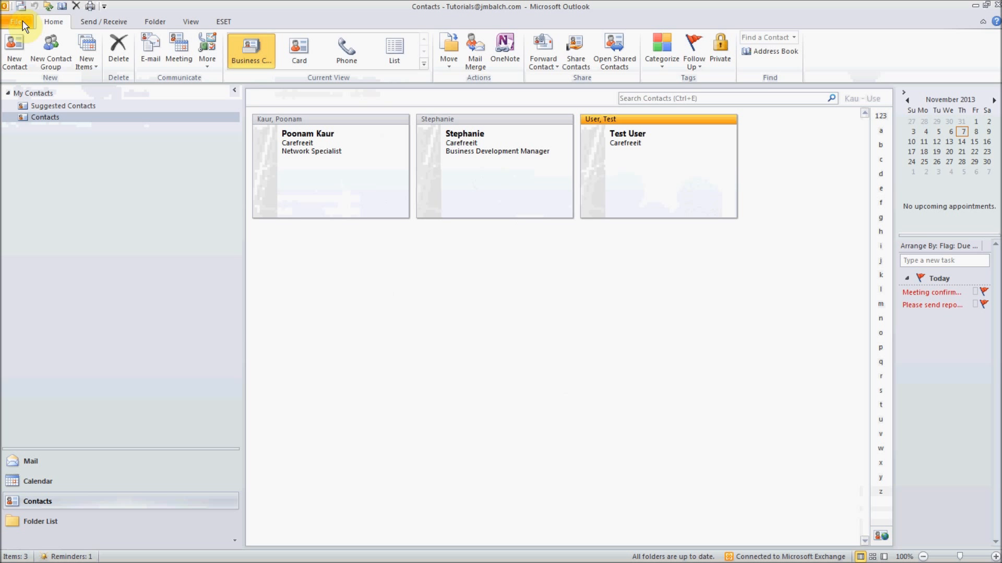
click(61, 106)
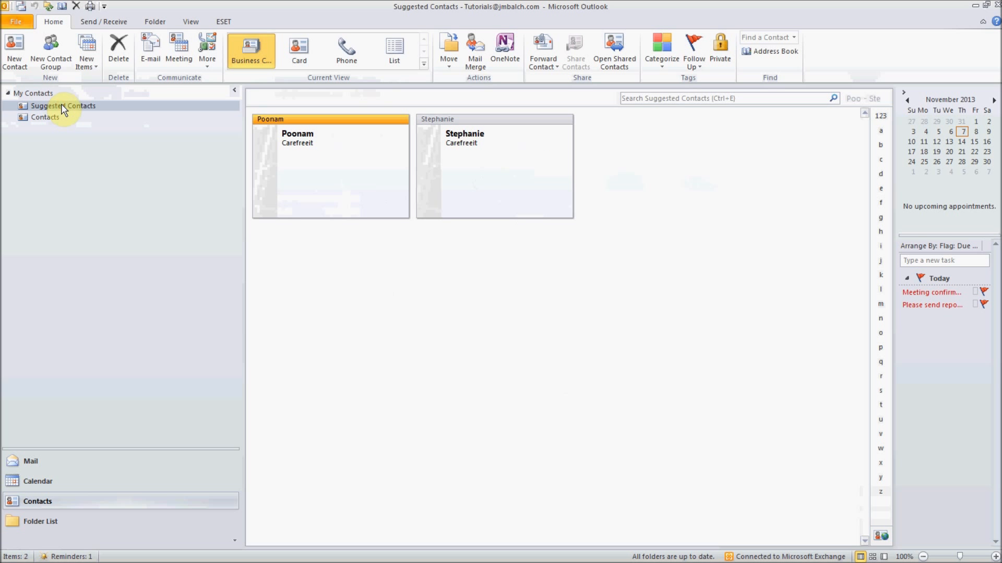
click(319, 180)
key(Delete)
key(Delete)
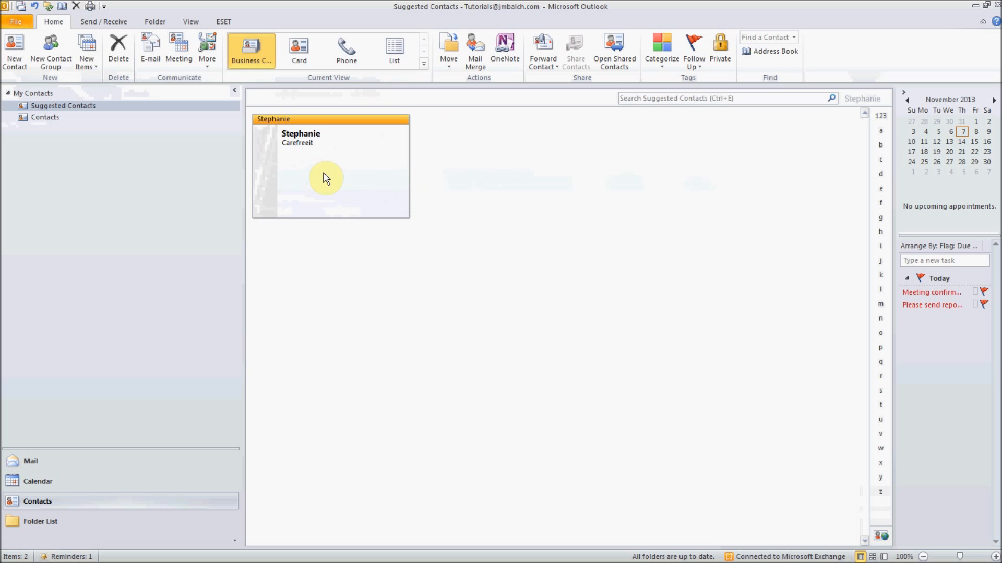
click(93, 106)
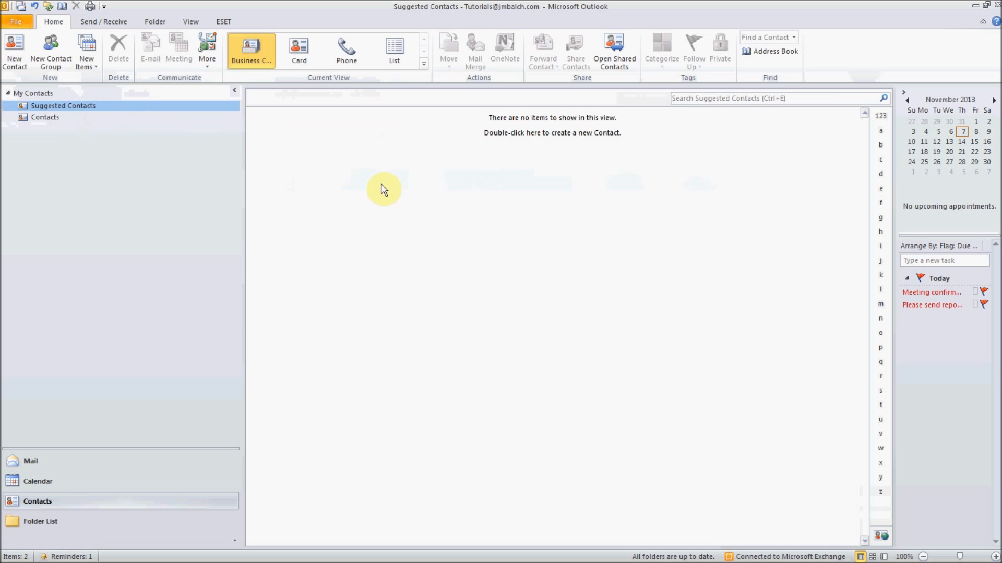
click(17, 23)
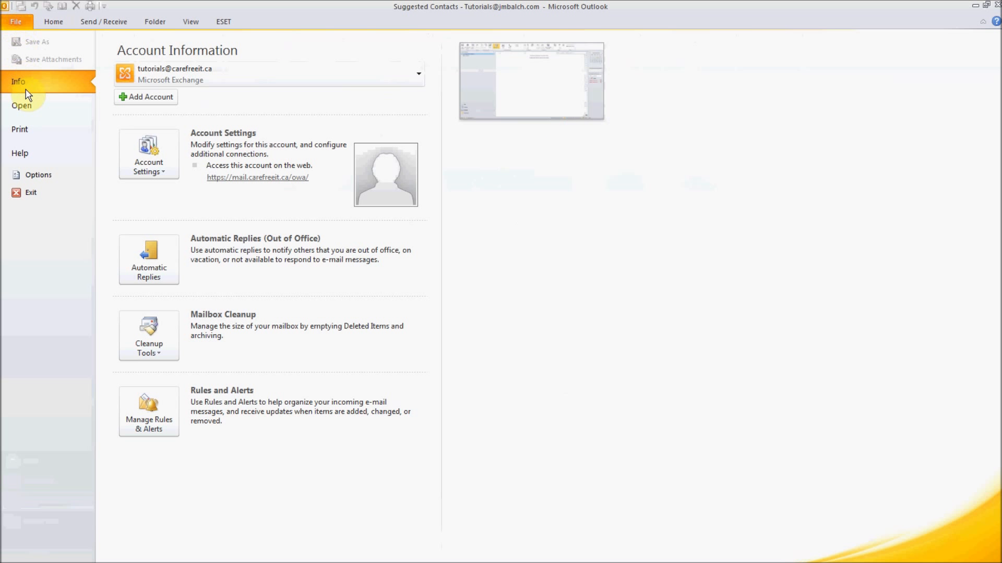
- Start an Excel 97-2003 import and choose Book3.xls from the Desktop as the source file
click(33, 107)
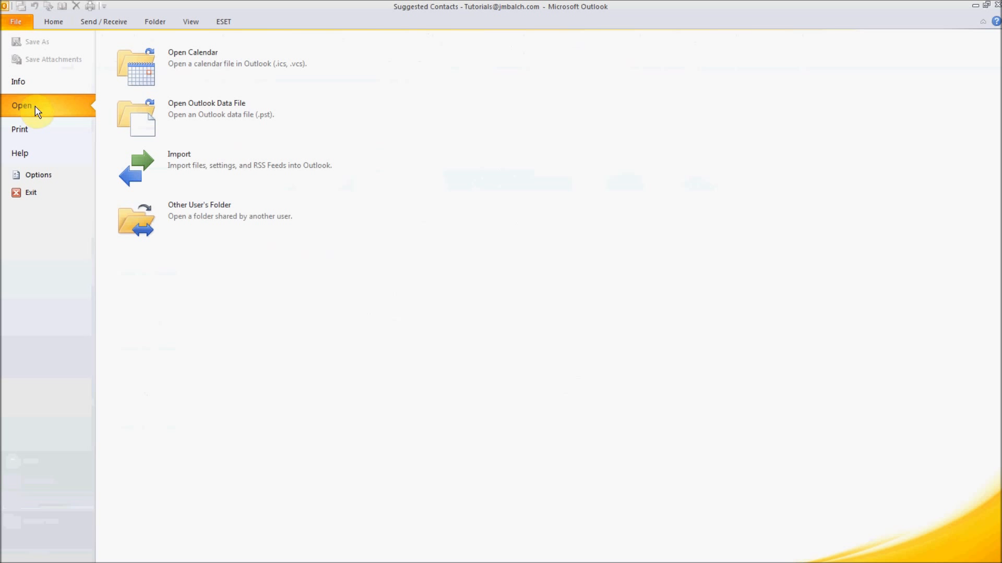
click(184, 173)
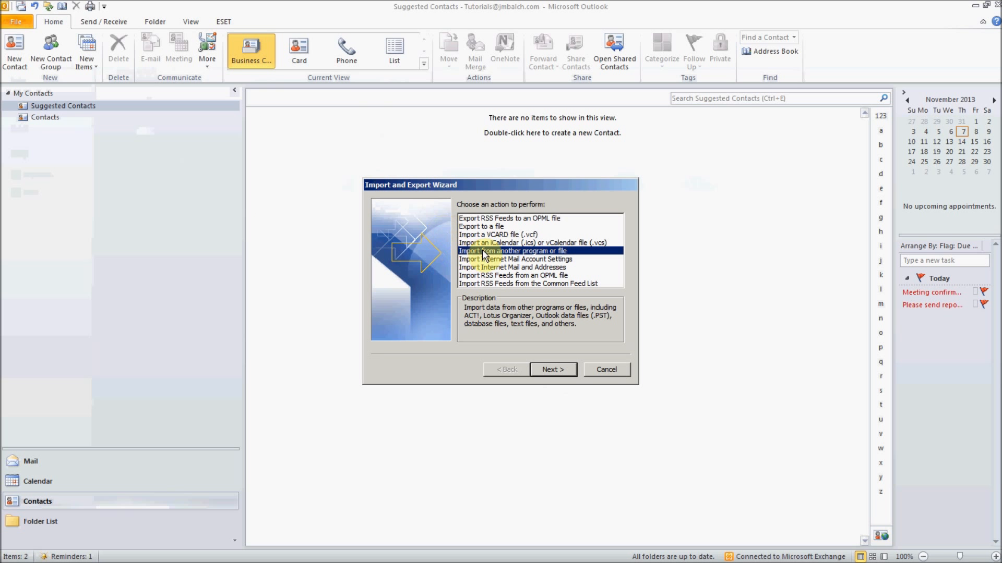
click(556, 371)
click(504, 267)
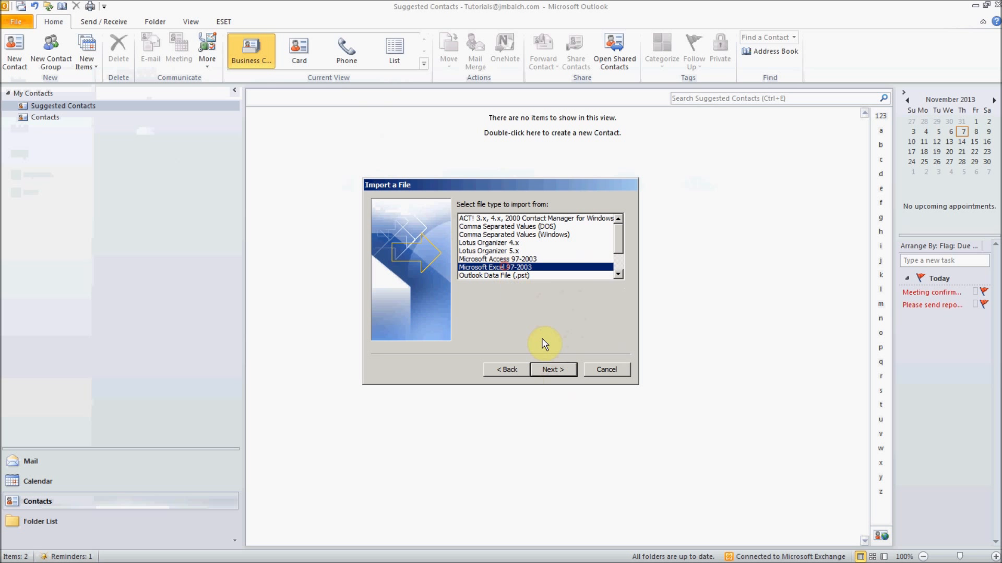
click(556, 370)
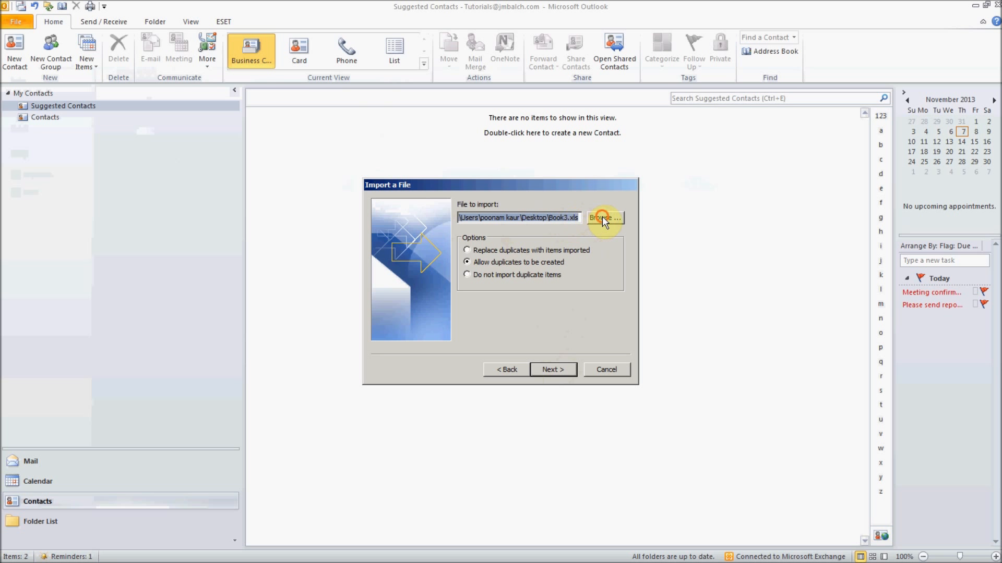
click(602, 217)
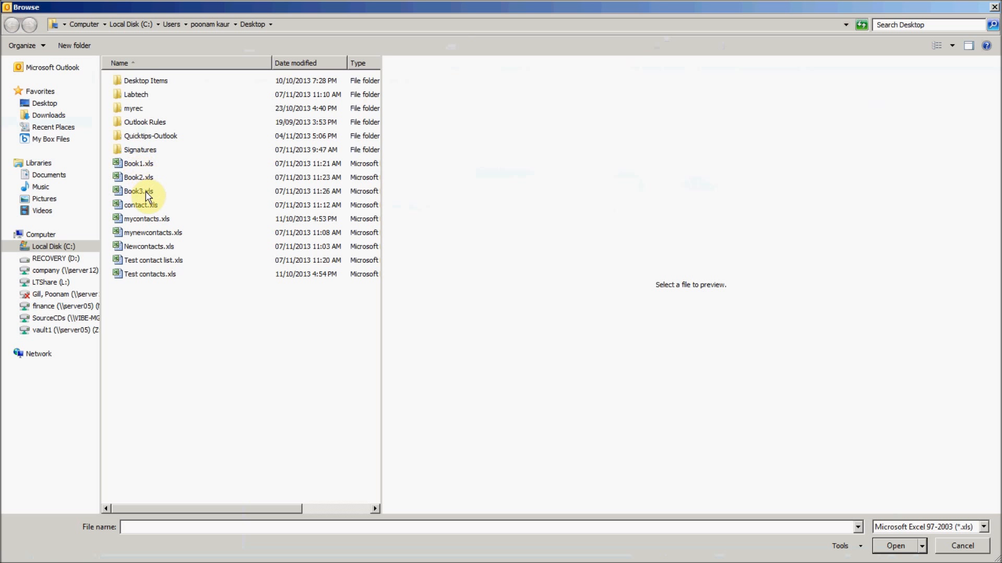
click(148, 195)
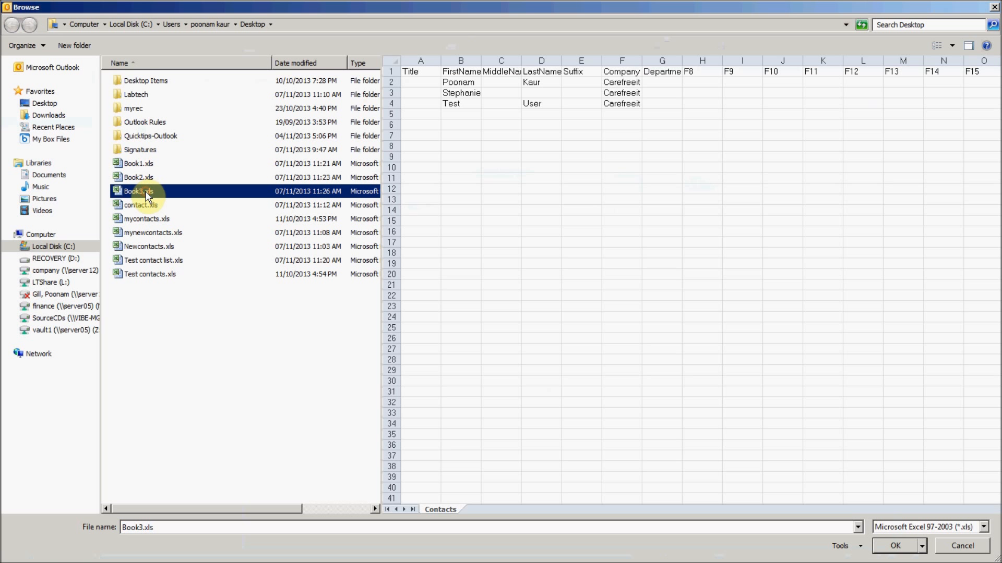
click(460, 82)
click(460, 92)
click(461, 107)
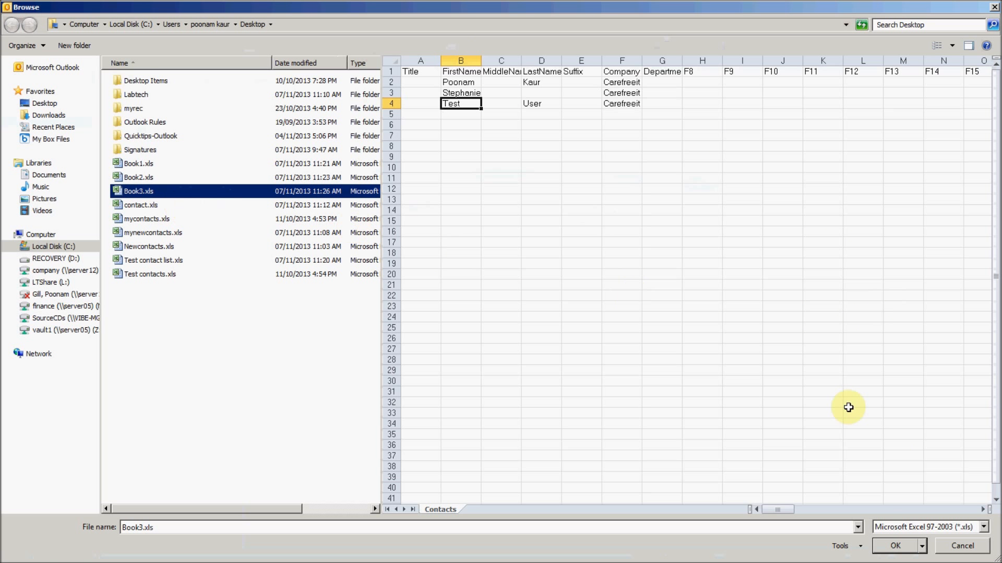
click(895, 545)
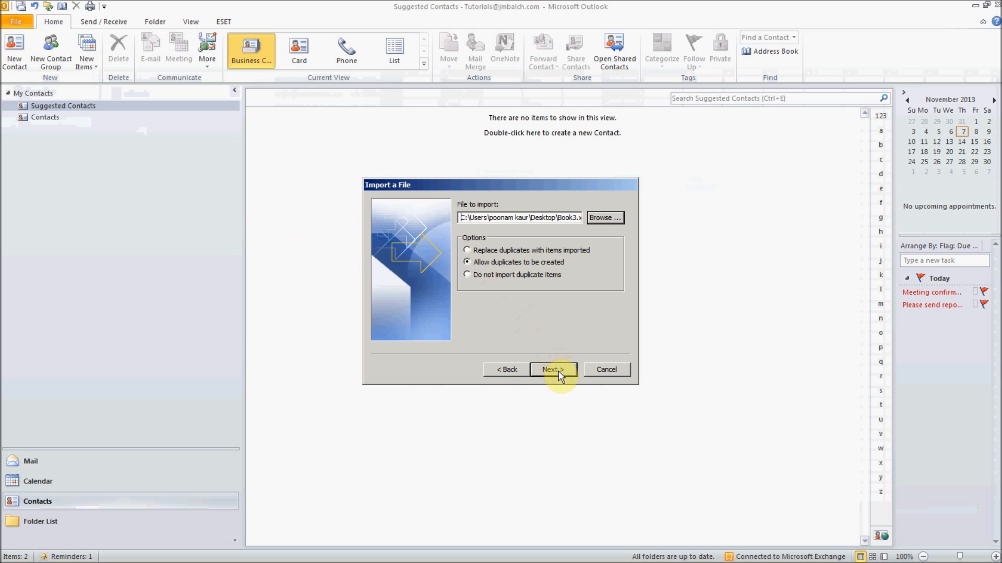
- Set the import to replace duplicates and target the Suggested Contacts folder
click(487, 251)
click(467, 262)
click(467, 251)
click(553, 370)
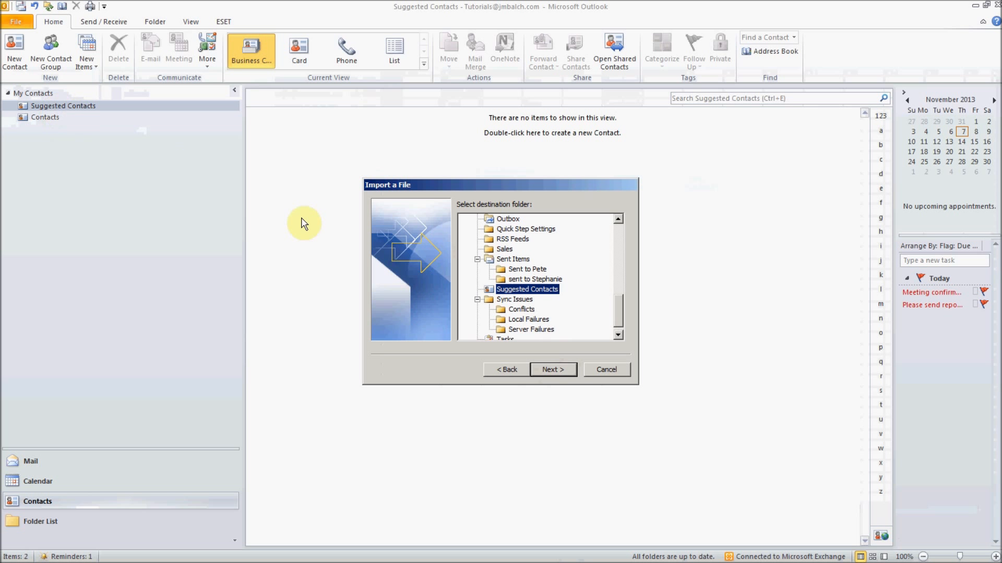
click(555, 368)
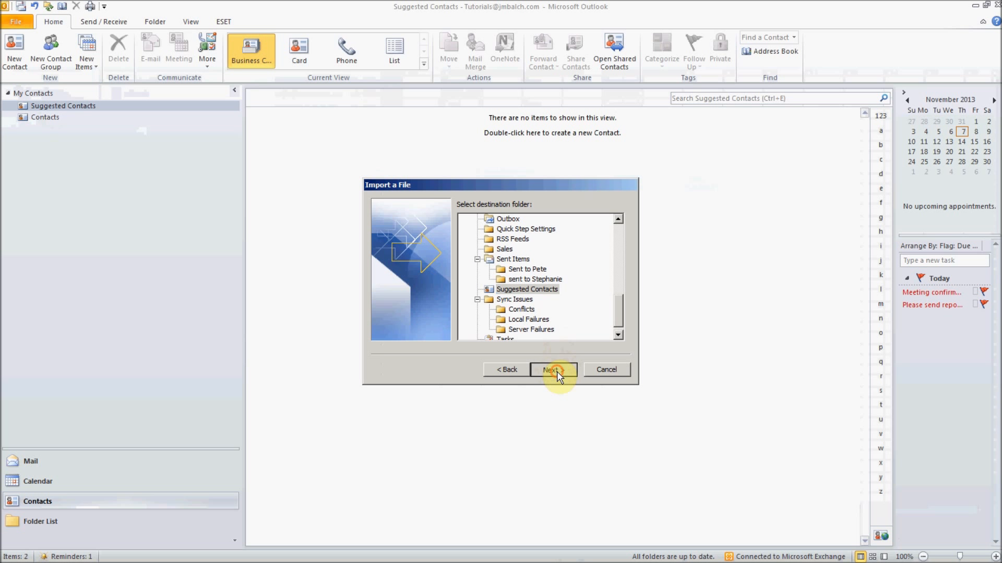
- Clear the field map and map only FirstName, LastName and Company to the matching contact fields
click(587, 219)
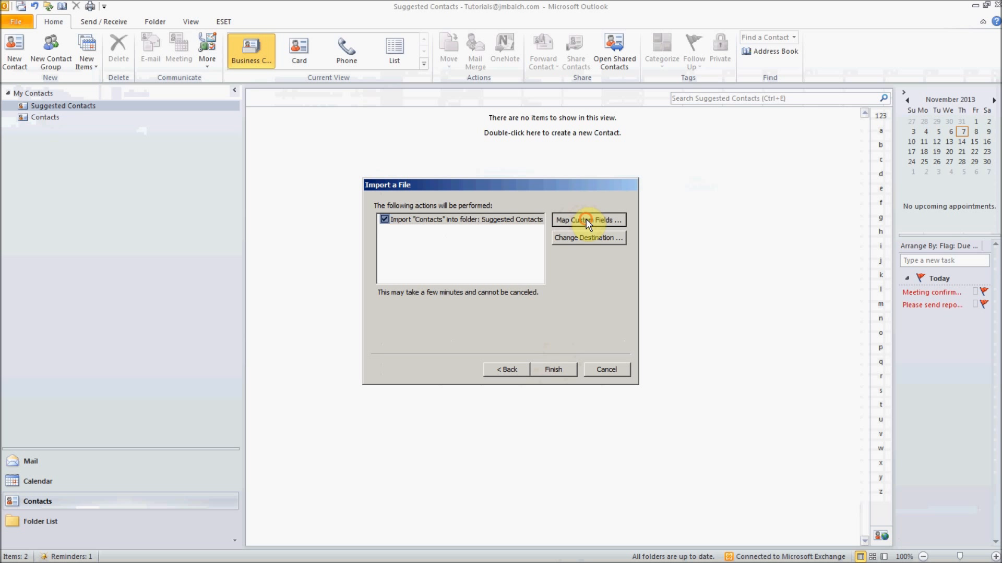
drag(573, 198, 543, 105)
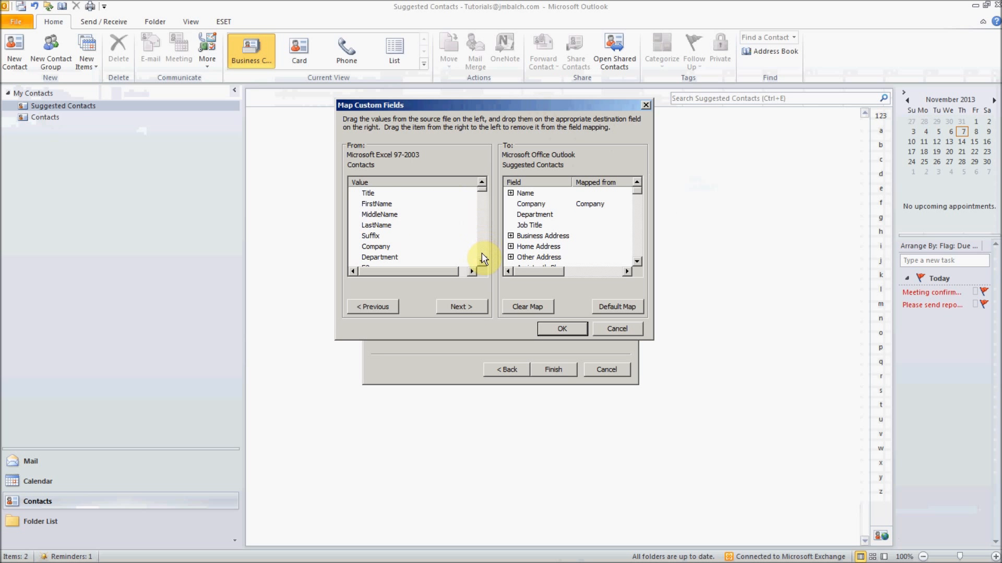
click(541, 303)
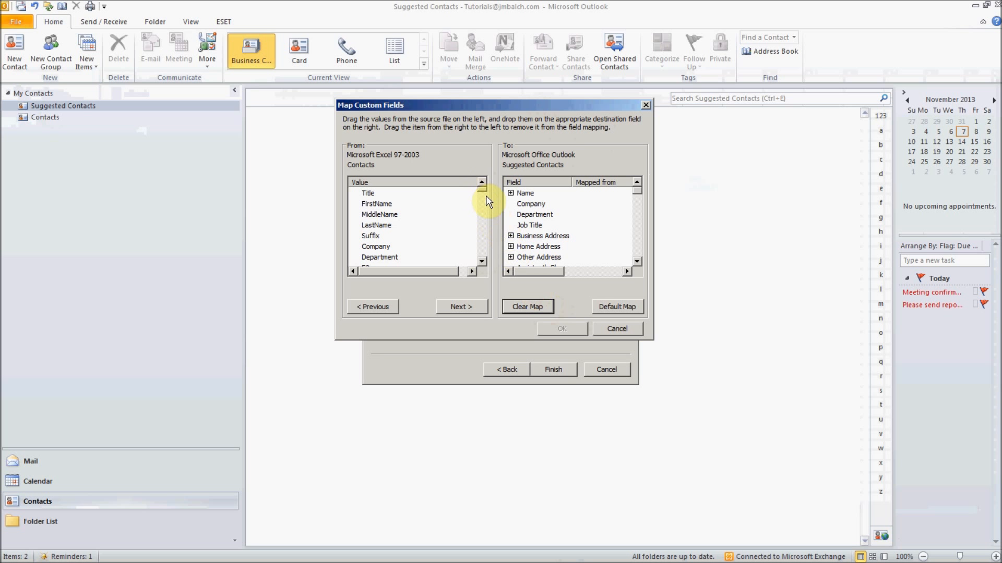
click(511, 193)
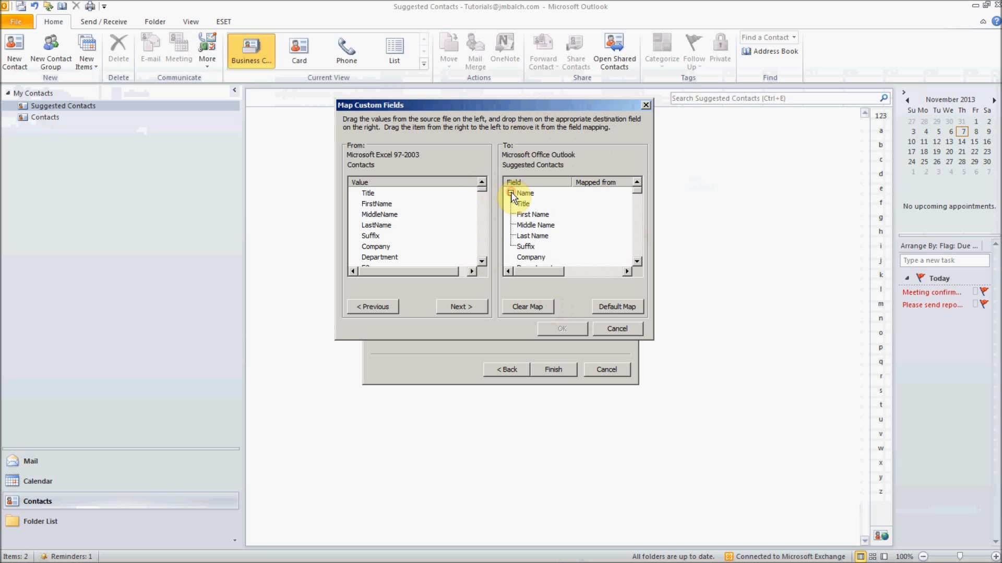
click(376, 204)
drag(377, 204, 590, 216)
drag(376, 230, 537, 236)
click(482, 261)
click(481, 261)
drag(376, 225, 589, 257)
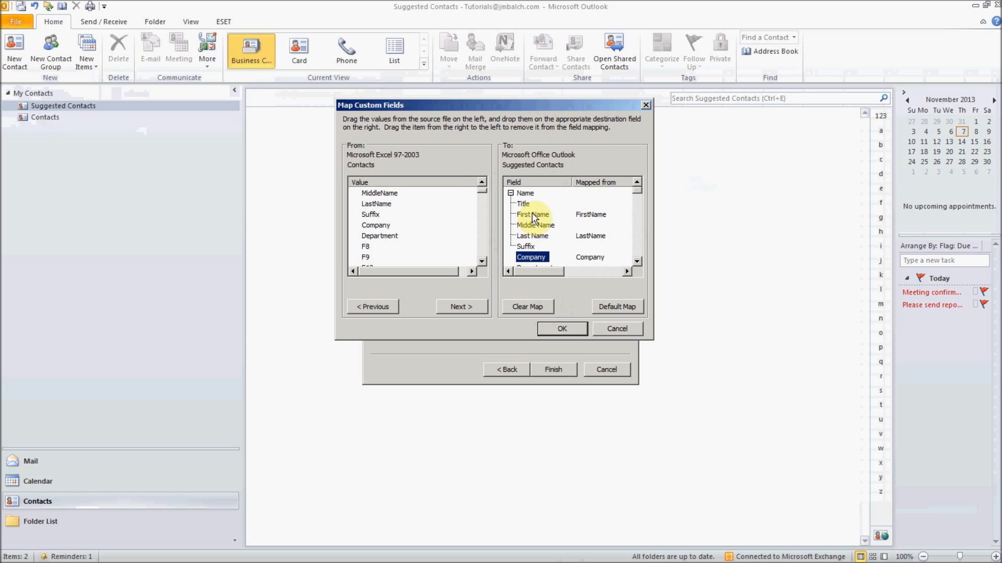
click(570, 329)
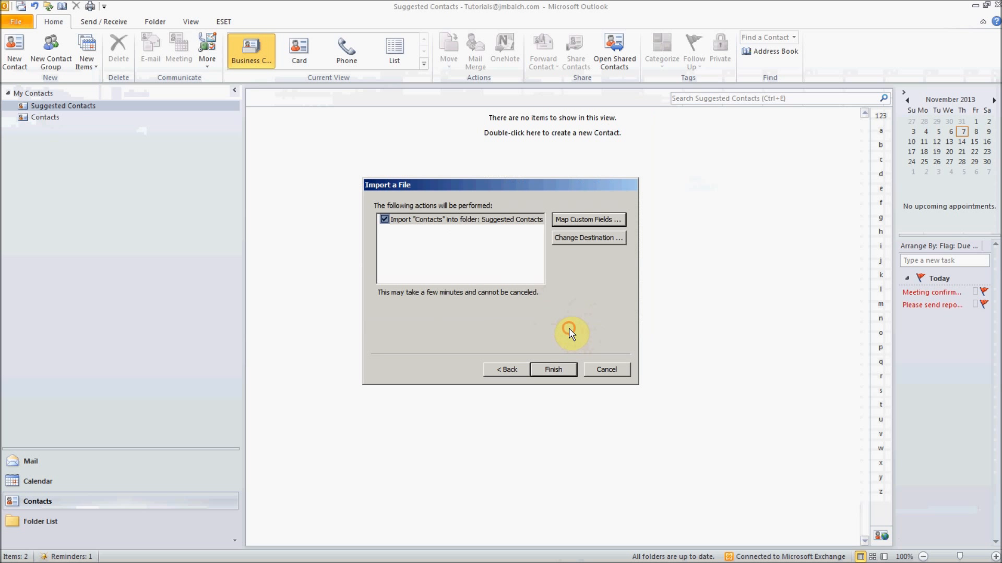
- Run the import and compare the three Carefreeit cards against the original Contacts folder
click(554, 370)
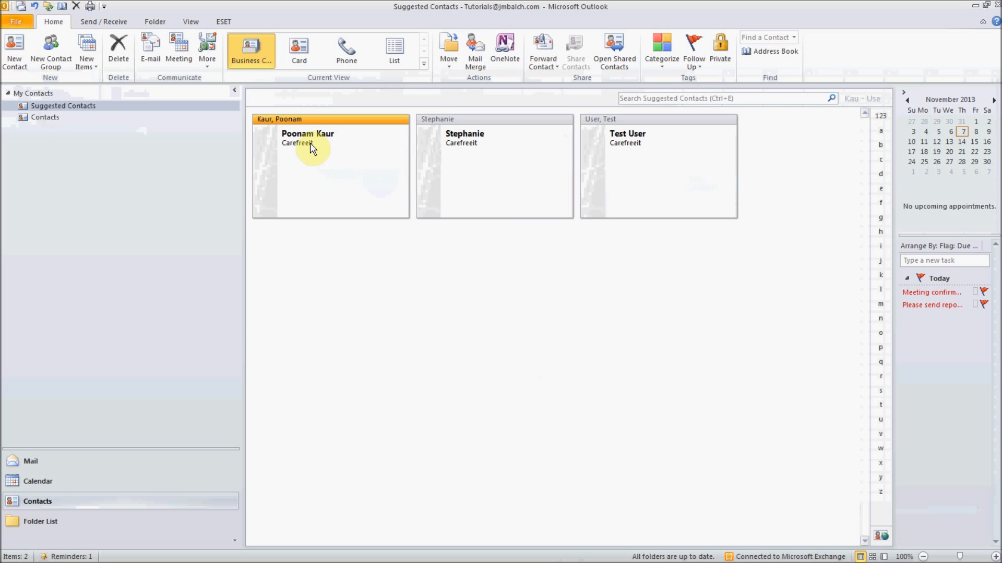
click(325, 135)
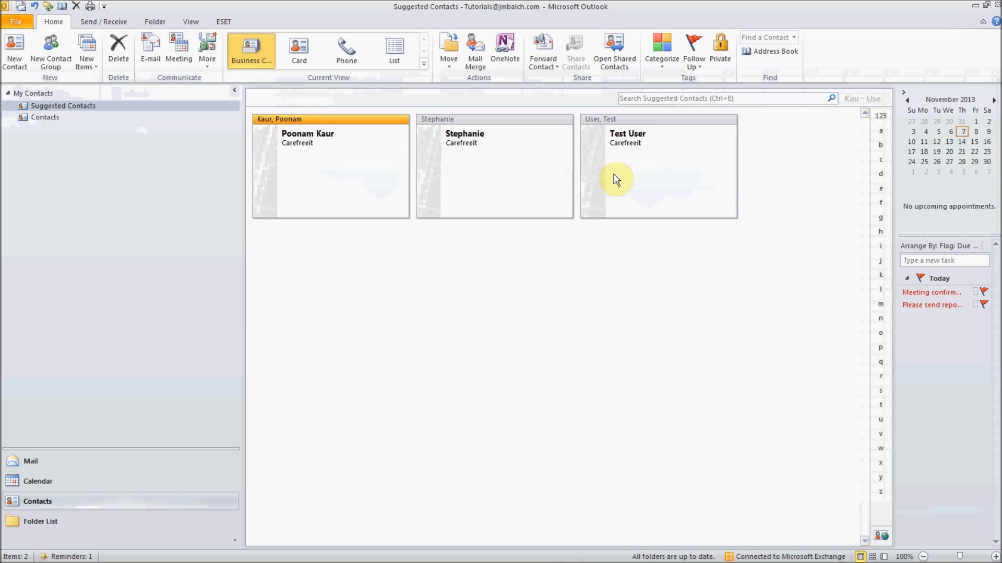
click(48, 117)
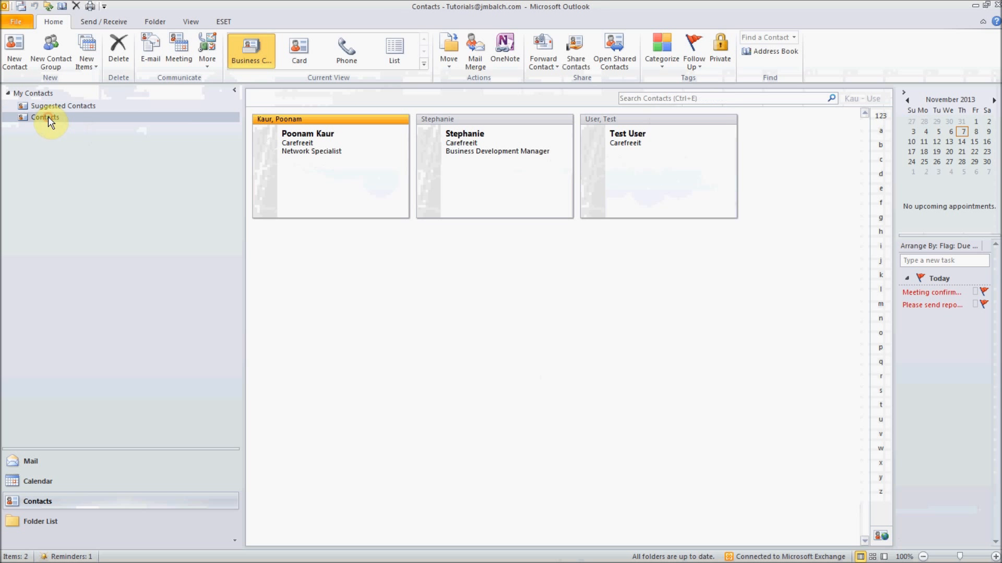
click(59, 108)
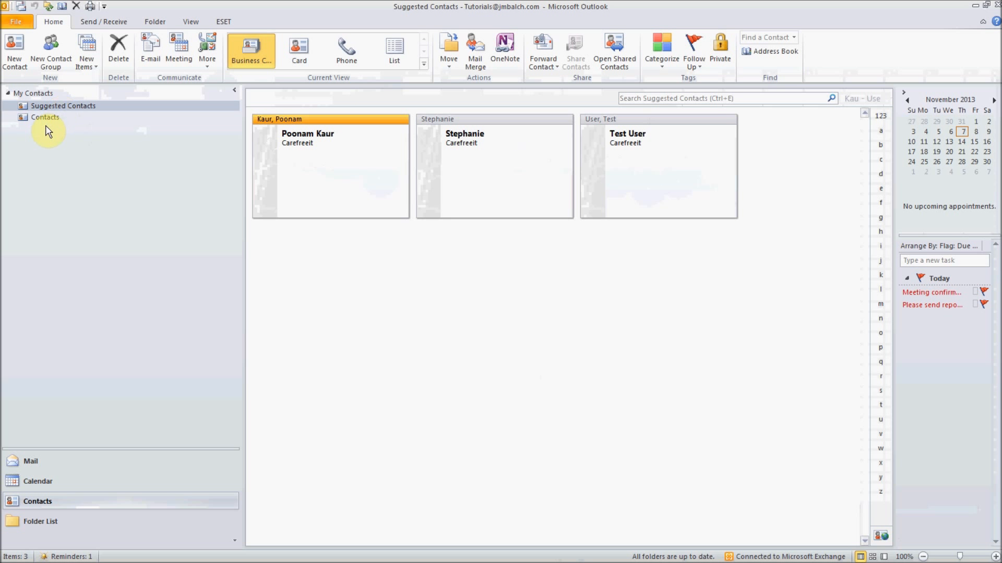
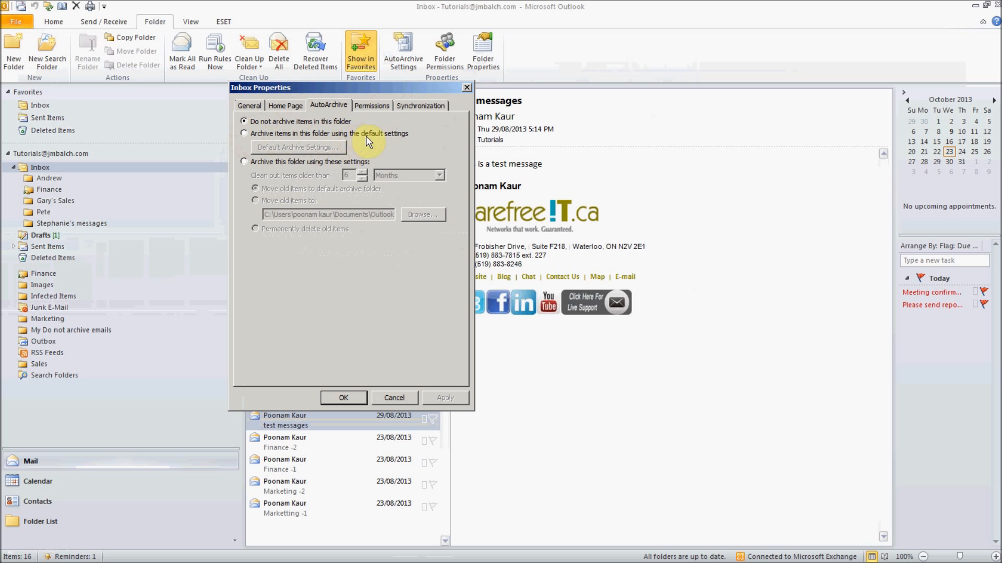
- Make the Inbox use default archive settings and turn off deleting expired items in those defaults
click(263, 134)
click(304, 147)
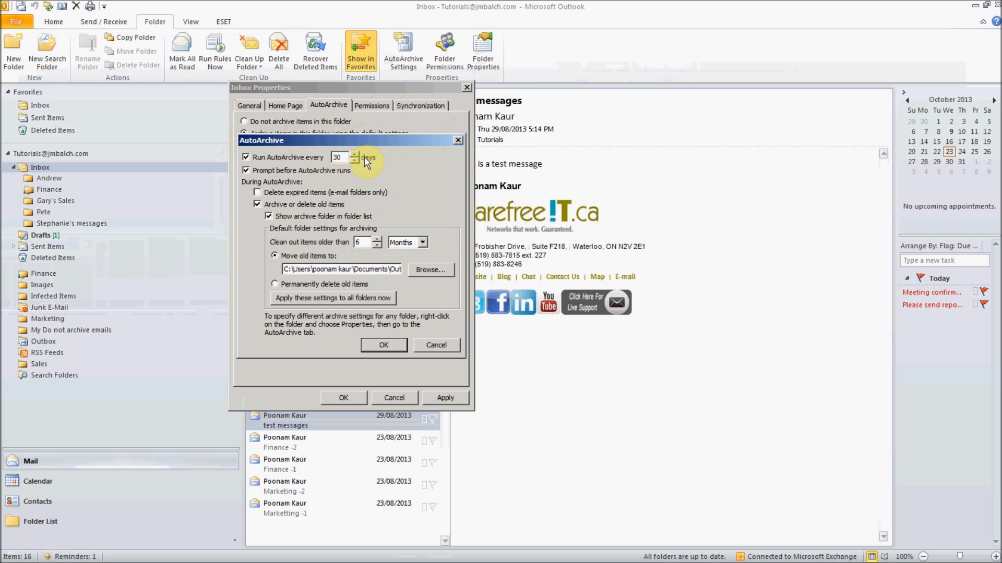
click(266, 157)
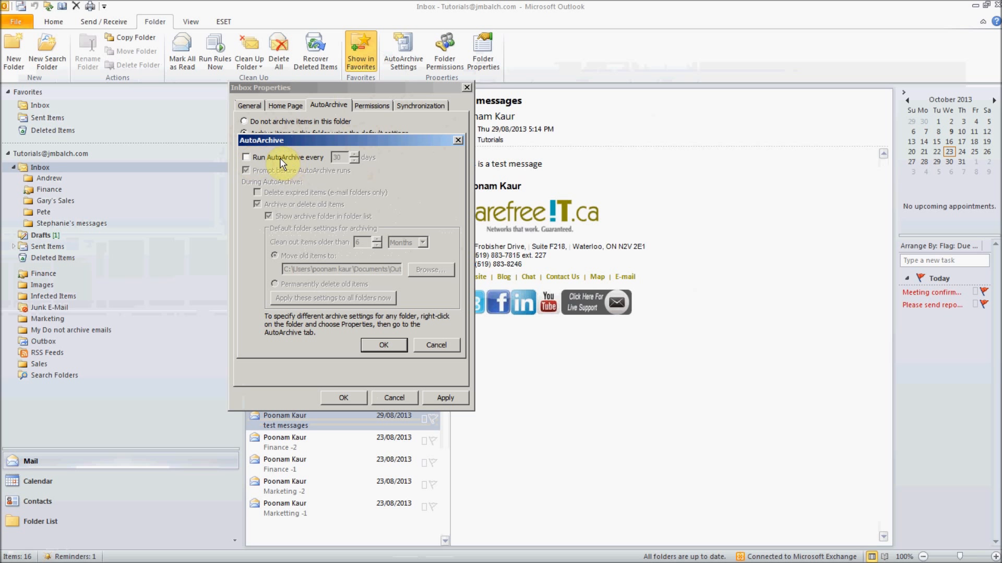
click(246, 158)
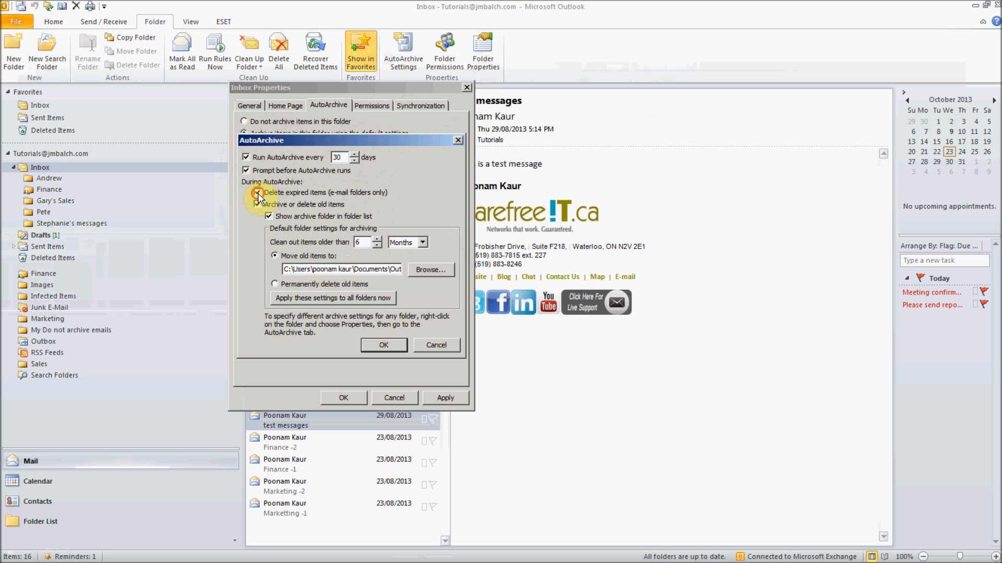
click(257, 192)
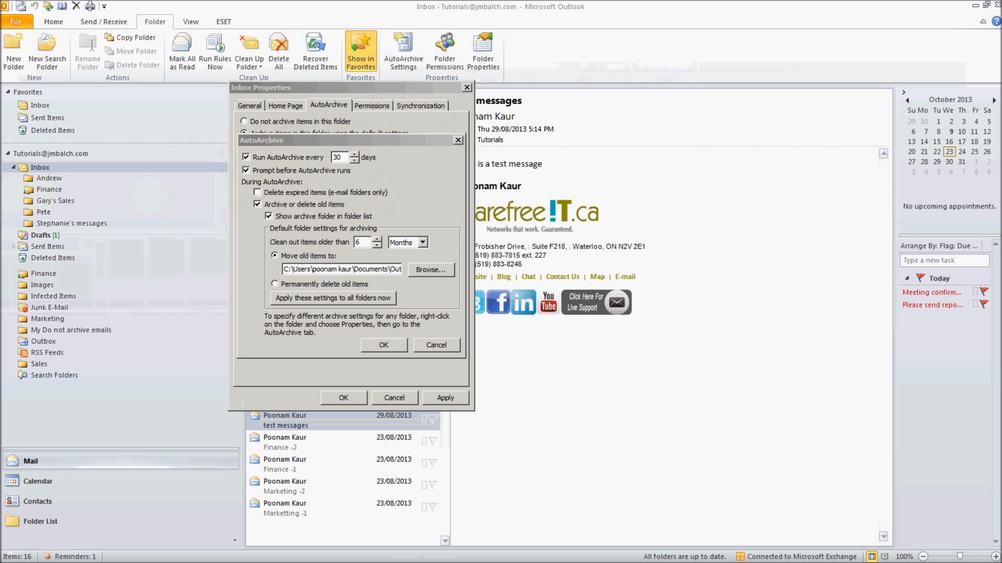
drag(0, 131, 575, 97)
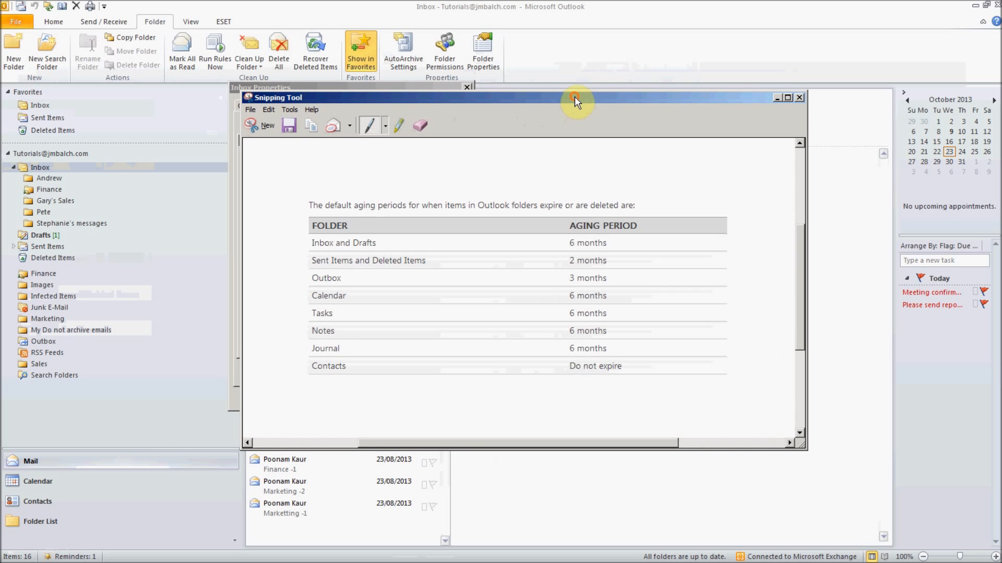
drag(489, 97, 499, 32)
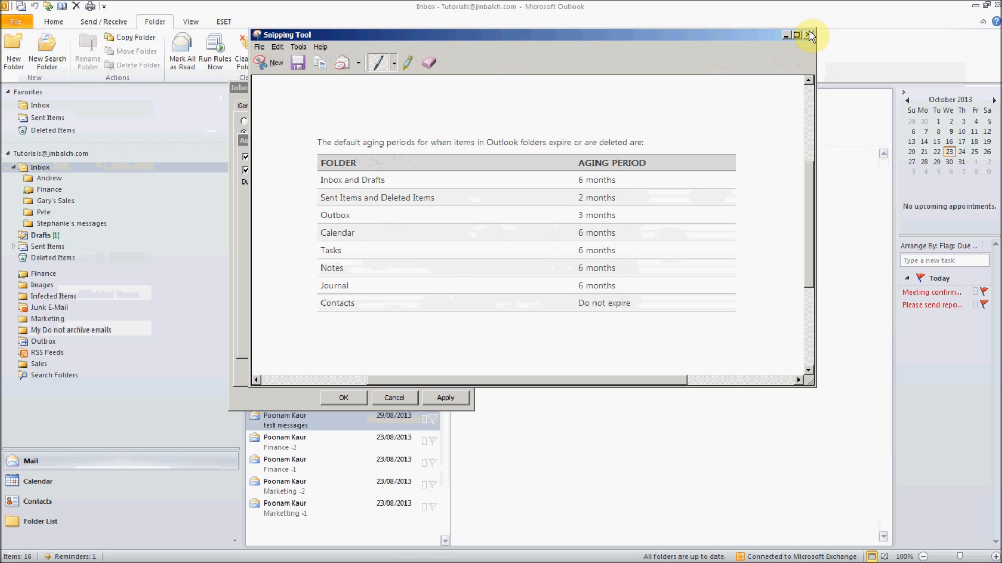
click(784, 36)
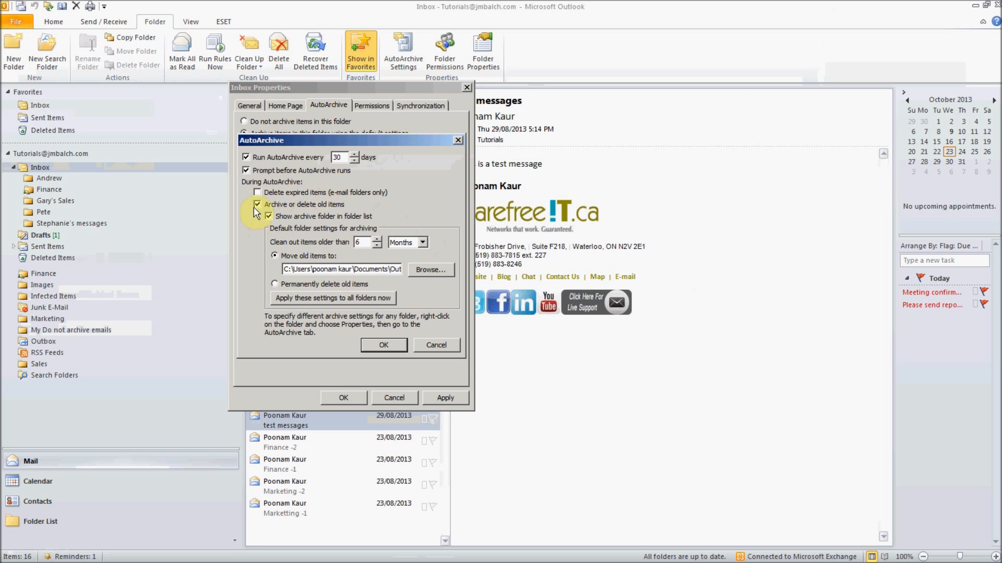
- Keep expired-item deletion off, check the archive file path, and browse for a new location
click(258, 193)
click(258, 192)
drag(347, 270, 424, 269)
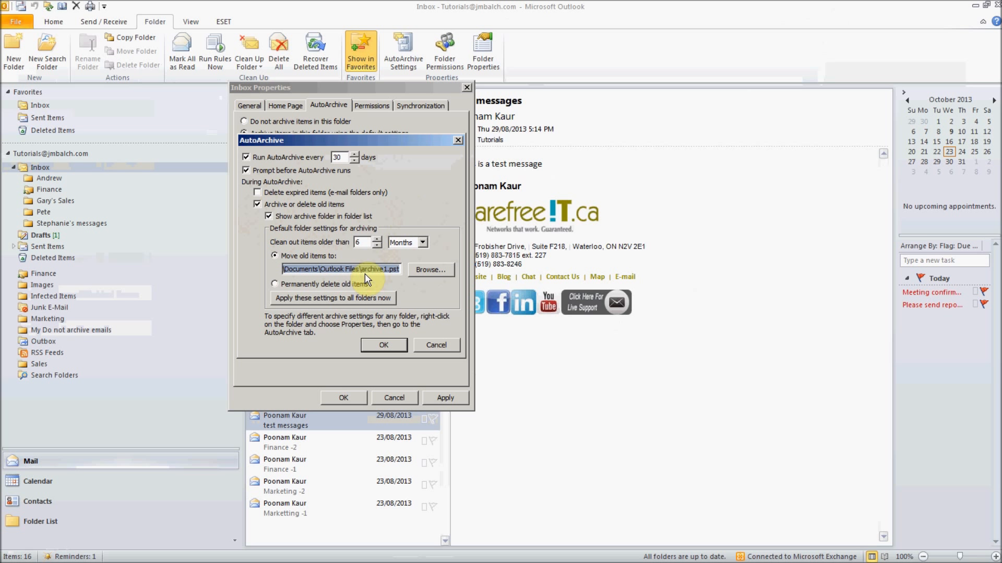
click(440, 267)
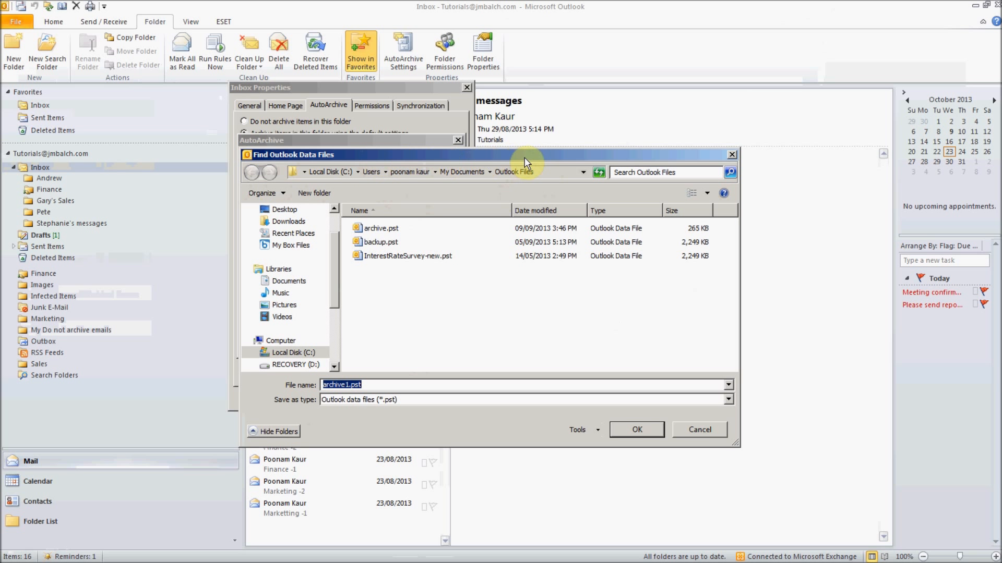
- Set the archive destination to archive1.pst in the z:\poonam folder
click(553, 172)
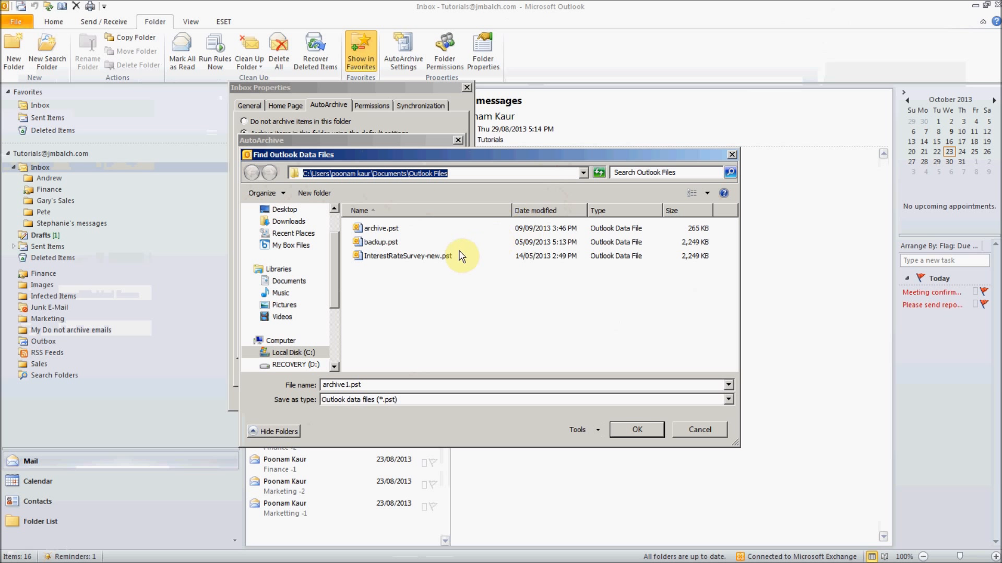
text(z)
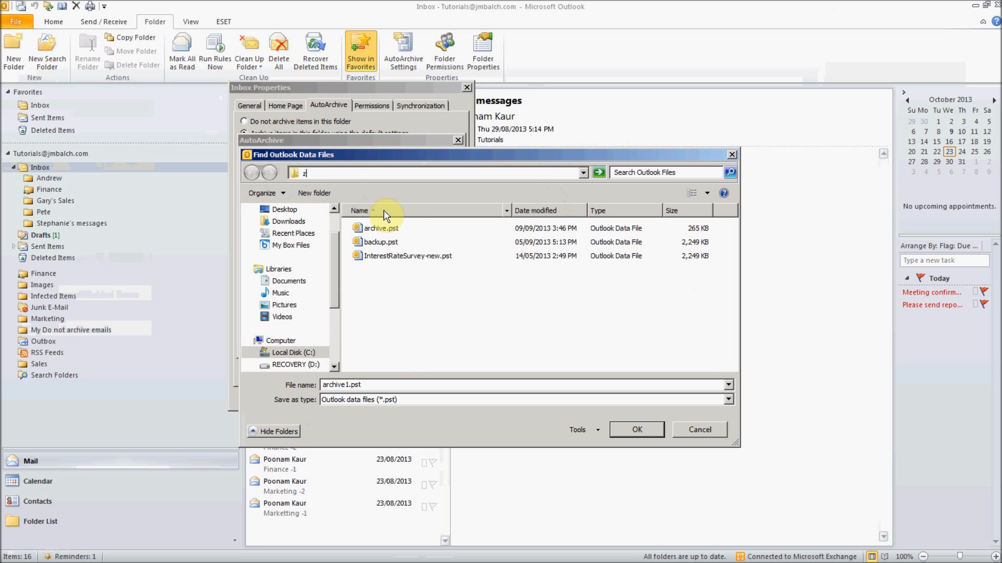
text(:\poonam)
key(Return)
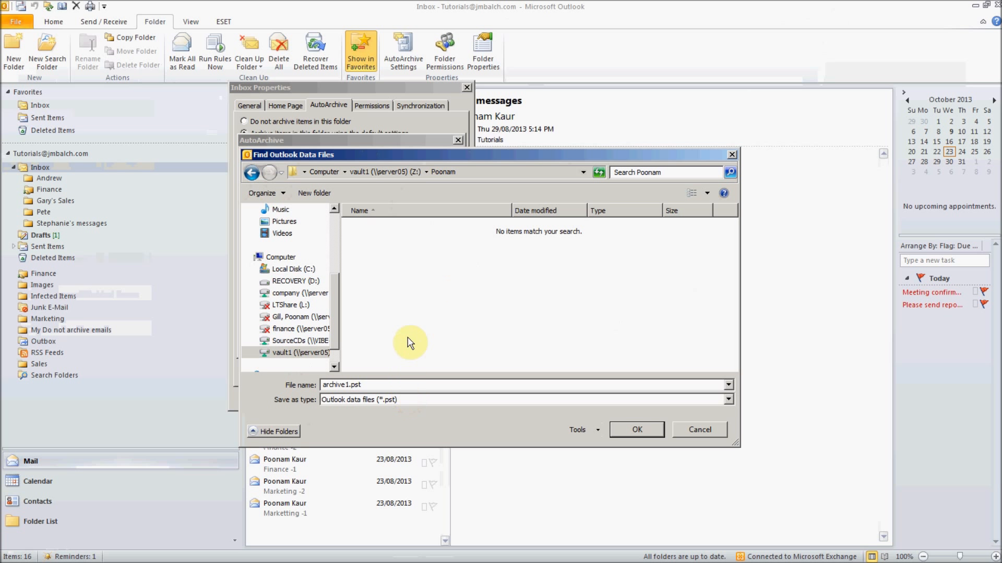
drag(373, 385, 274, 386)
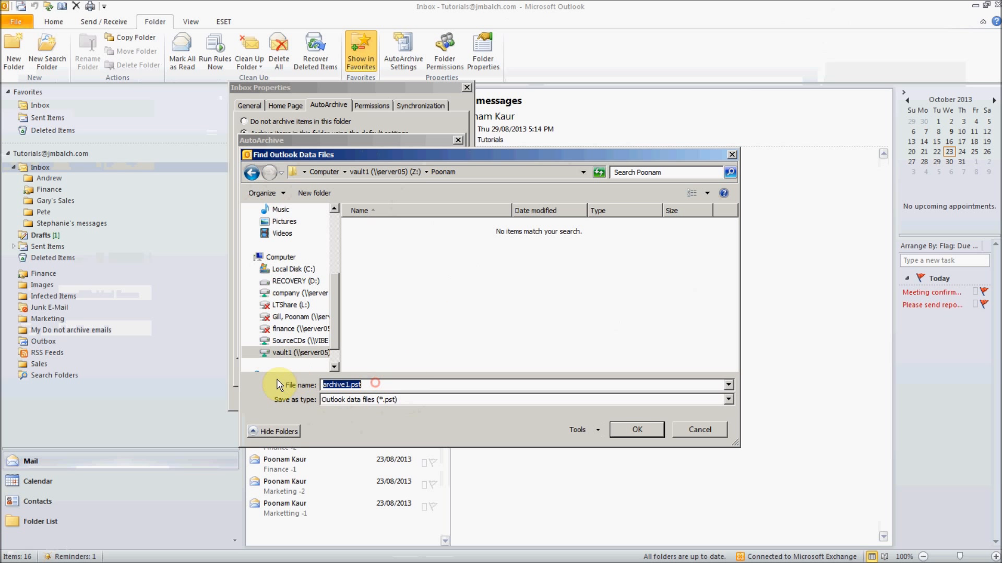
click(646, 429)
click(649, 432)
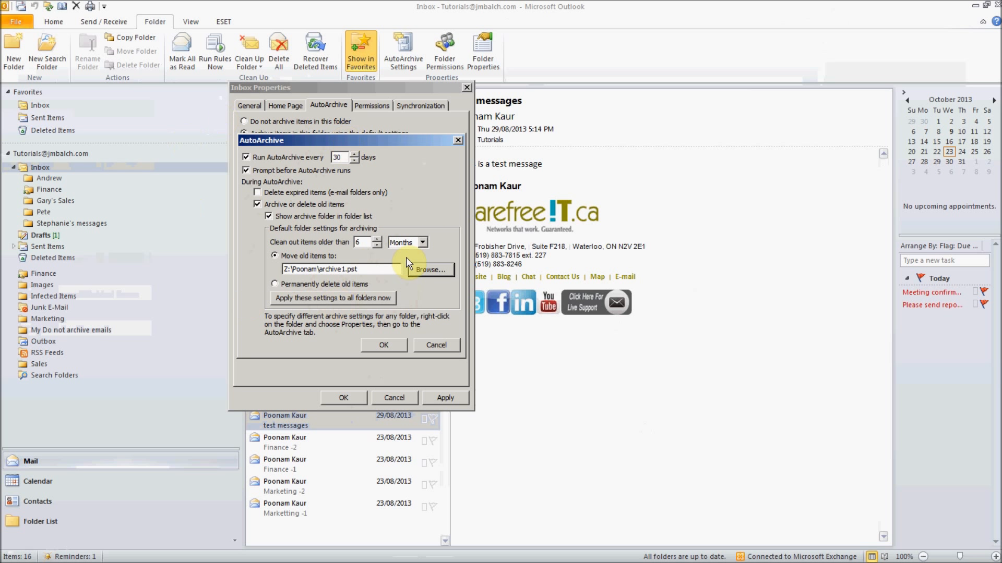
- Move items older than 3 Months to archive1.pst and save the AutoArchive defaults
click(365, 299)
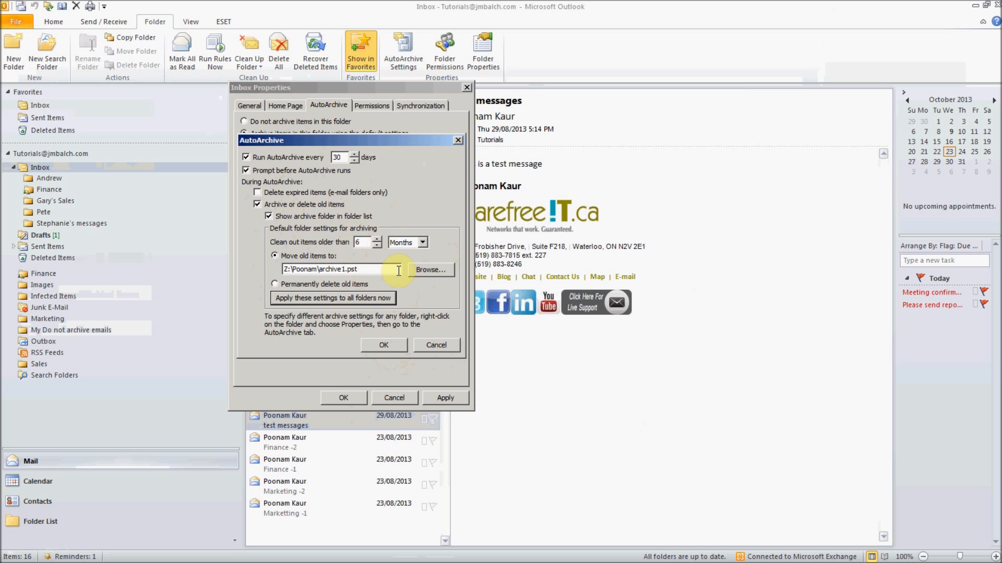
click(274, 285)
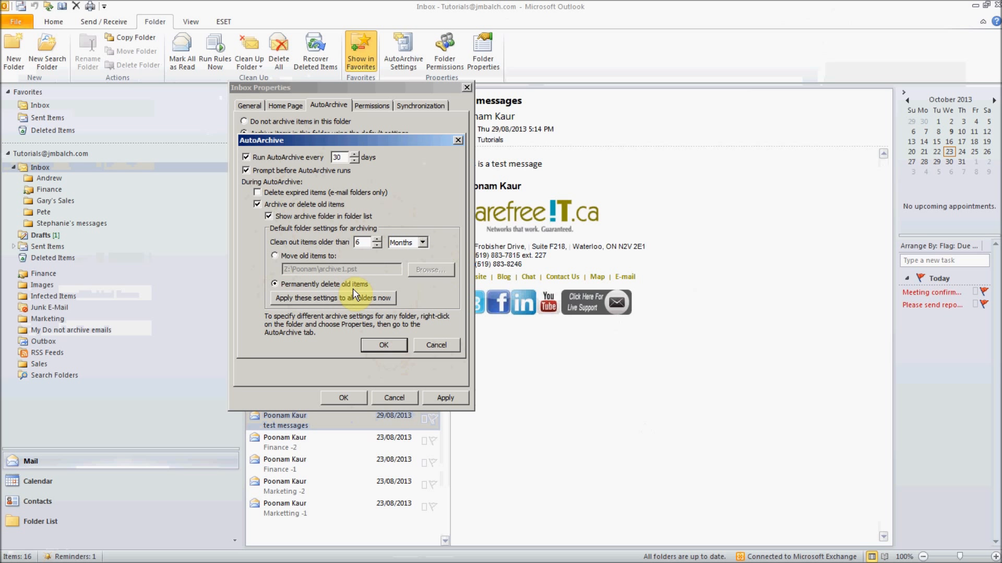
click(376, 239)
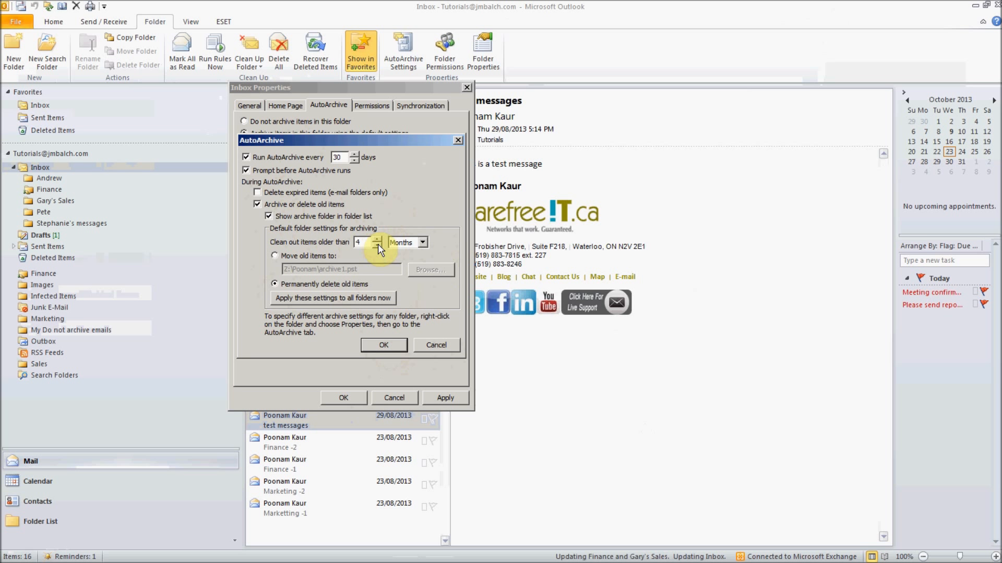
click(418, 243)
click(421, 214)
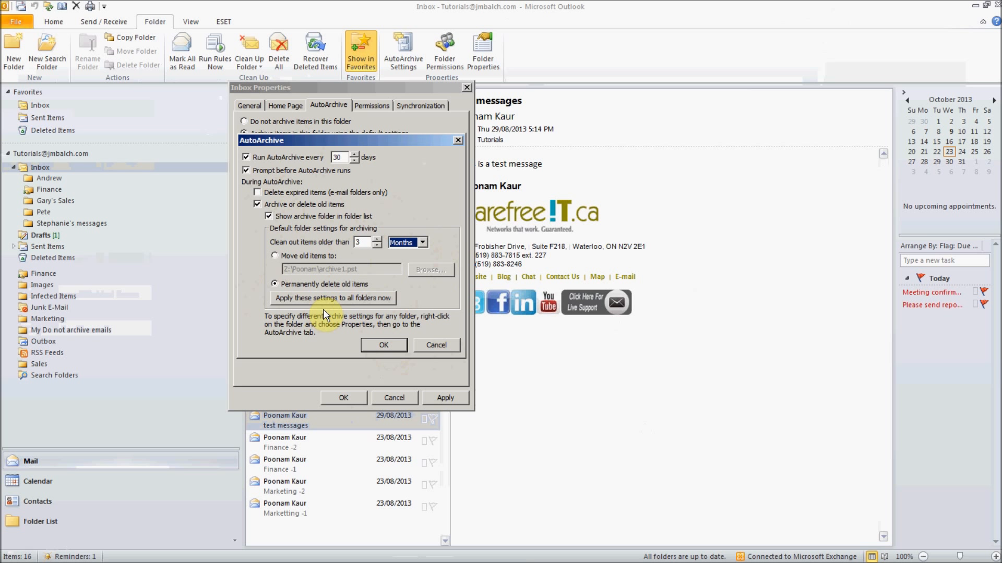
click(294, 255)
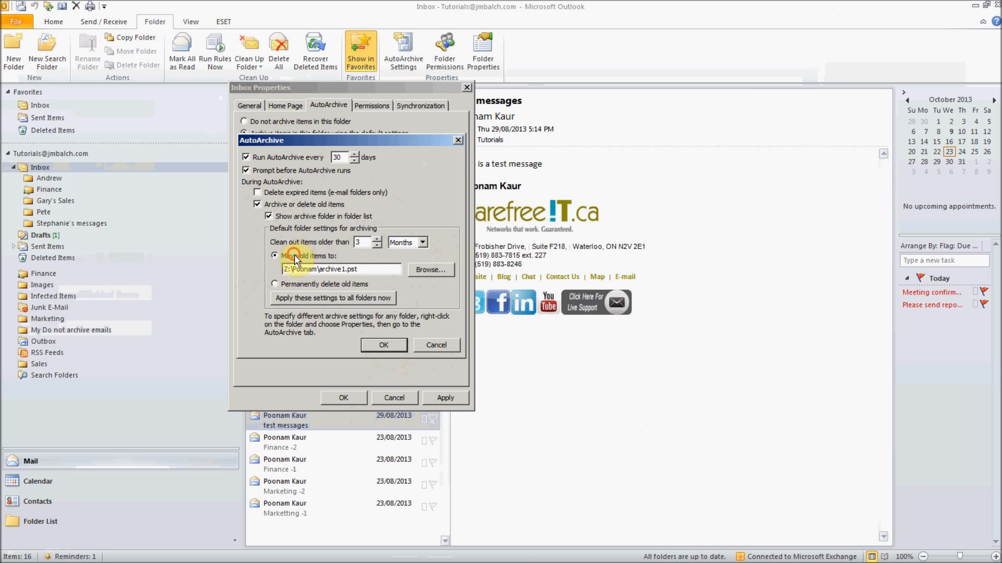
click(390, 346)
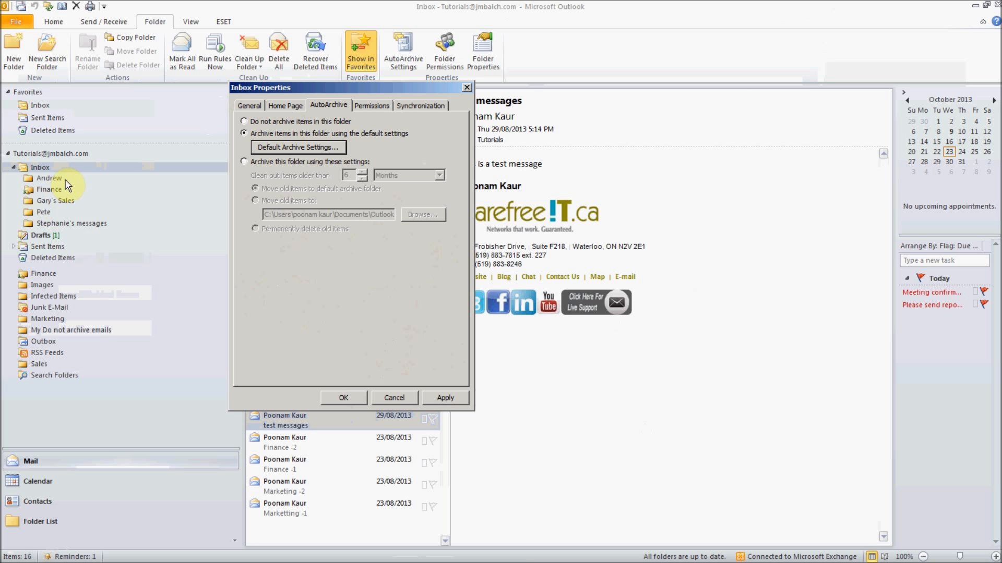
- Close the Inbox properties and set the 'My Do not archive emails' folder to not archive
click(400, 398)
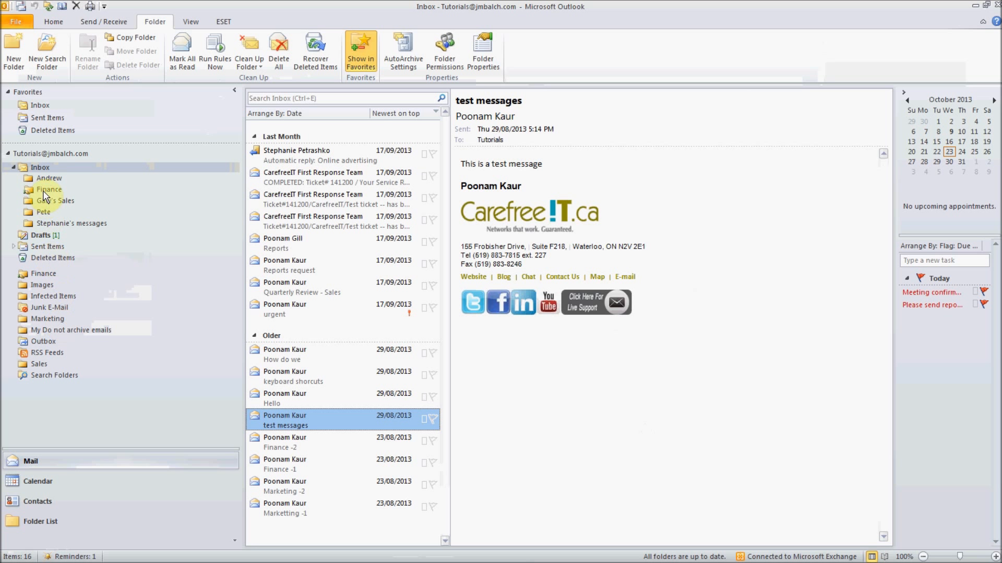
click(45, 330)
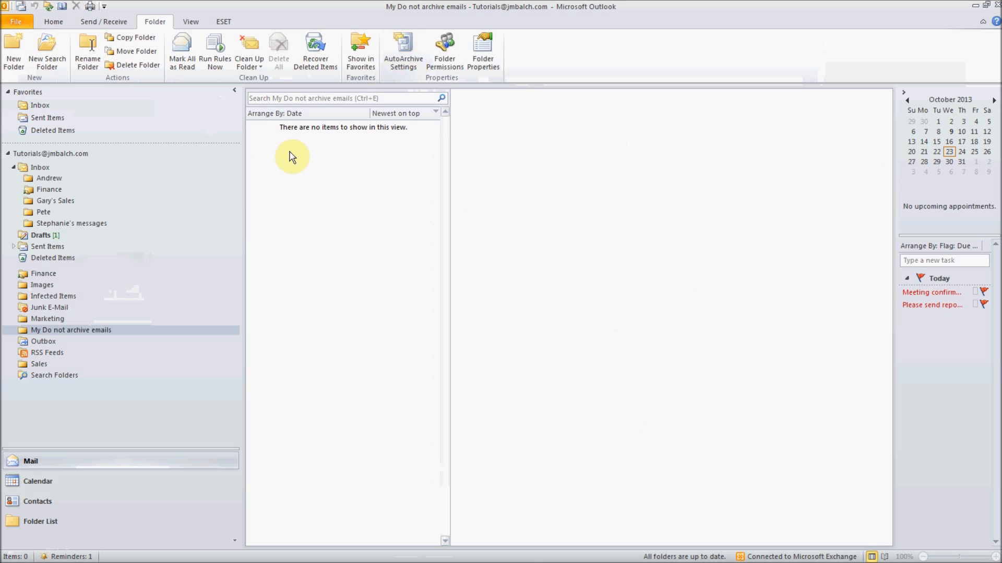
click(403, 58)
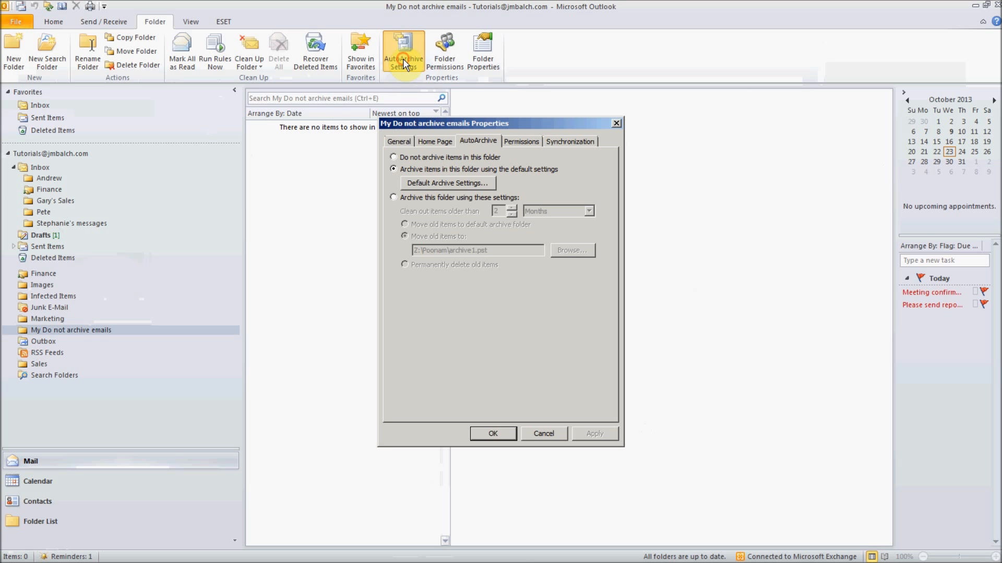
click(409, 156)
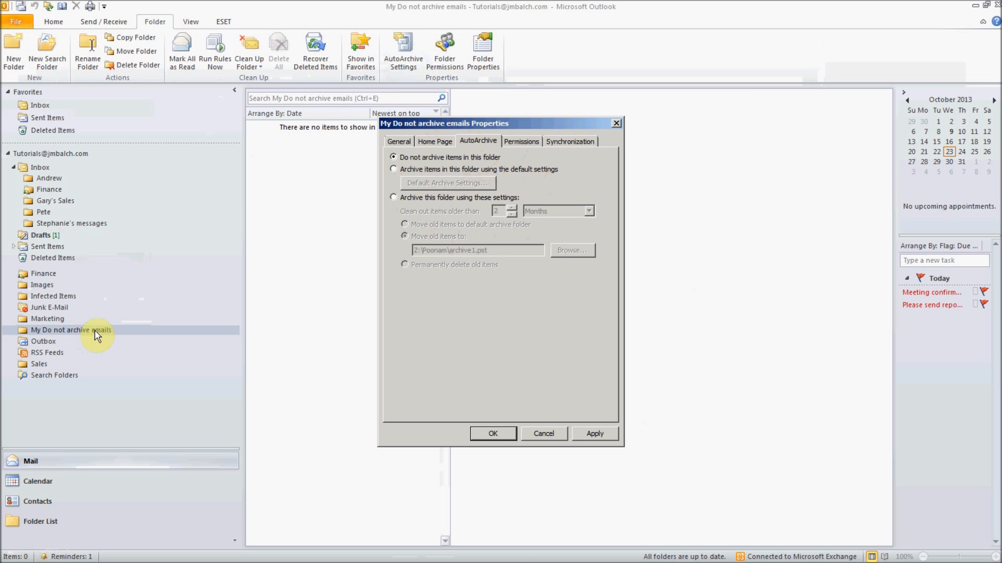
click(594, 434)
click(505, 434)
- Review the sales folder's AutoArchive options and defaults, then cancel without saving changes
click(50, 201)
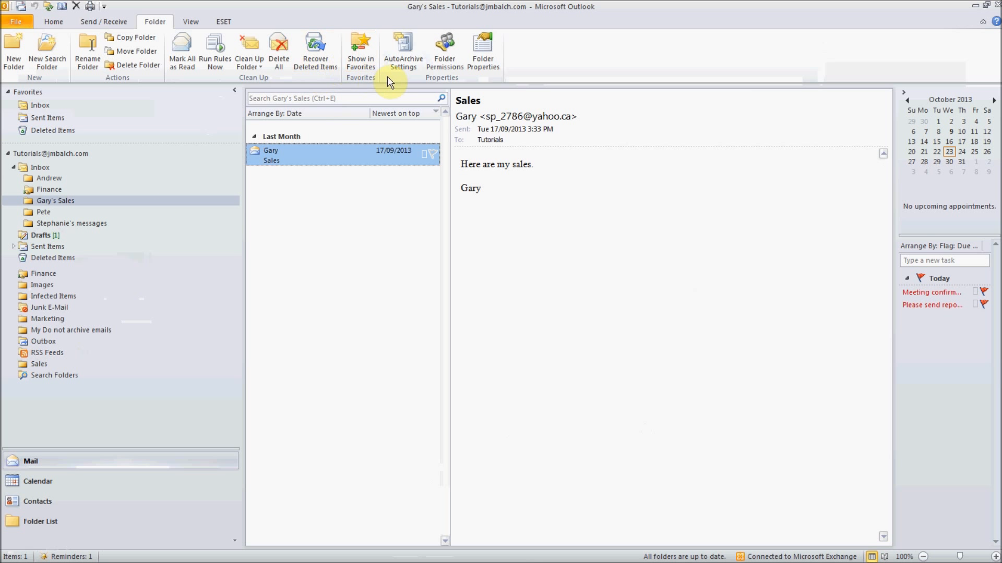
click(412, 66)
click(405, 158)
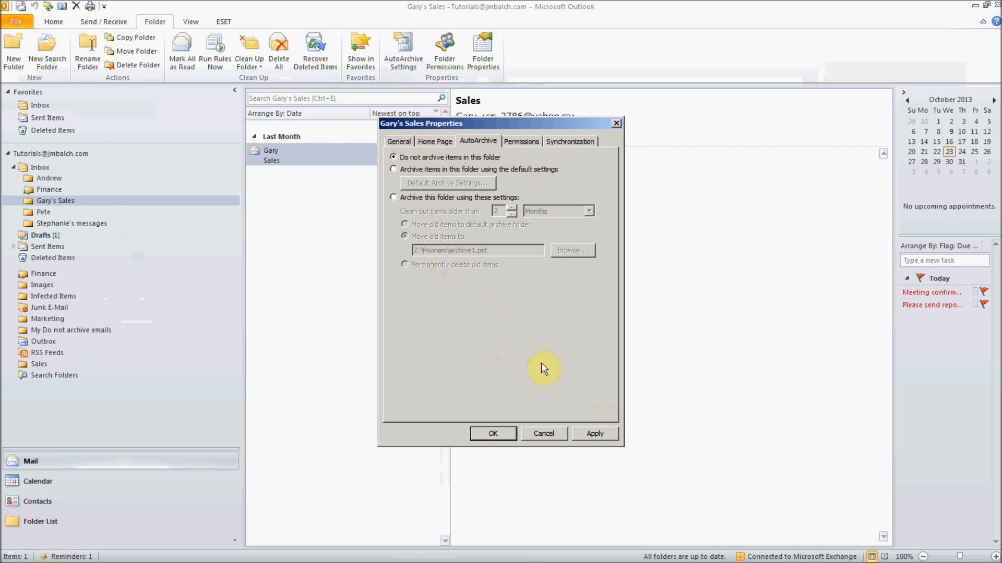
click(454, 169)
click(448, 182)
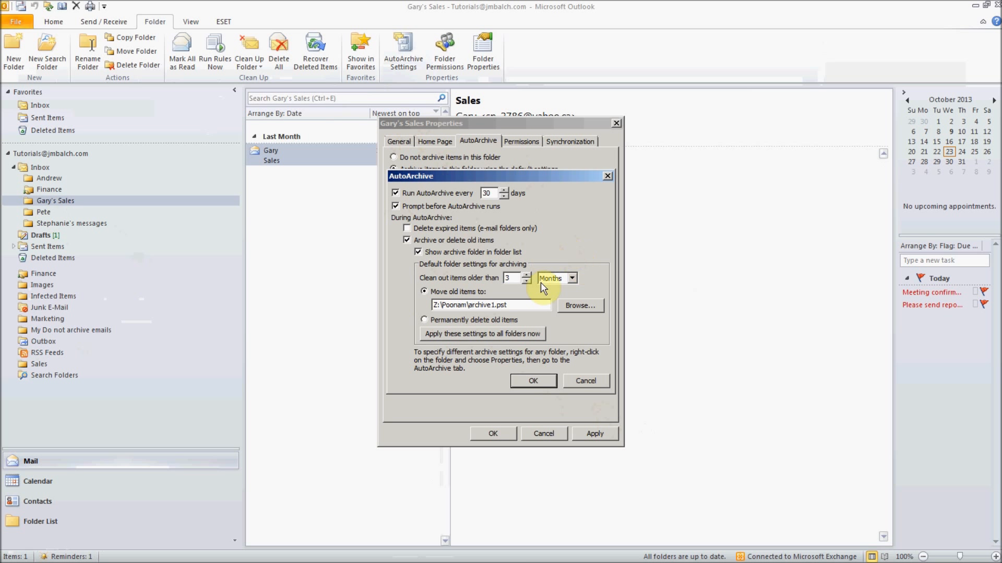
click(581, 381)
click(581, 381)
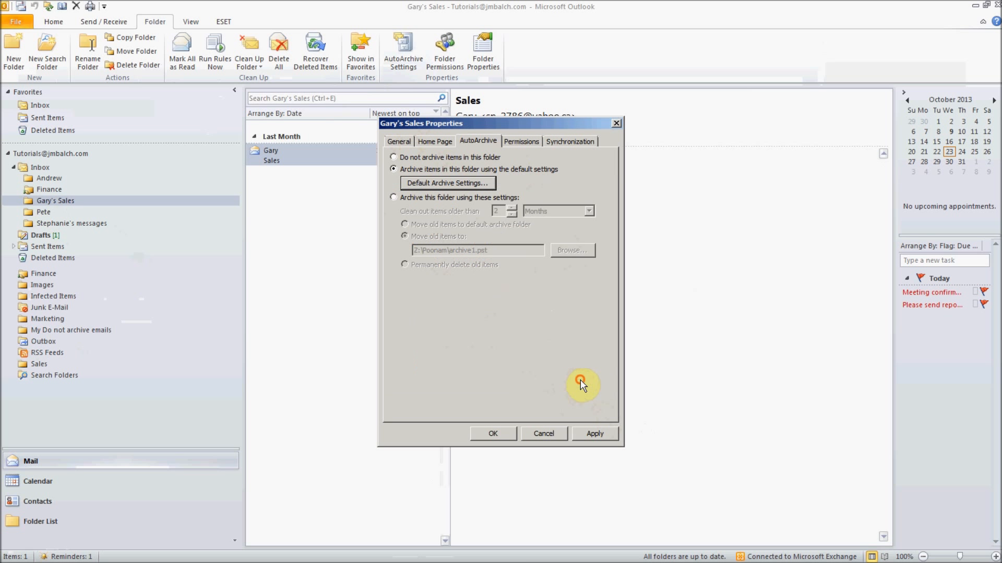
click(547, 435)
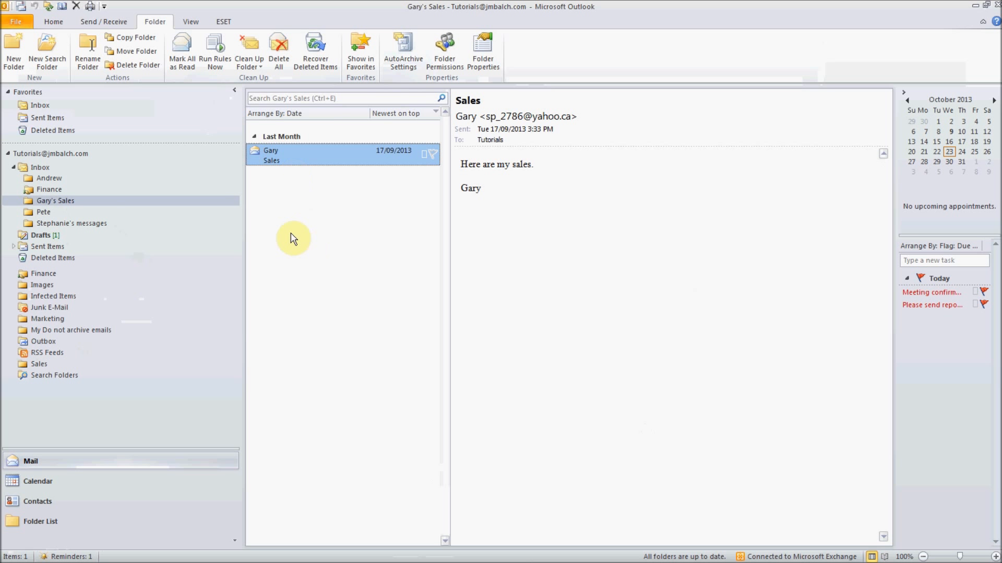
- Open the manual Archive dialog from Cleanup Tools and choose the Outbox folder
click(23, 21)
click(154, 351)
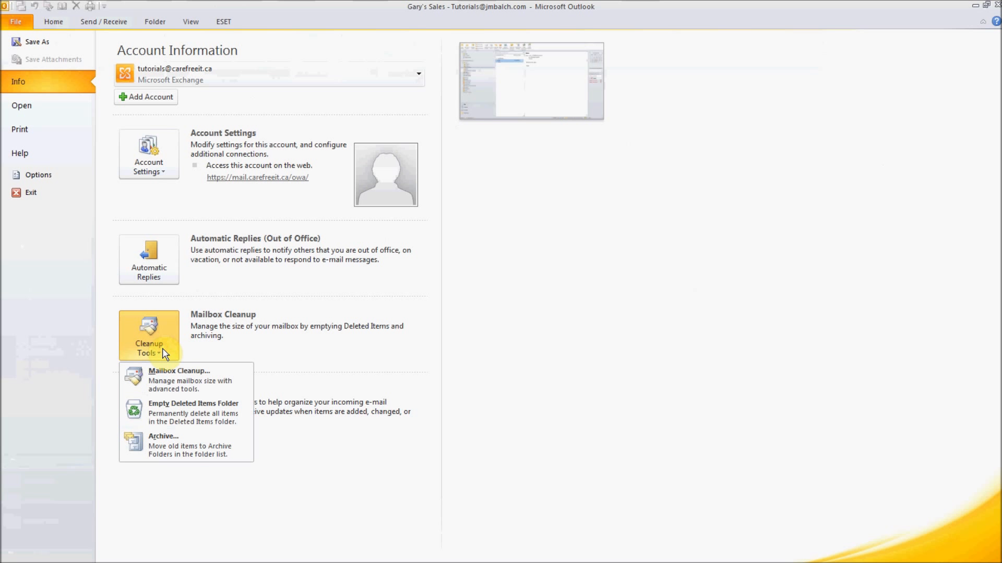
click(172, 444)
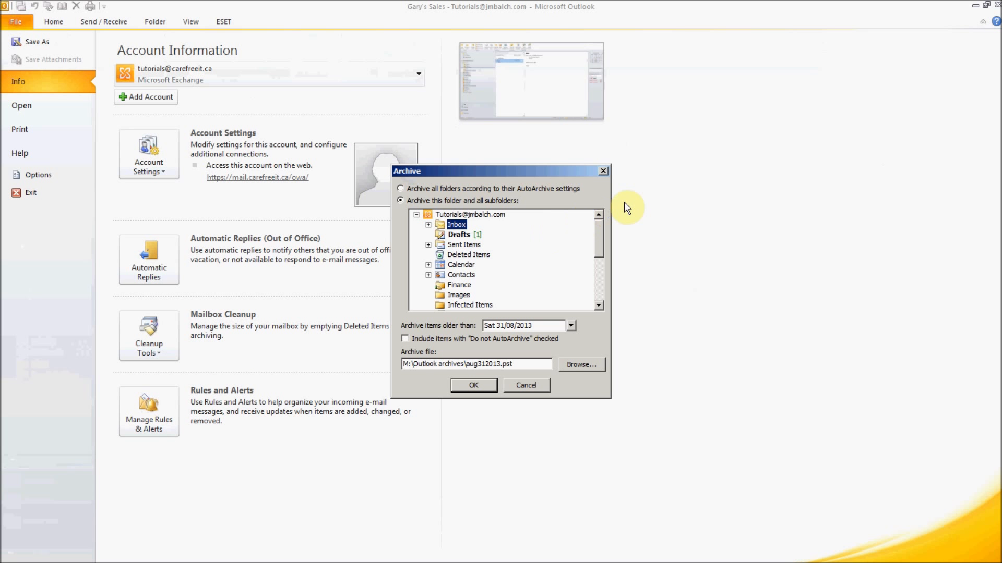
click(428, 190)
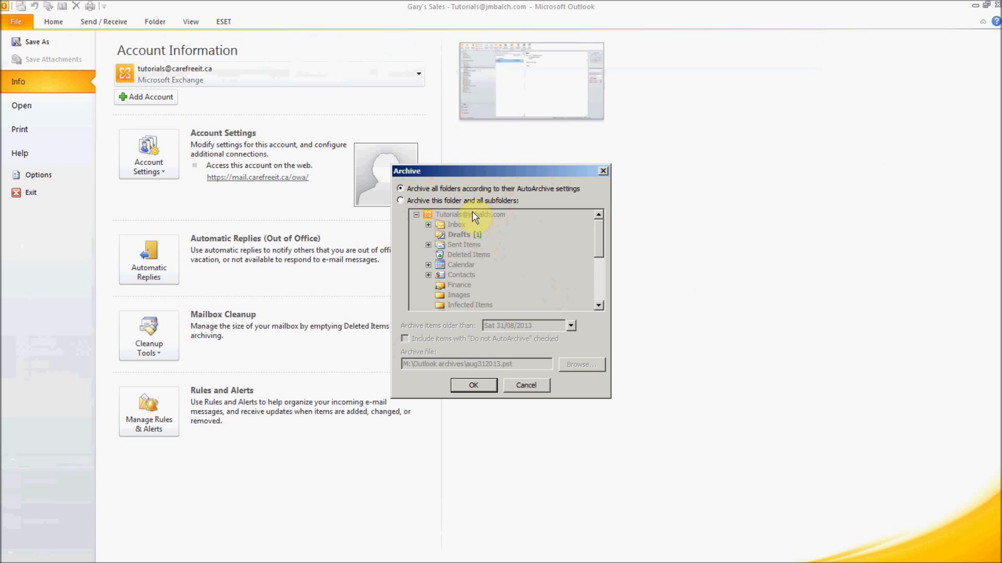
click(480, 200)
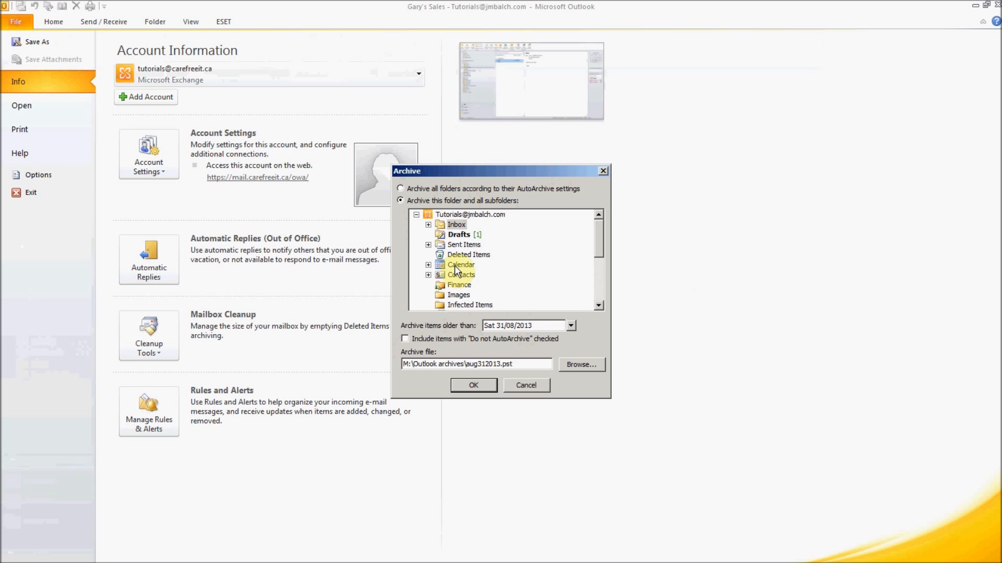
drag(599, 250, 601, 302)
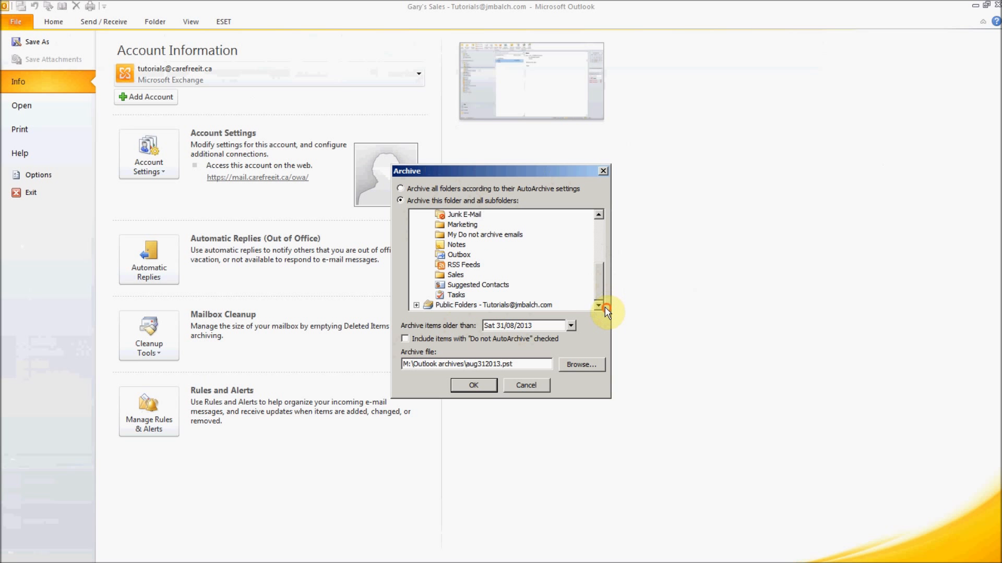
click(461, 254)
- Keep the 31/08/2013 cutoff, include Do not AutoArchive items, and select the archive file path
click(549, 327)
drag(521, 365, 372, 361)
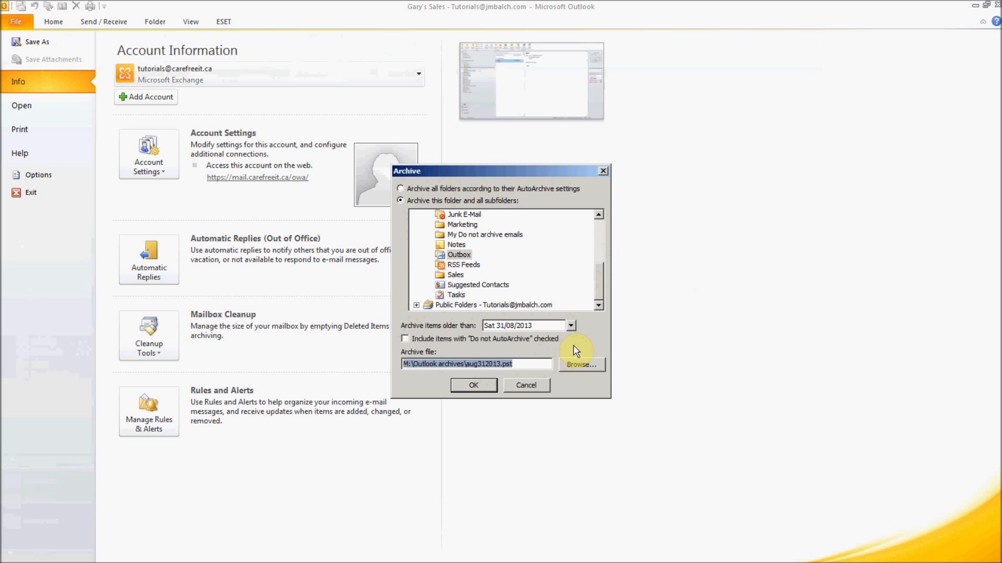
click(405, 340)
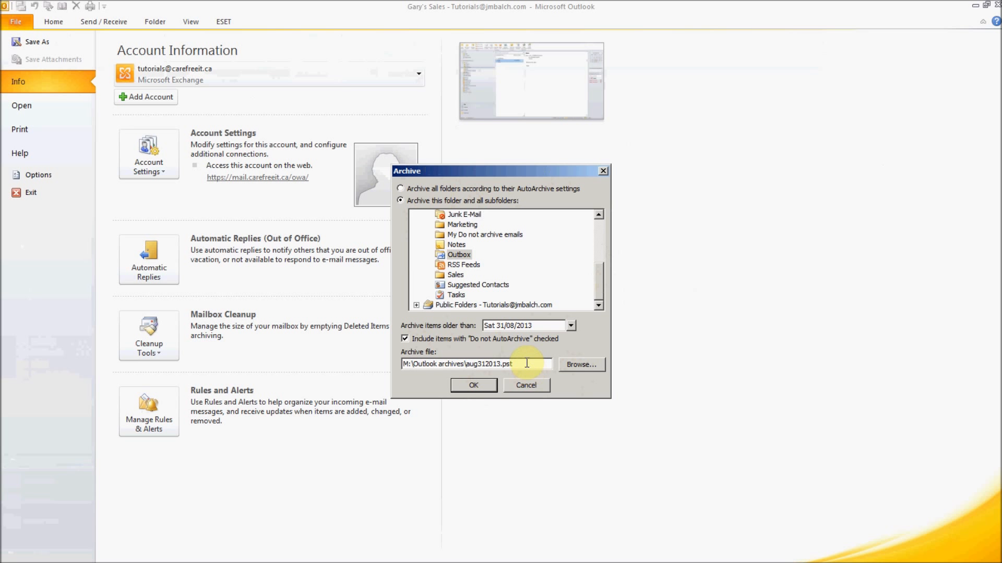
drag(528, 363, 393, 357)
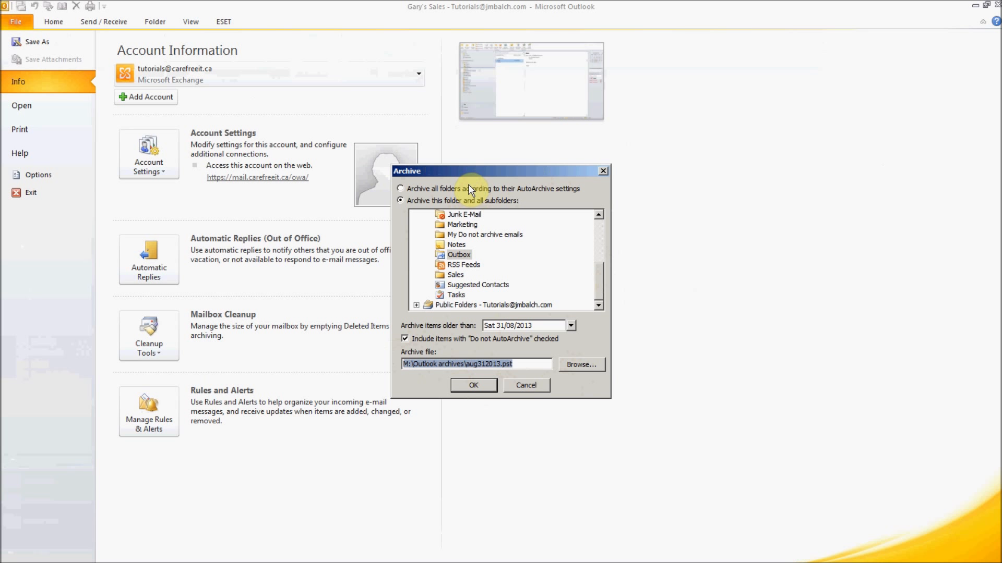
- Replace the invalid path with z:\poonam\myarchive.pst and archive all folders by their AutoArchive settings
click(476, 385)
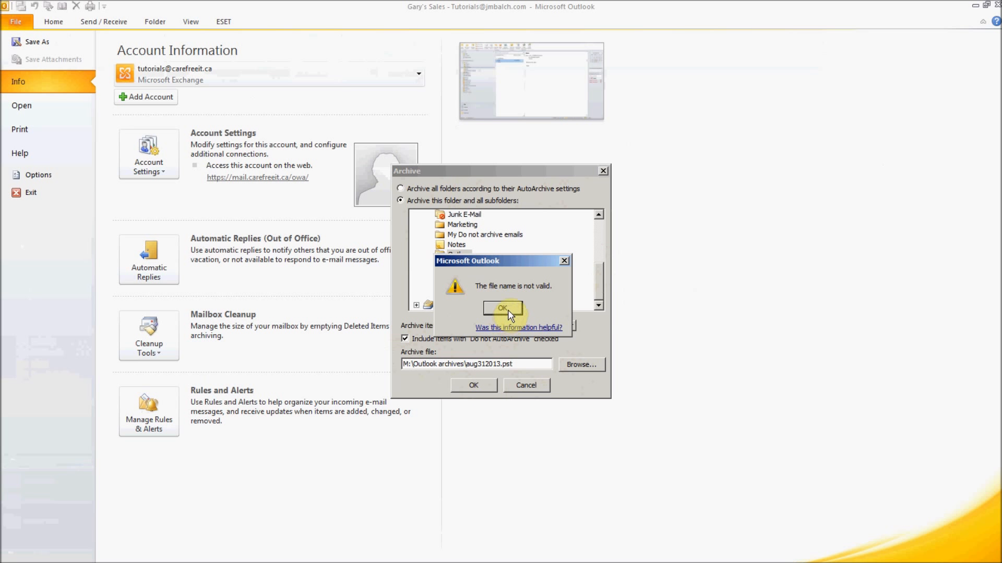
click(504, 310)
click(514, 364)
drag(514, 363, 347, 359)
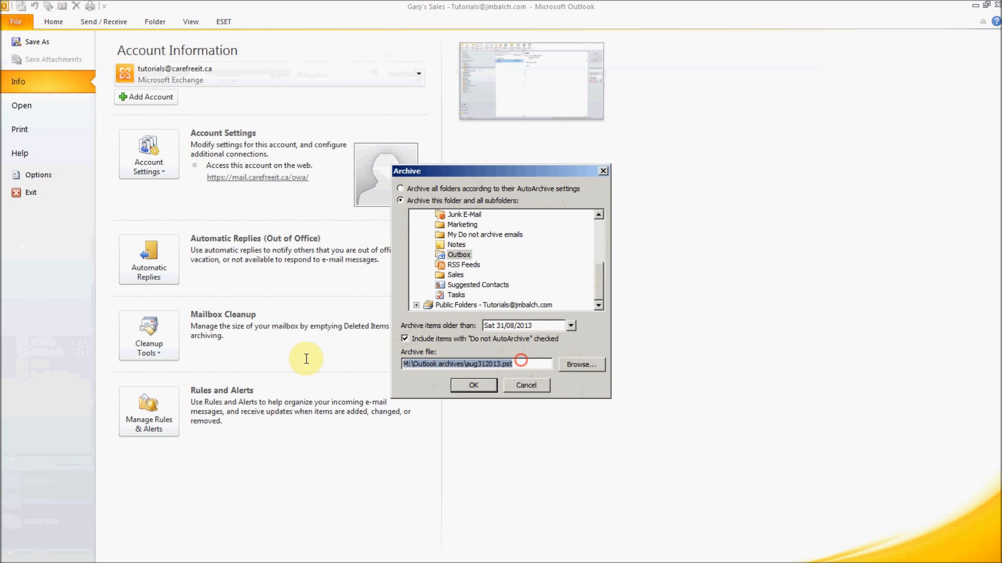
text(z)
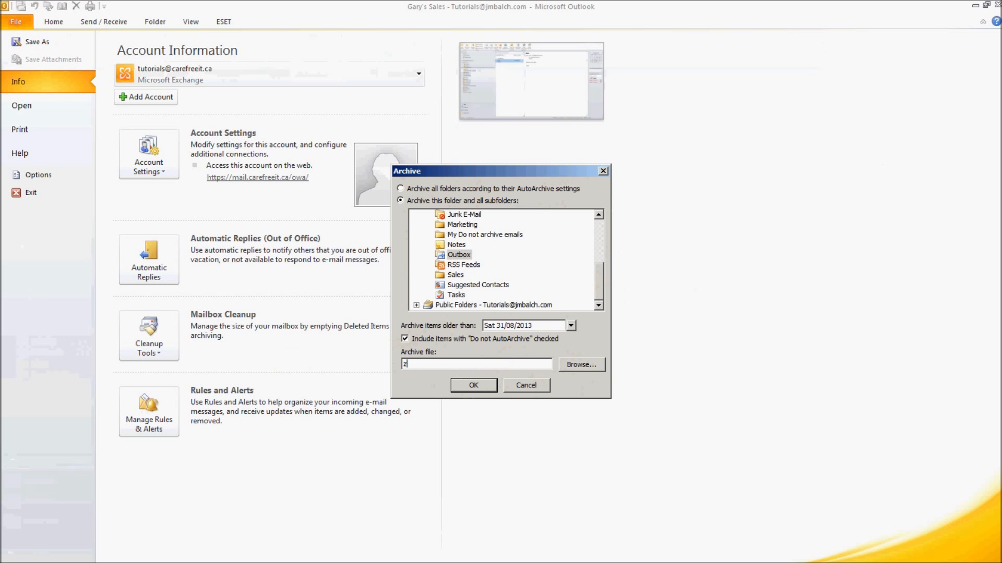
text(:\poonam\myarchive.pst)
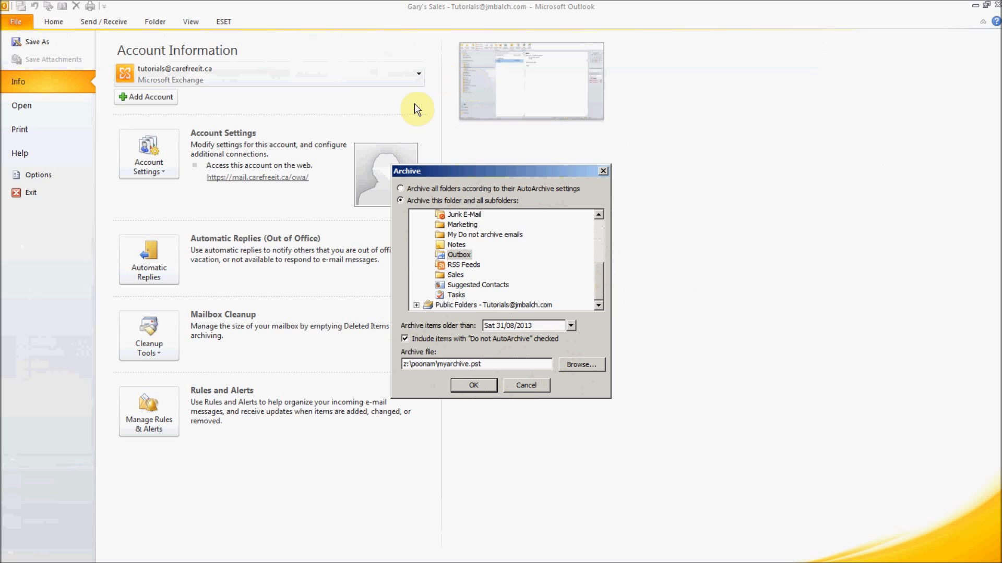
click(409, 189)
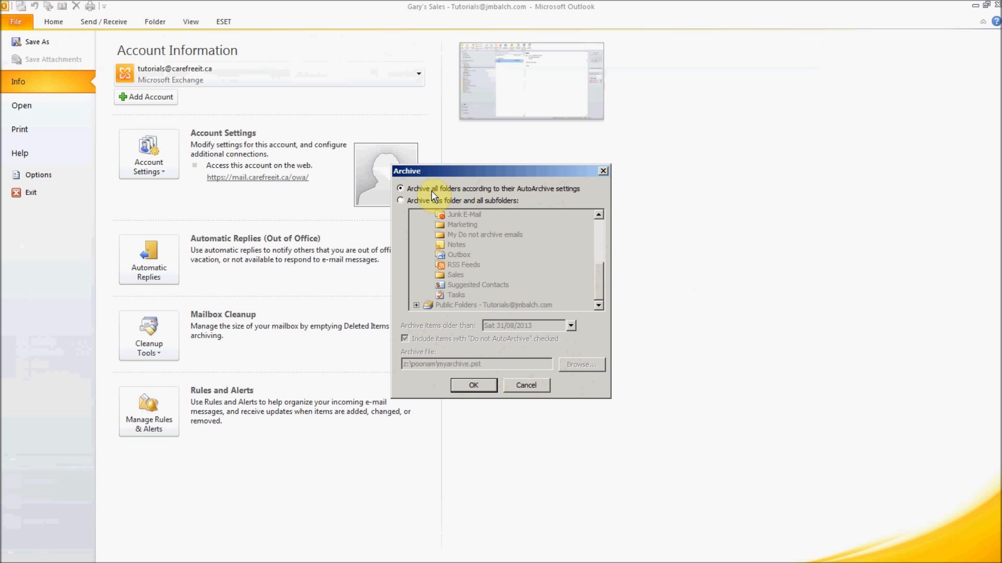
click(475, 386)
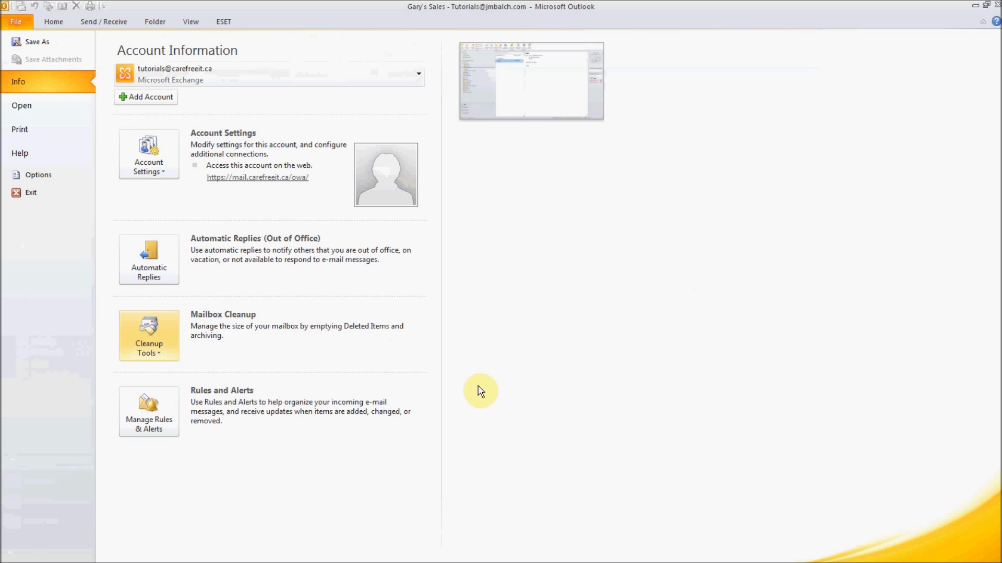
- Return to the mail view and expand the Archives folder in the navigation pane
click(51, 22)
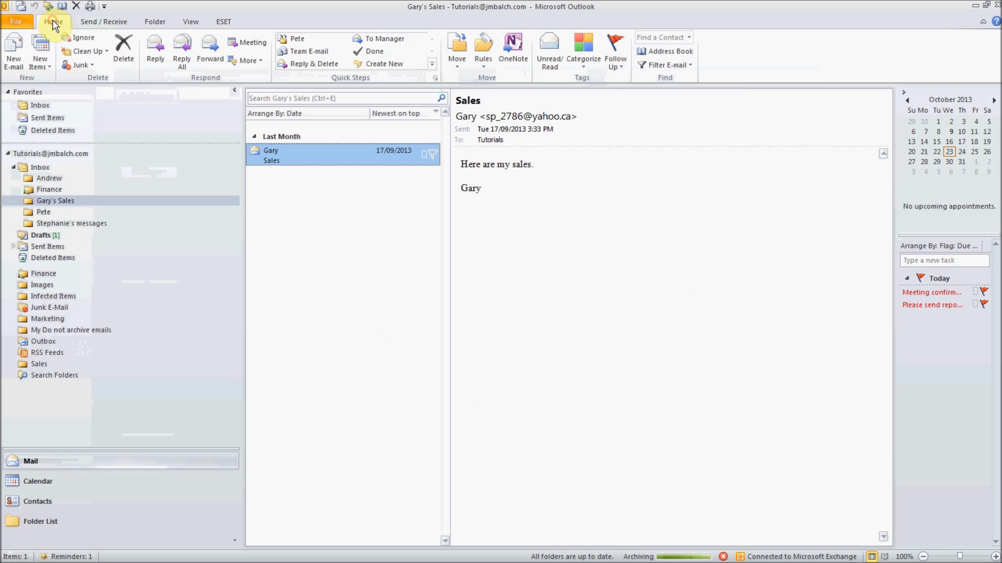
click(516, 256)
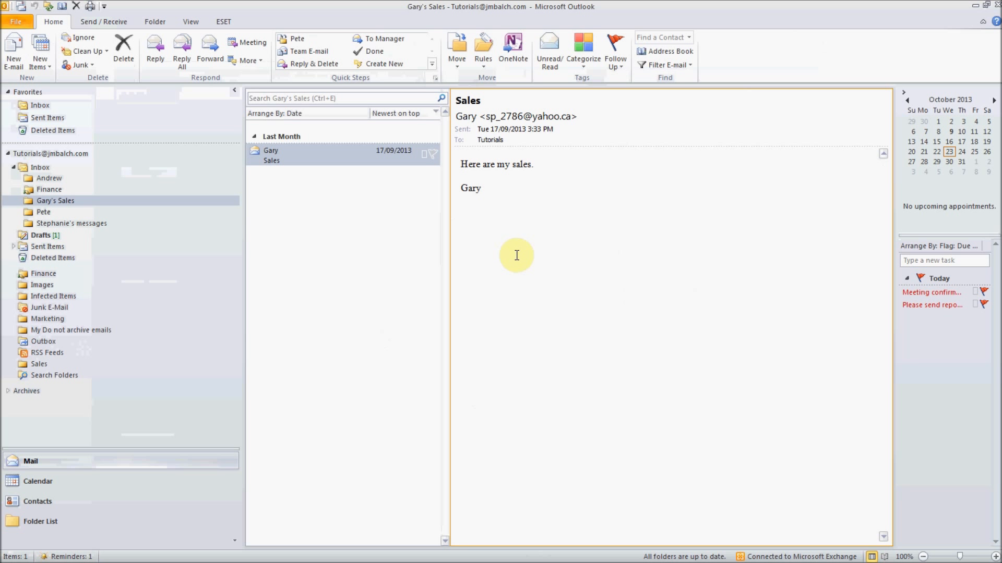
click(8, 391)
drag(232, 312, 239, 424)
- Expand the archived Inbox and view each subfolder, including Finance and sales
click(14, 333)
click(49, 345)
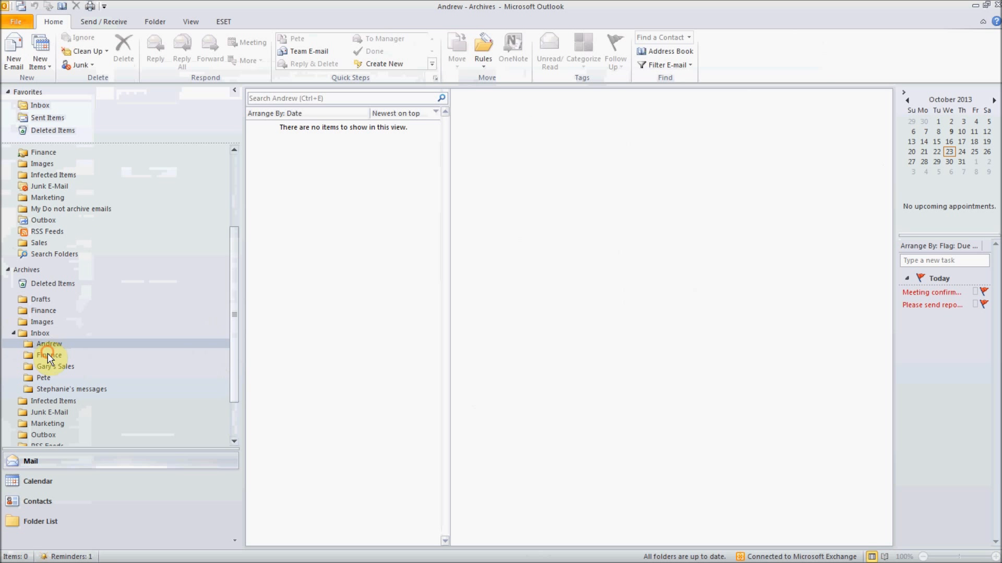
click(48, 354)
click(50, 366)
click(47, 378)
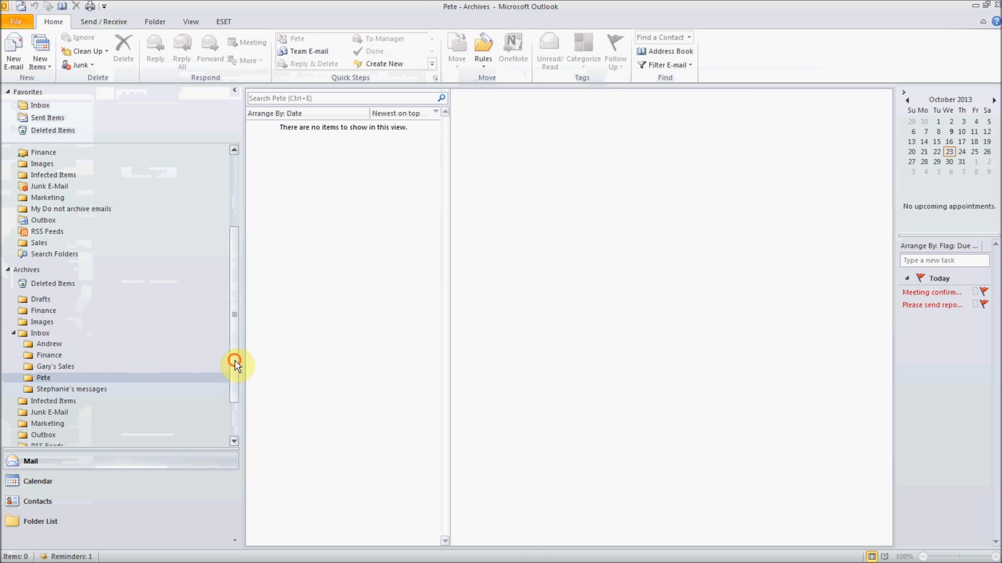
drag(234, 363, 234, 397)
click(987, 8)
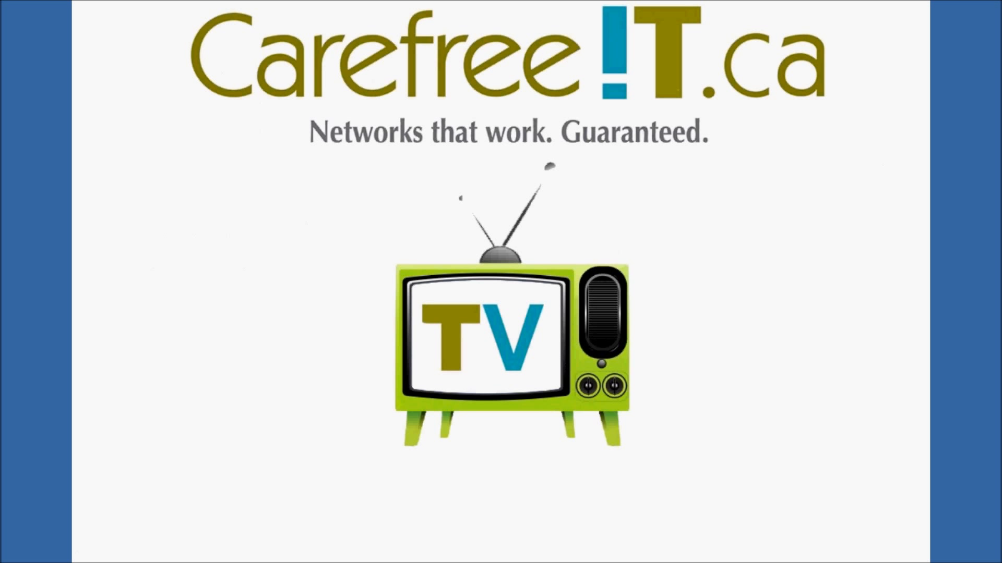